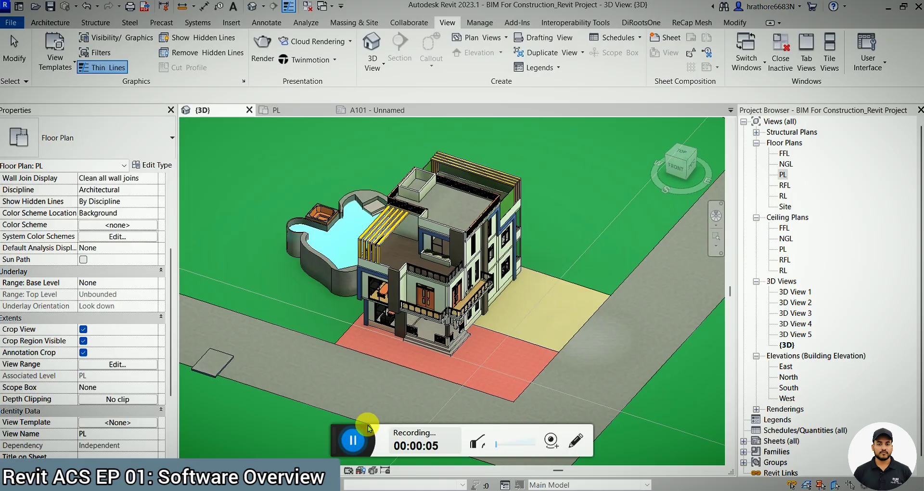
# Switch to Chrome and look through the created playlists of the BIM For Construction YouTube channel.
pyautogui.click(340, 439)
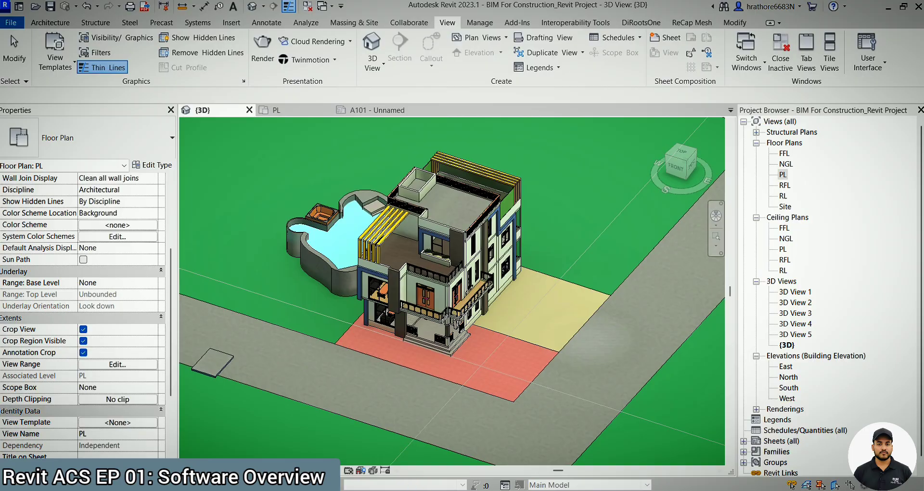
pyautogui.click(433, 482)
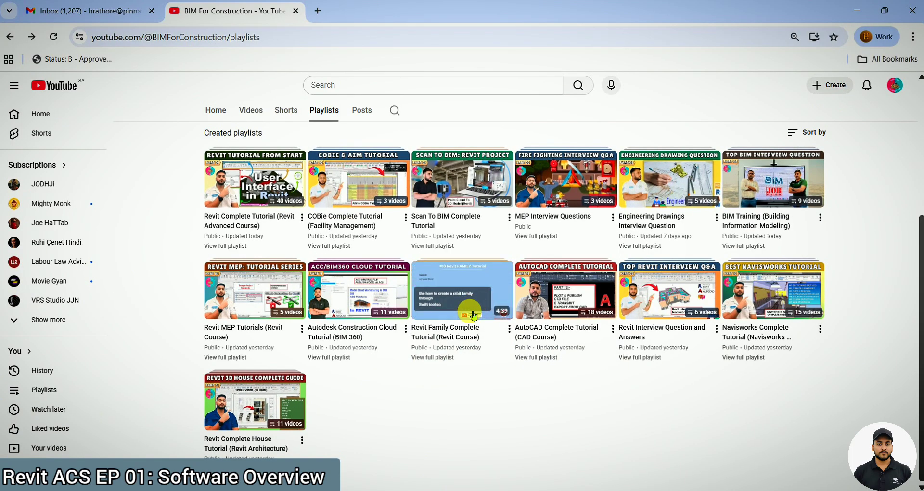
pyautogui.scroll(2, 340, 323)
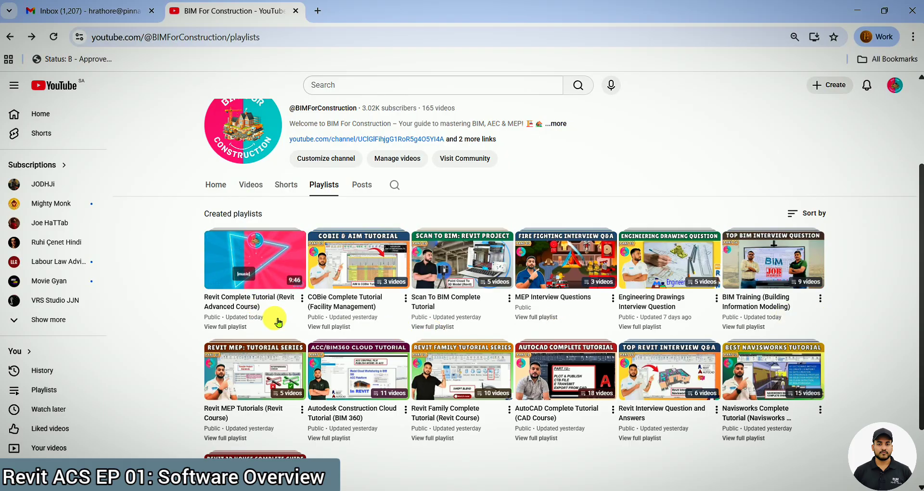
pyautogui.scroll(-2, 276, 321)
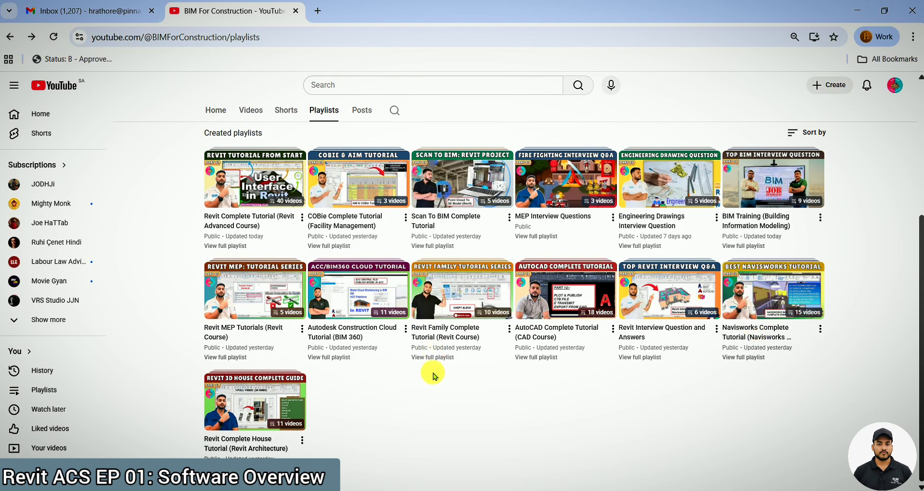
pyautogui.scroll(2, 433, 376)
pyautogui.scroll(-2, 474, 375)
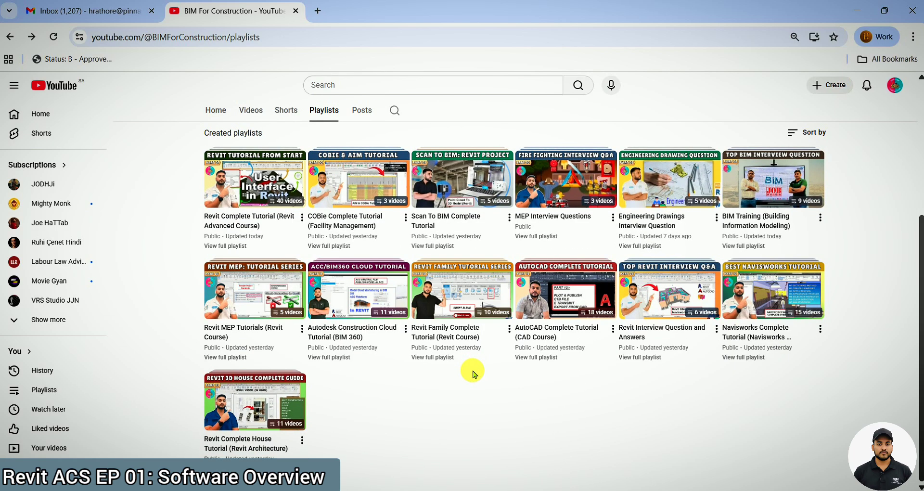
# Open the full Revit Complete Tutorial (Revit Advanced Course) playlist and look through its list of videos.
pyautogui.click(236, 249)
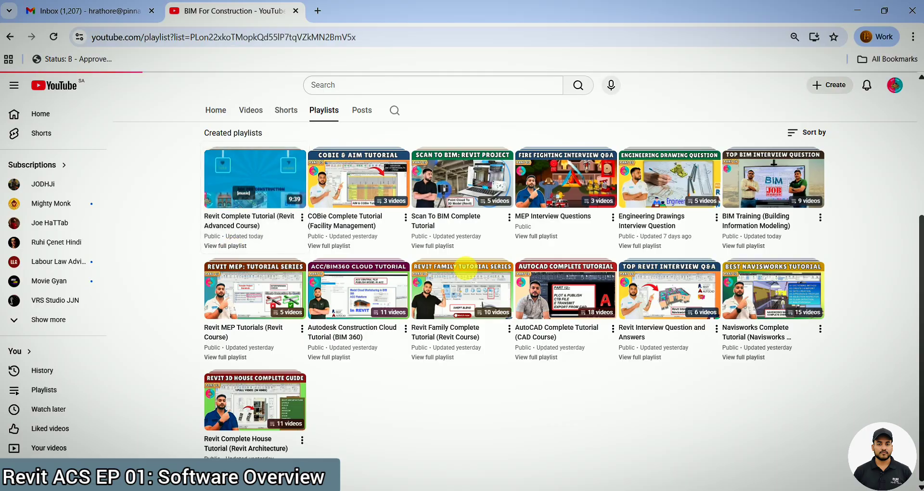
pyautogui.scroll(-10, 527, 289)
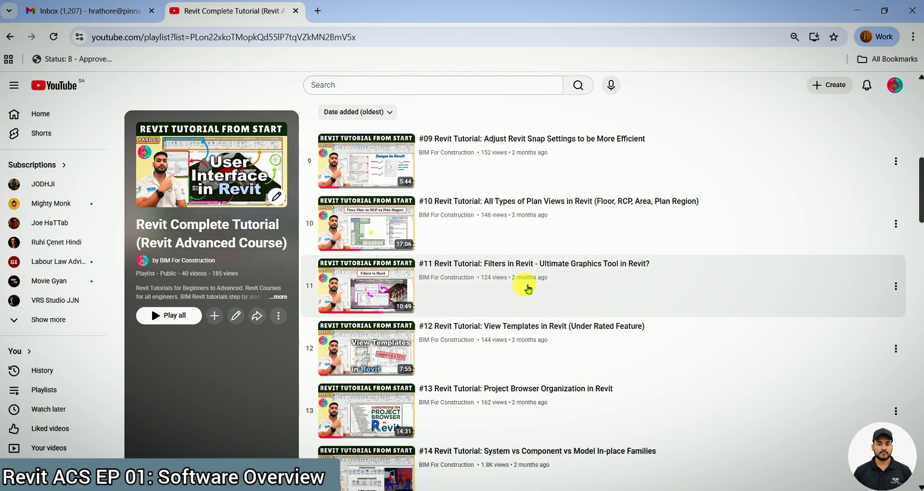
pyautogui.scroll(-2, 528, 288)
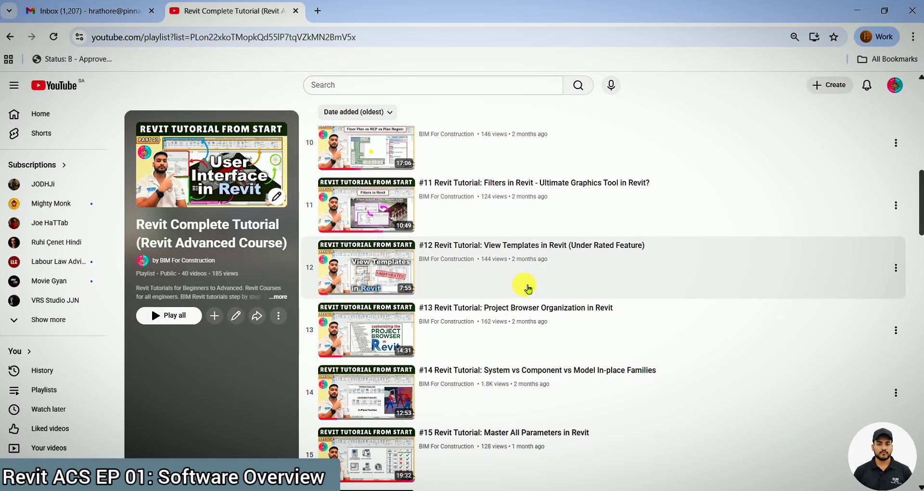
pyautogui.scroll(-6, 528, 288)
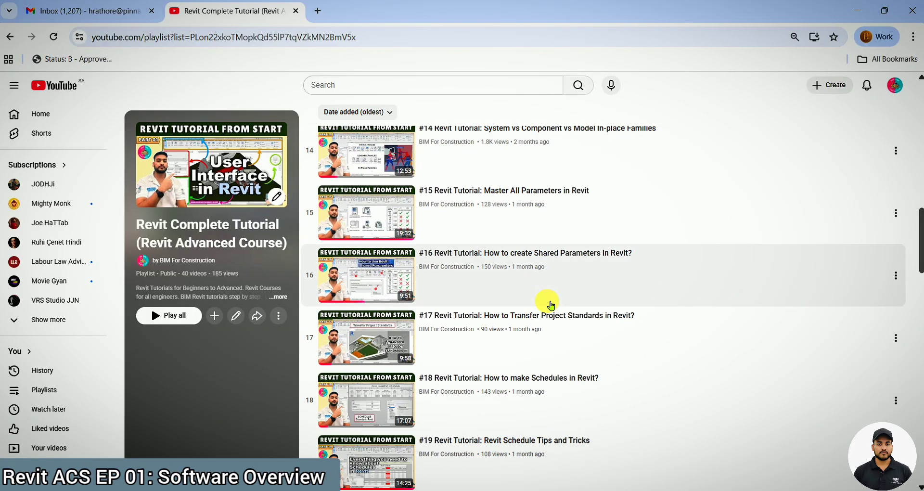
pyautogui.scroll(-6, 551, 303)
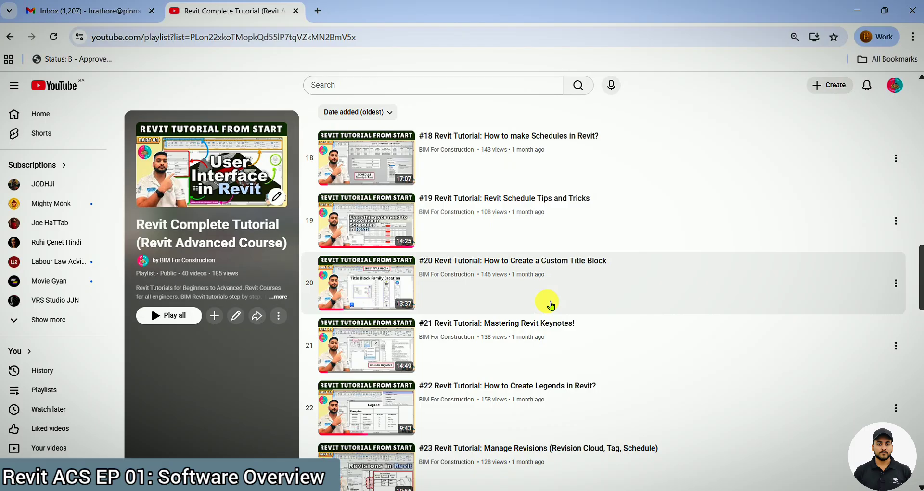
pyautogui.scroll(-6, 551, 304)
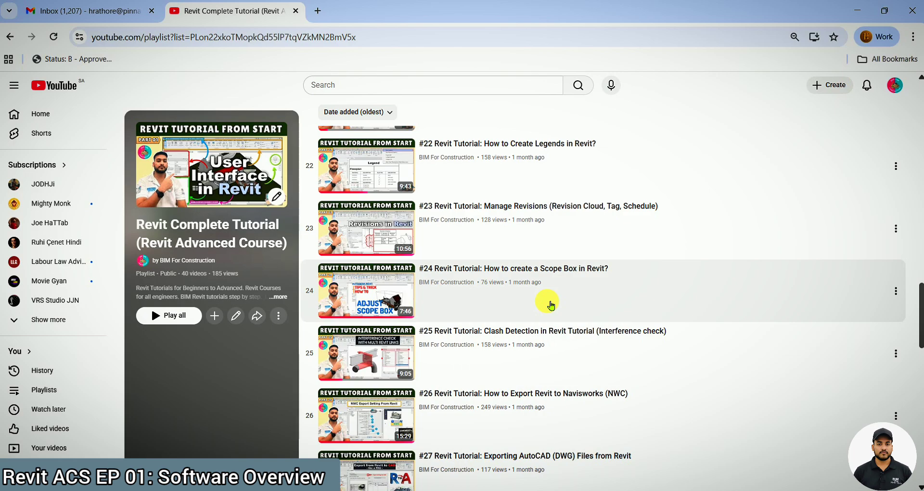
# Return to Revit and examine the house model with its pool and surrounding site in the 3D view.
pyautogui.click(857, 10)
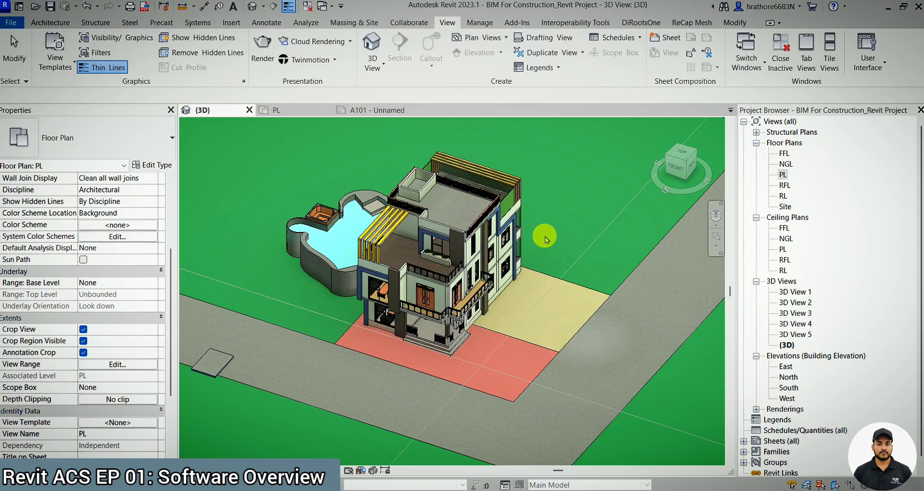
pyautogui.scroll(3, 448, 207)
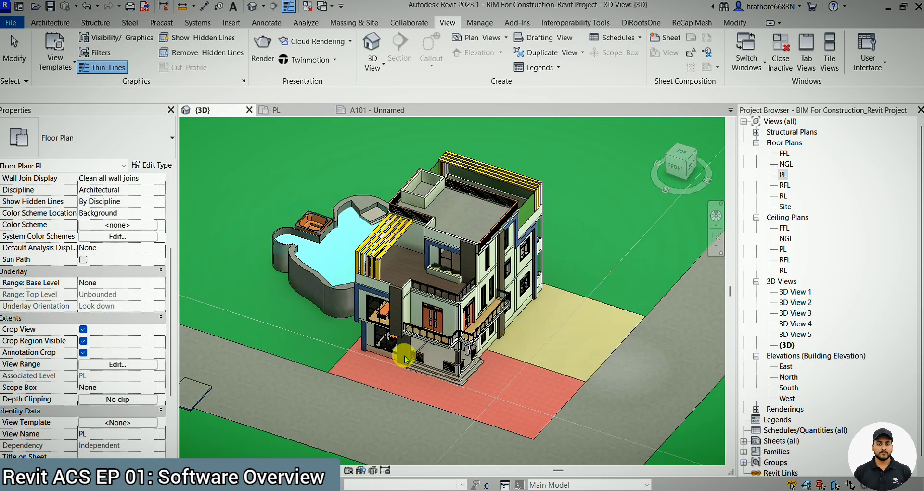
pyautogui.scroll(-2, 397, 340)
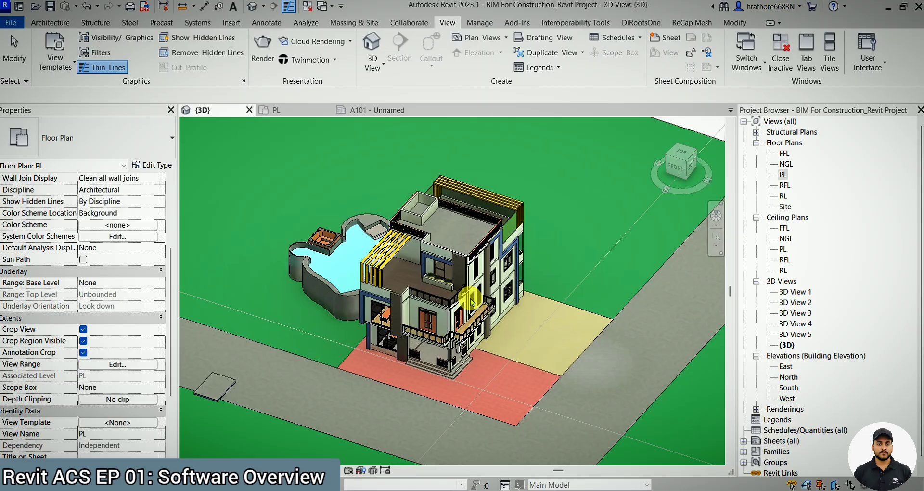
pyautogui.scroll(-3, 473, 301)
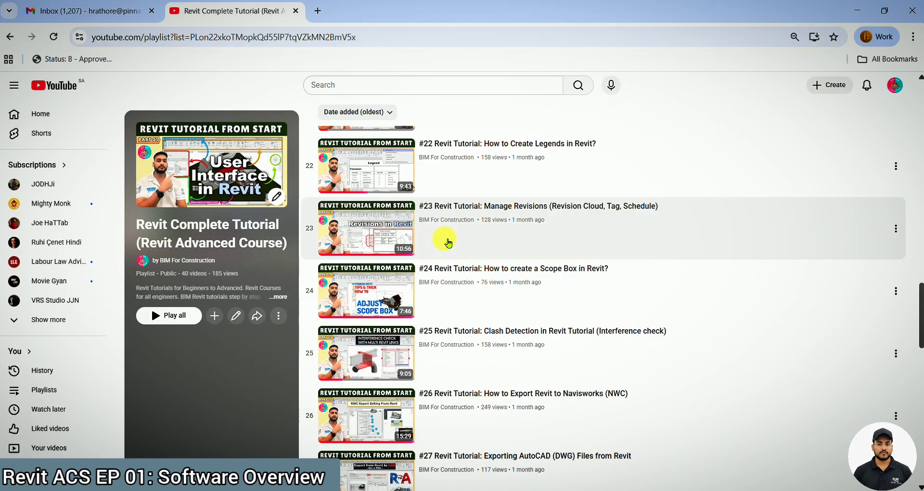
# Switch to Chrome, go back to the first video of the Revit Complete Tutorial playlist, and return to Revit.
pyautogui.scroll(20, 443, 239)
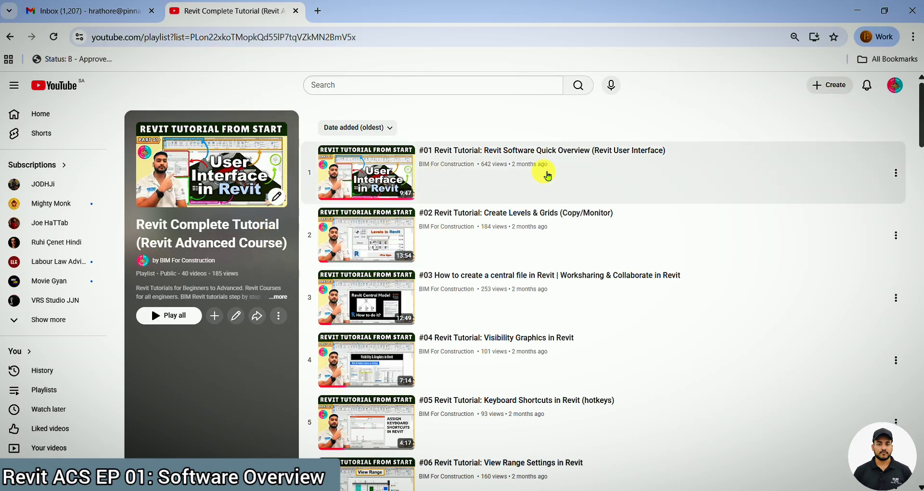
pyautogui.click(857, 10)
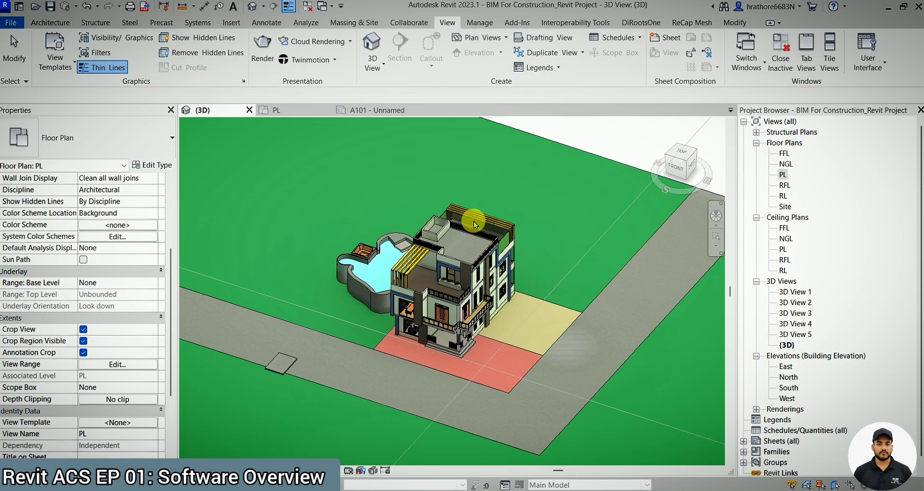
# Examine the house and its road, lawn and paved areas from different distances and angles in the 3D view.
pyautogui.scroll(2, 475, 225)
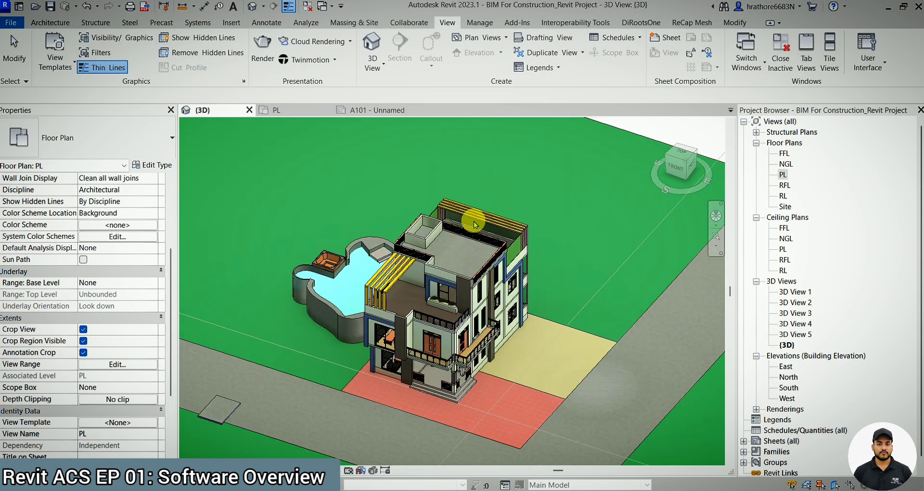
pyautogui.scroll(-2, 474, 221)
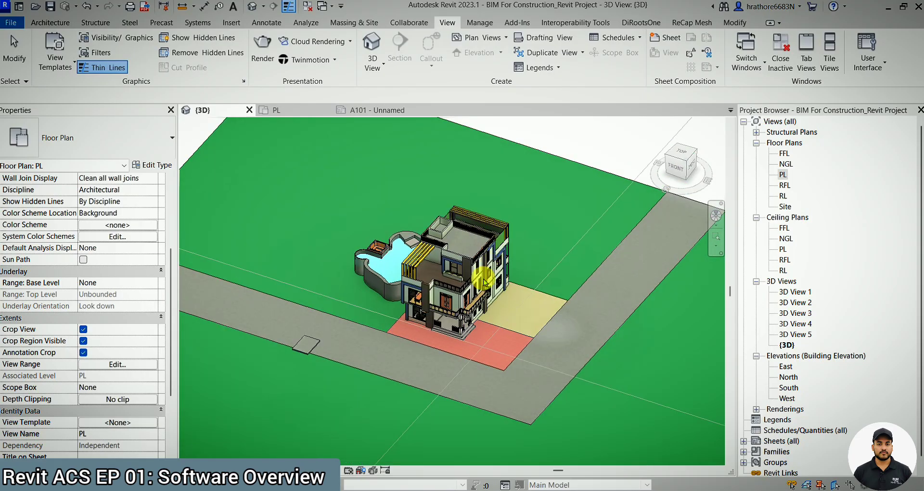
pyautogui.click(478, 328)
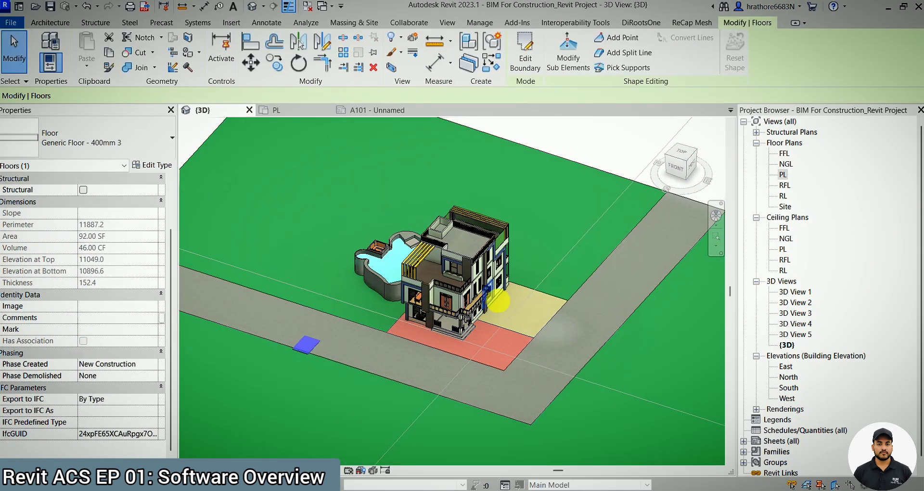
pyautogui.scroll(3, 440, 355)
pyautogui.moveTo(439, 355)
pyautogui.keyDown('shift'); pyautogui.mouseDown(button='middle')
pyautogui.moveTo(431, 355)
pyautogui.moveTo(452, 350)
pyautogui.mouseUp(button='middle'); pyautogui.keyUp('shift')
pyautogui.scroll(-4, 562, 241)
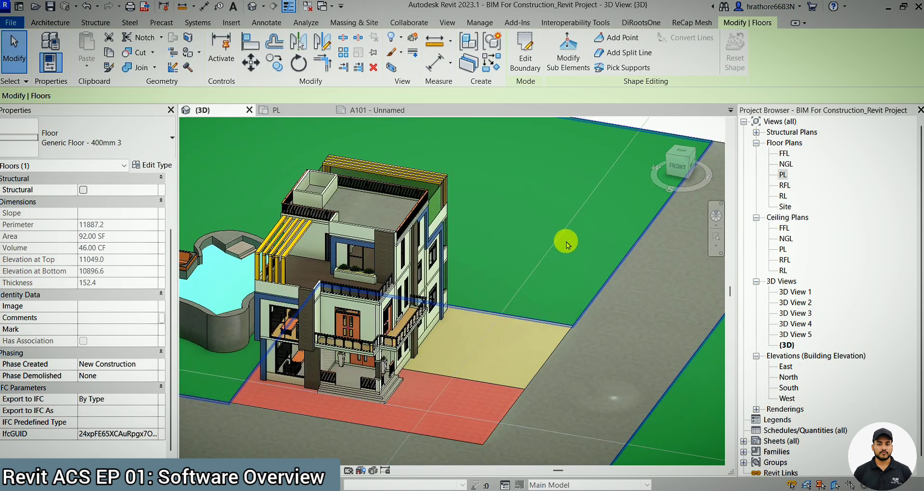
pyautogui.scroll(-3, 576, 251)
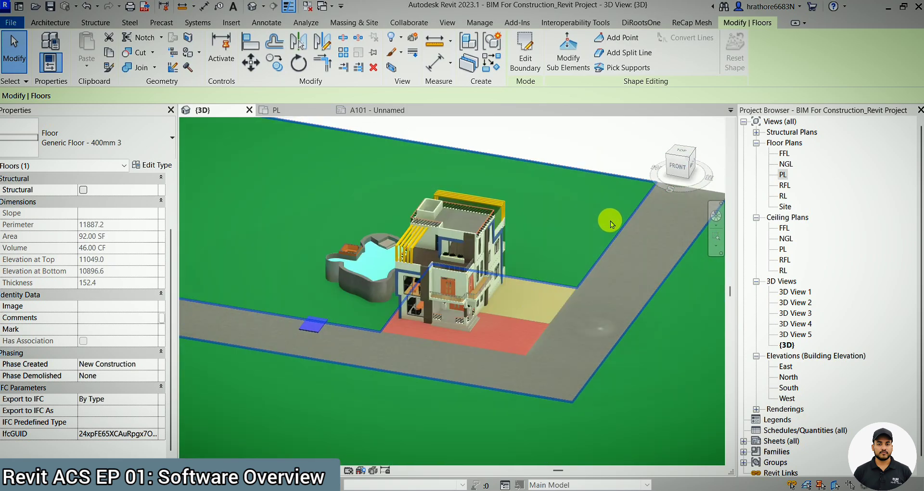
# Collapse the Floor Plans and Ceiling Plans groups in the Project Browser and examine the house more closely.
pyautogui.click(758, 143)
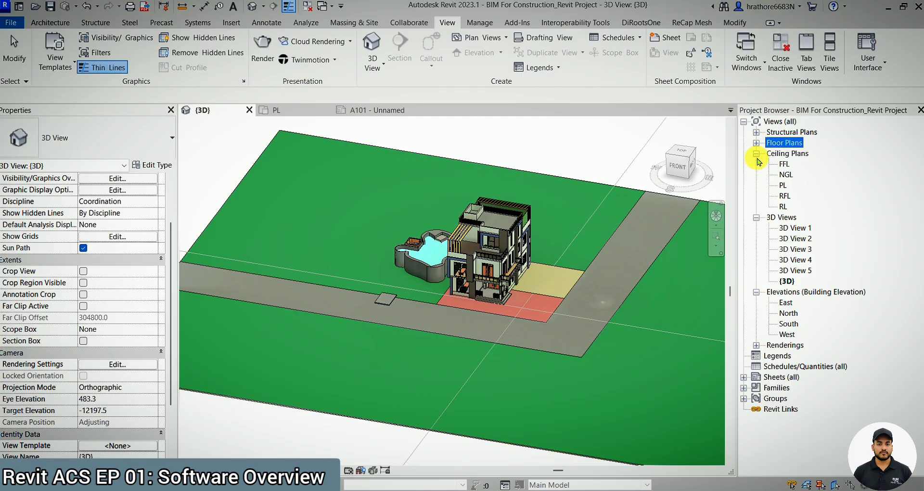
pyautogui.click(757, 155)
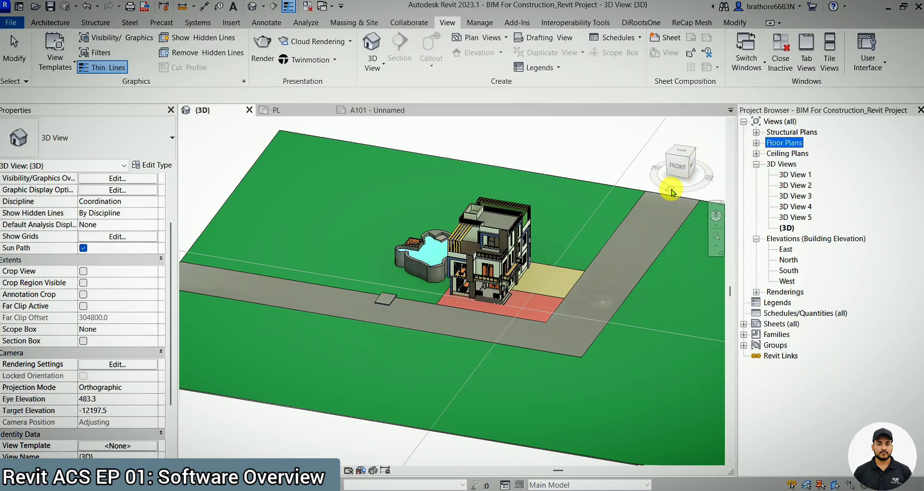
pyautogui.scroll(3, 508, 278)
pyautogui.scroll(3, 507, 276)
pyautogui.scroll(-3, 419, 366)
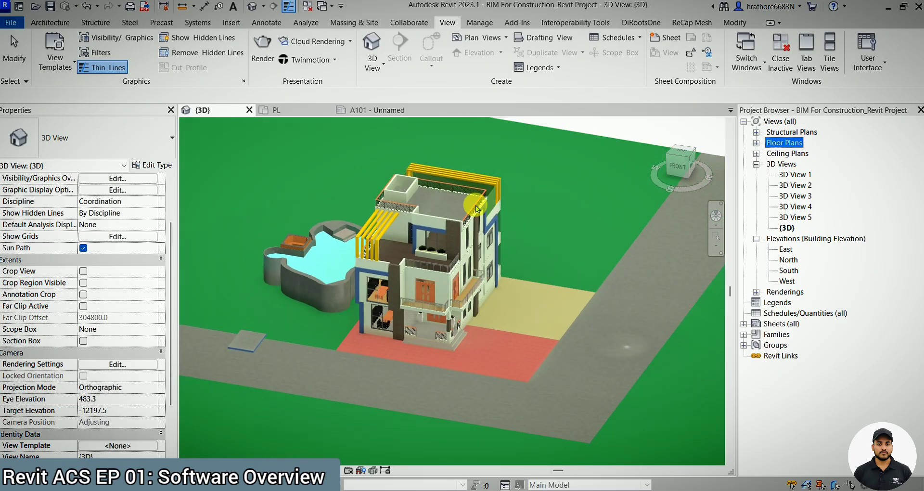
pyautogui.scroll(5, 477, 209)
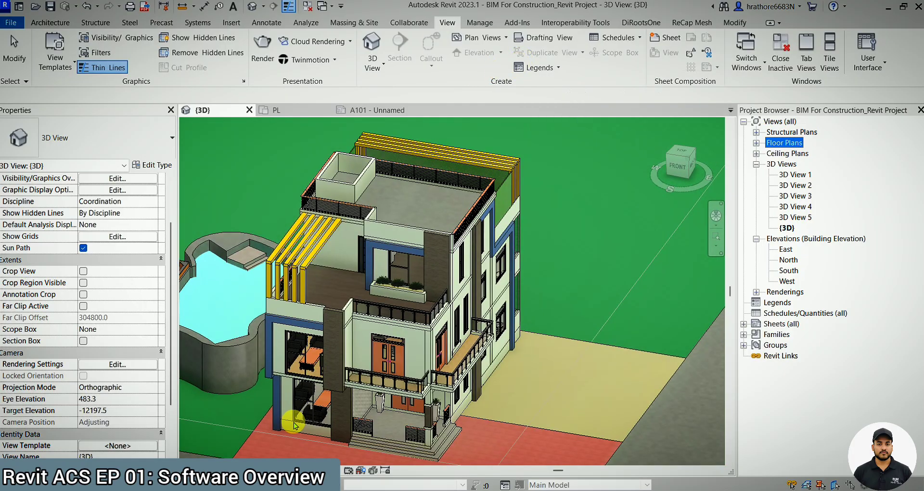
# Search Windows for "rev" to locate the Revit 2023 app.
pyautogui.press('super')
pyautogui.write('rev')
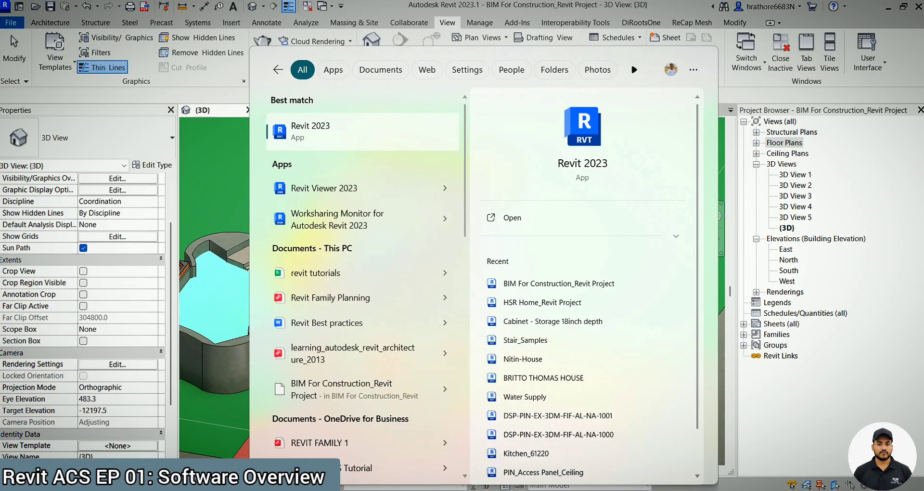
pyautogui.press('Escape')
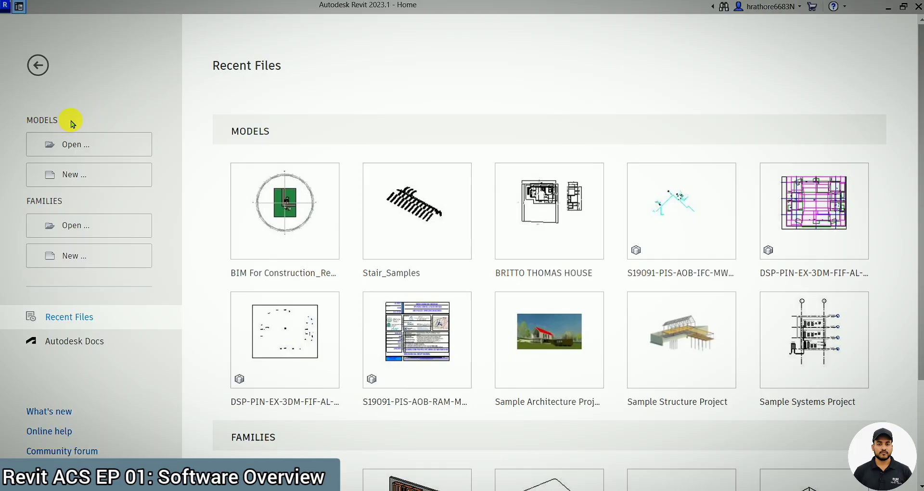
# Switch from the Revit Home window to the one with the house project and examine the building's front.
pyautogui.moveTo(446, 401)
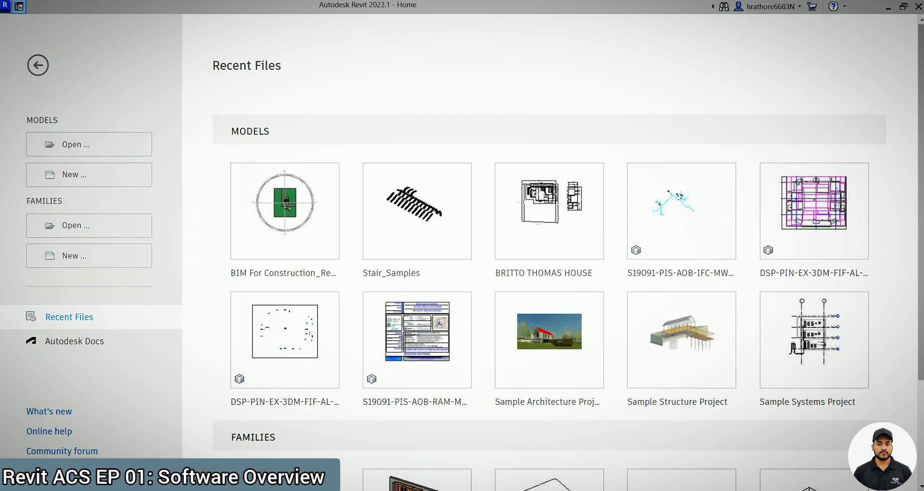
pyautogui.moveTo(637, 490)
pyautogui.click(567, 448)
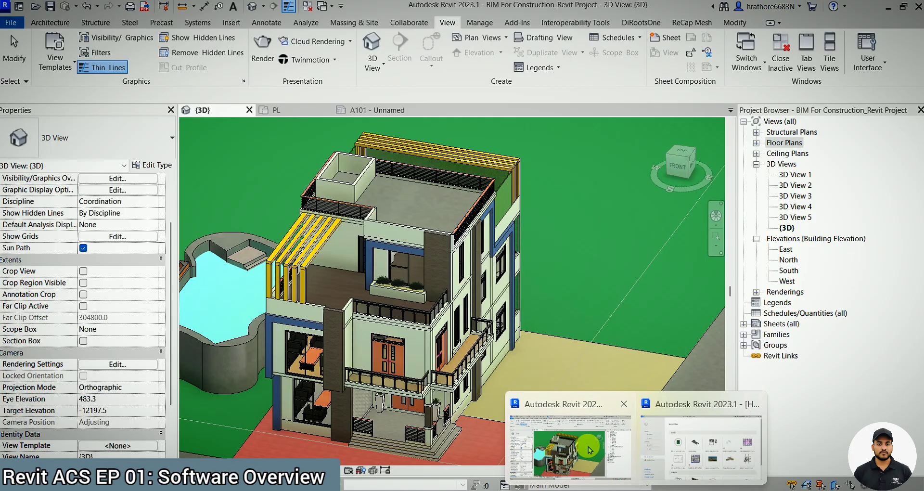
pyautogui.scroll(-2, 453, 327)
pyautogui.scroll(4, 483, 283)
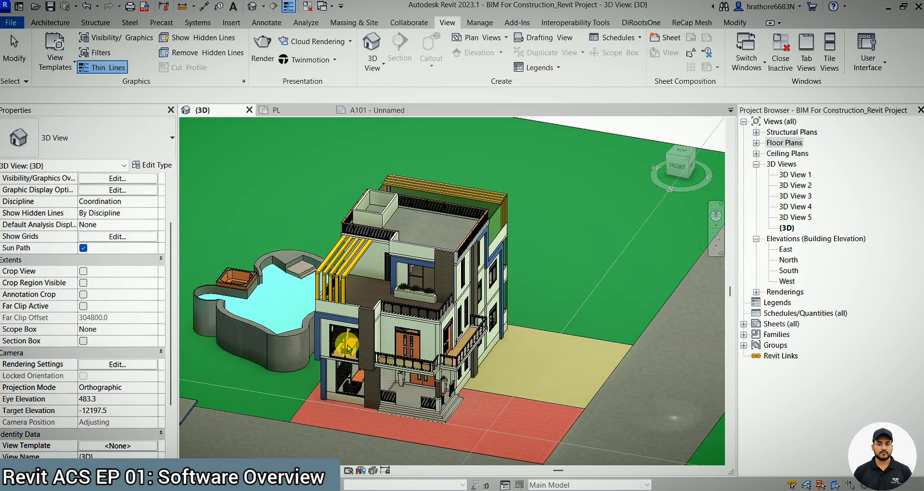
pyautogui.scroll(-2, 484, 283)
pyautogui.scroll(3, 331, 307)
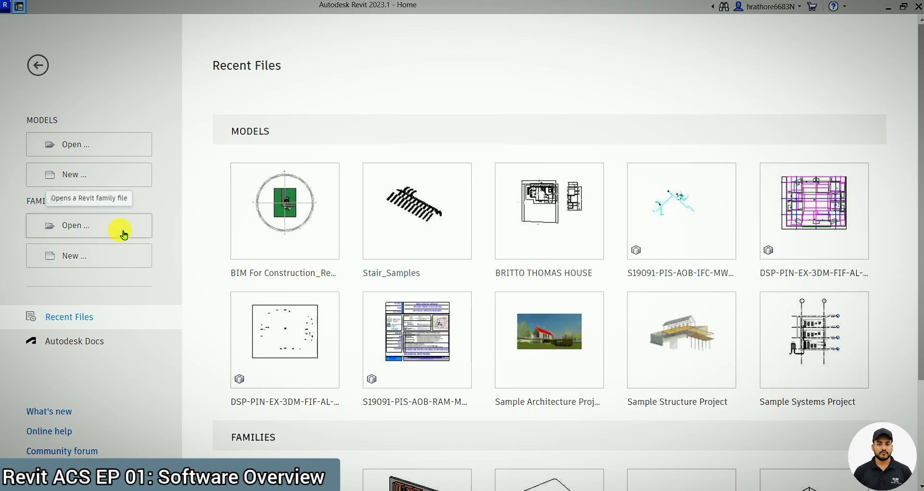
# From Revit Home, browse the Documents folder for existing model files and leave without opening one.
pyautogui.click(134, 147)
pyautogui.scroll(-5, 309, 240)
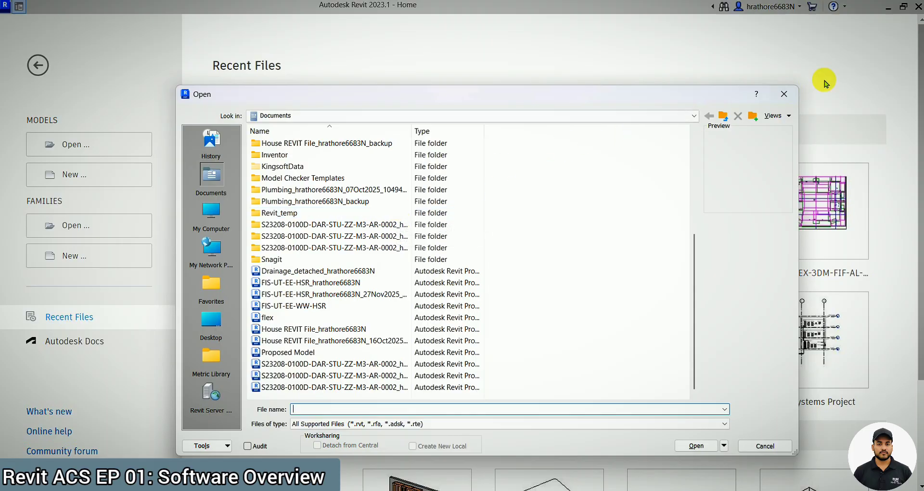
pyautogui.click(785, 94)
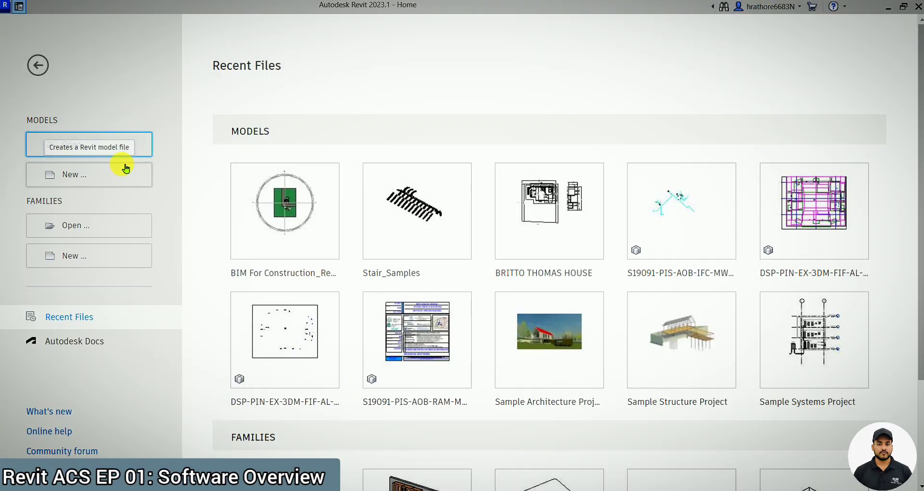
# Examine the dialogs for opening a model and creating a new project, and leave both without choosing anything.
pyautogui.click(138, 142)
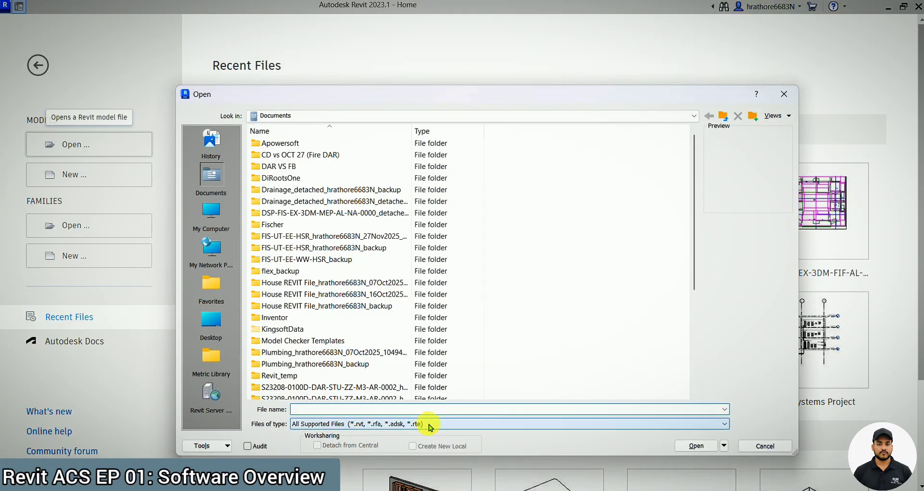
pyautogui.click(785, 94)
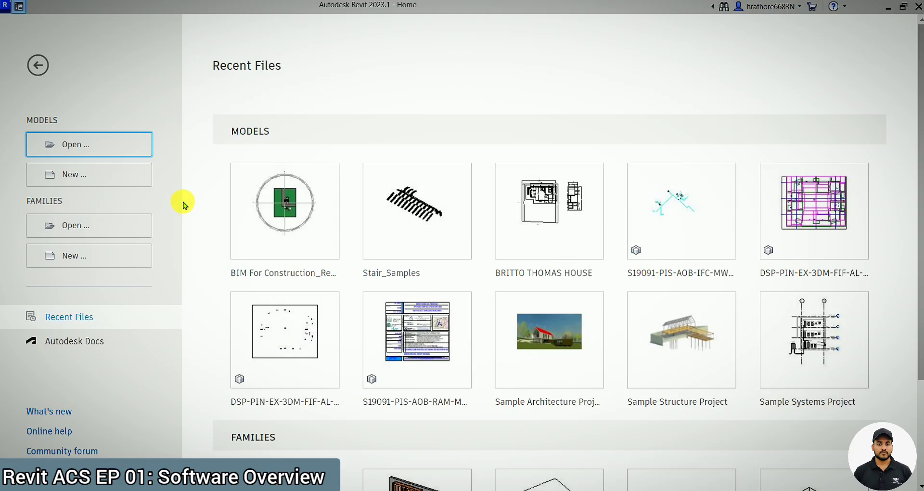
pyautogui.moveTo(452, 394)
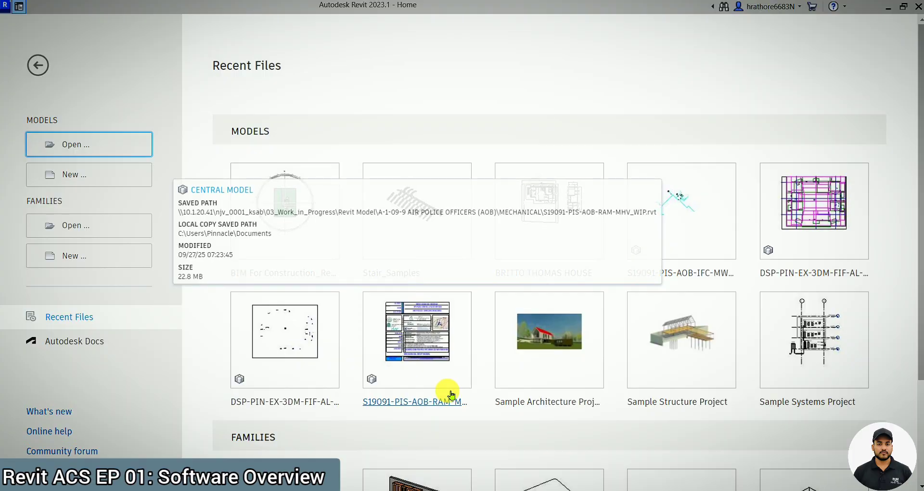
pyautogui.click(93, 175)
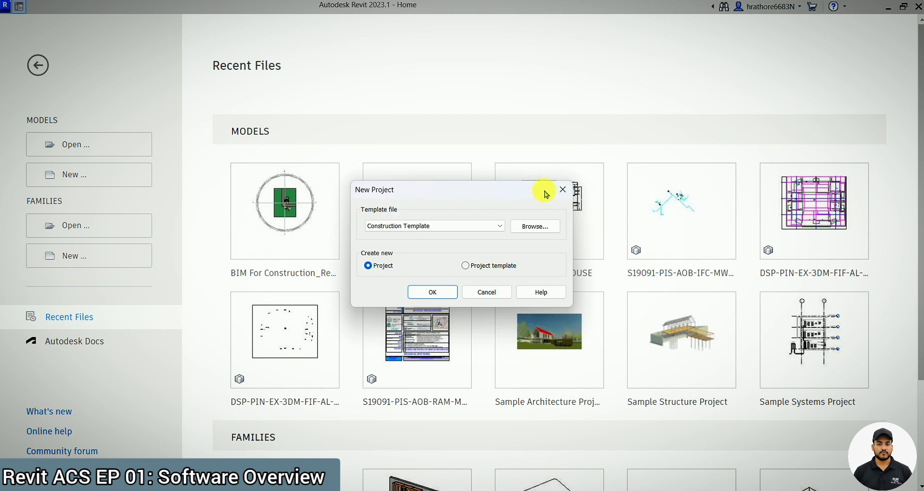
pyautogui.click(563, 189)
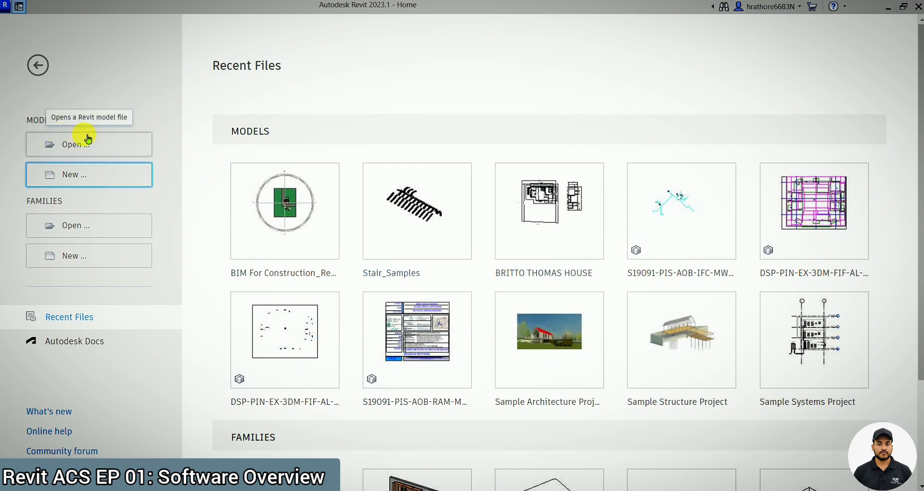
# Switch to the window with the house project, examine the building and its site, and return to Revit Home.
pyautogui.moveTo(610, 490)
pyautogui.click(578, 443)
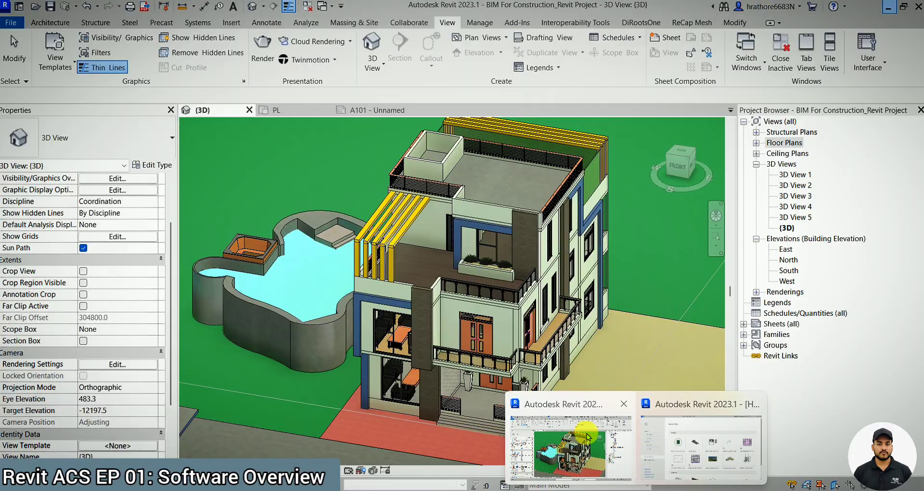
pyautogui.scroll(-2, 527, 282)
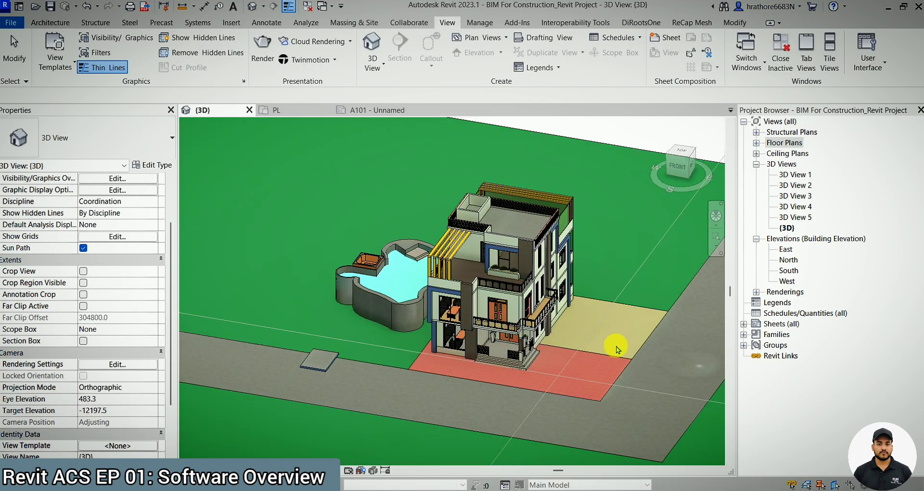
pyautogui.scroll(5, 662, 264)
pyautogui.scroll(-3, 651, 274)
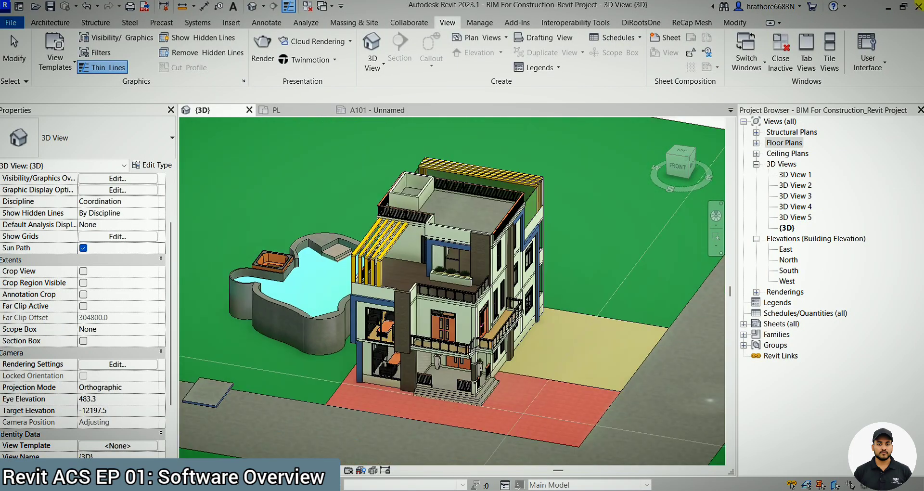
pyautogui.click(889, 9)
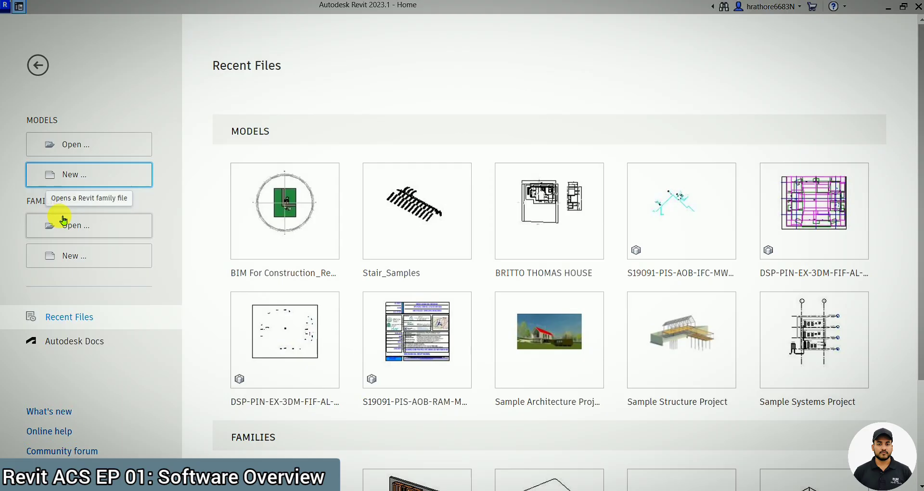
# Browse the existing family folders and the new-family template files, leaving both dialogs without opening anything.
pyautogui.click(90, 234)
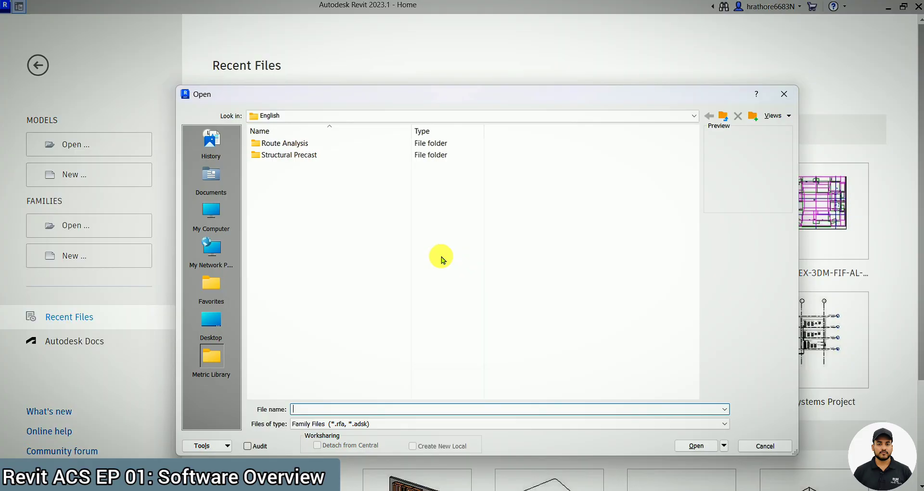
pyautogui.click(785, 97)
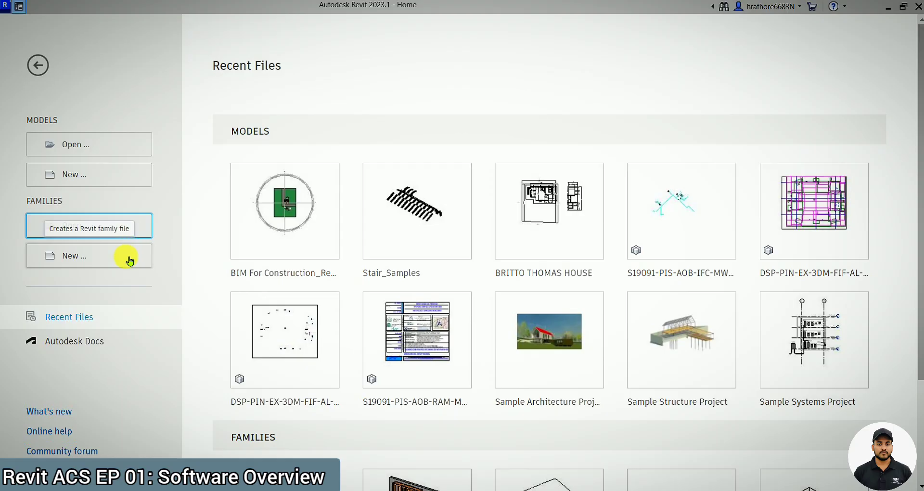
pyautogui.click(129, 261)
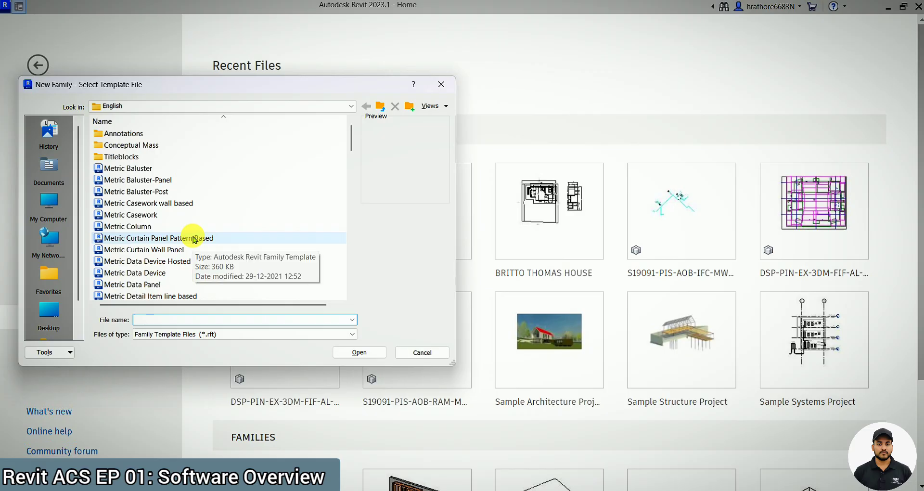
pyautogui.scroll(-5, 195, 239)
pyautogui.scroll(-2, 194, 240)
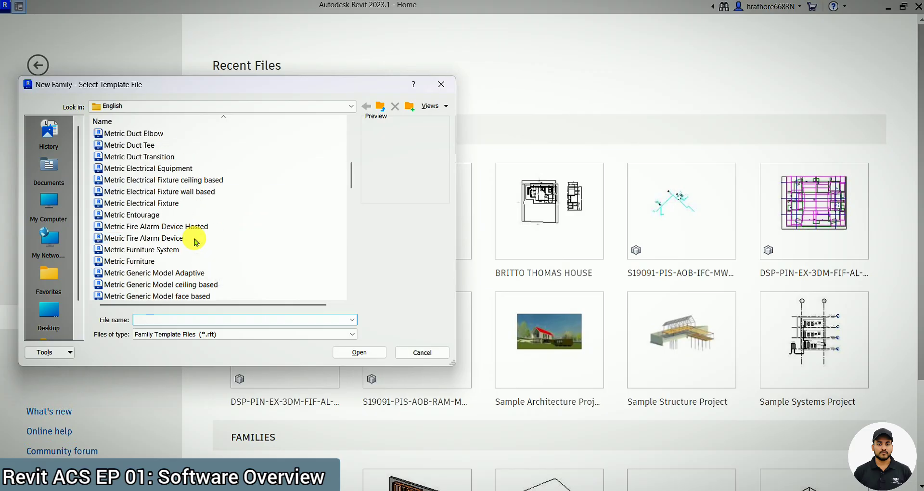
pyautogui.click(441, 84)
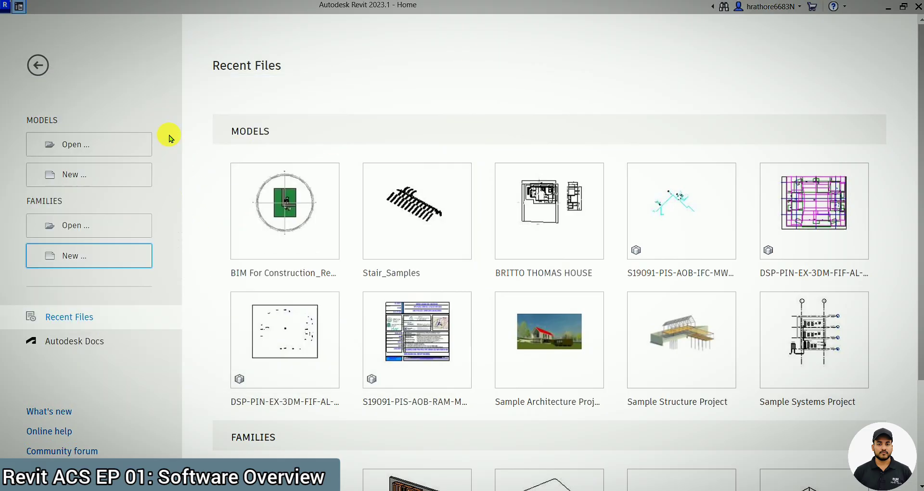
# Start a new model, review the available template files, and choose Architectural Template as its template.
pyautogui.click(129, 186)
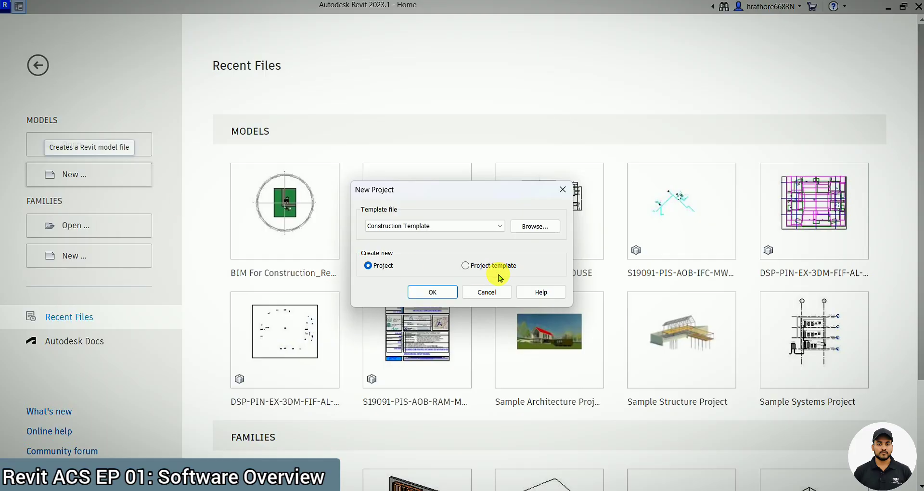
pyautogui.click(485, 227)
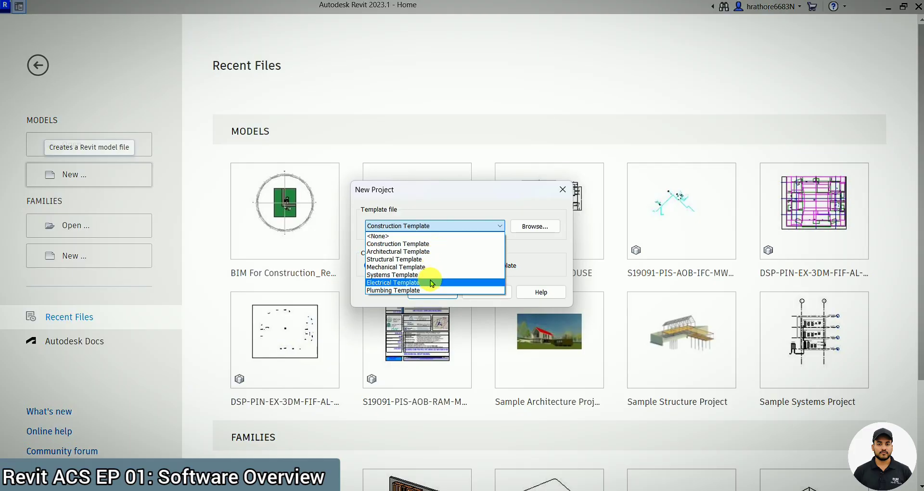
pyautogui.click(553, 229)
pyautogui.click(552, 227)
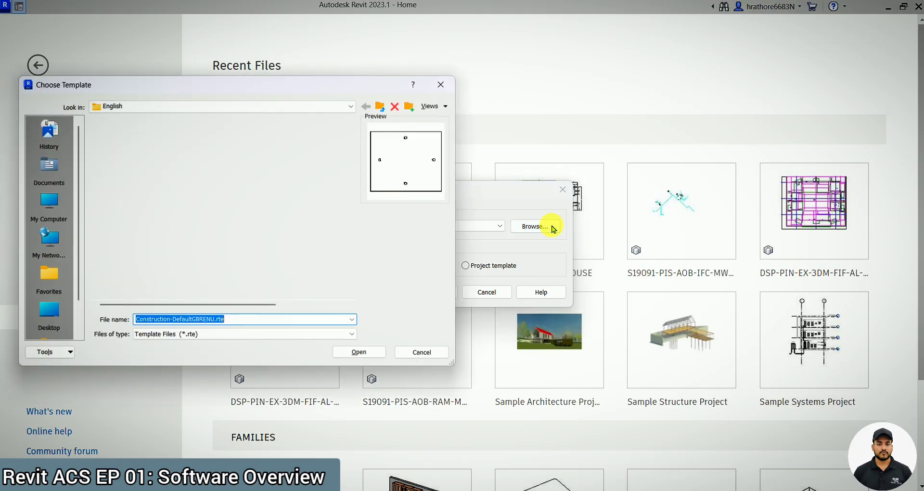
pyautogui.scroll(-4, 251, 221)
pyautogui.scroll(4, 251, 221)
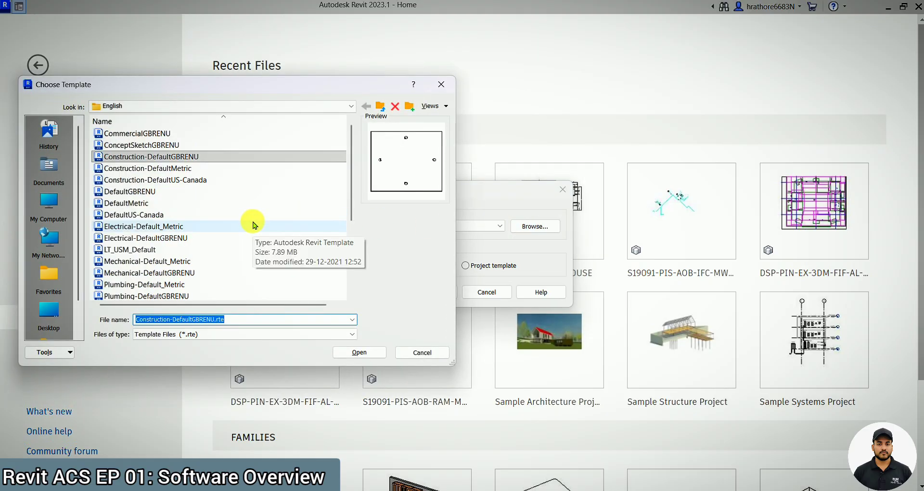
pyautogui.scroll(-4, 252, 223)
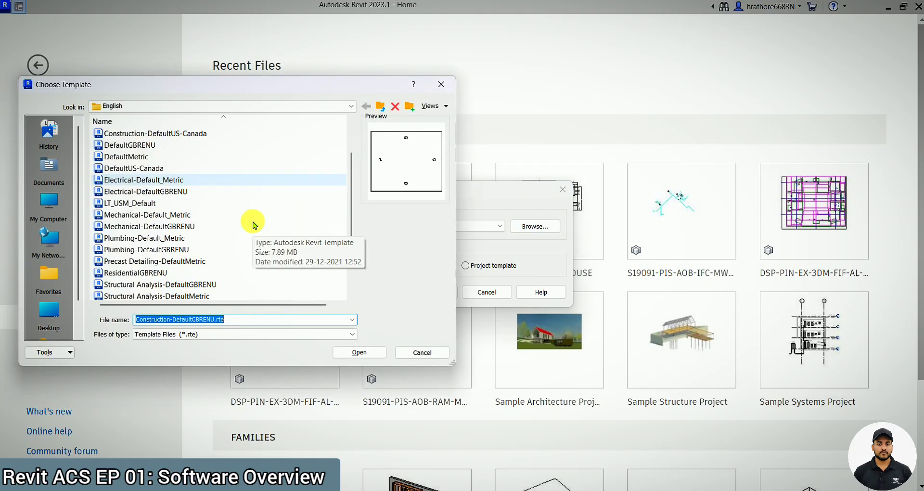
pyautogui.click(442, 86)
pyautogui.click(423, 225)
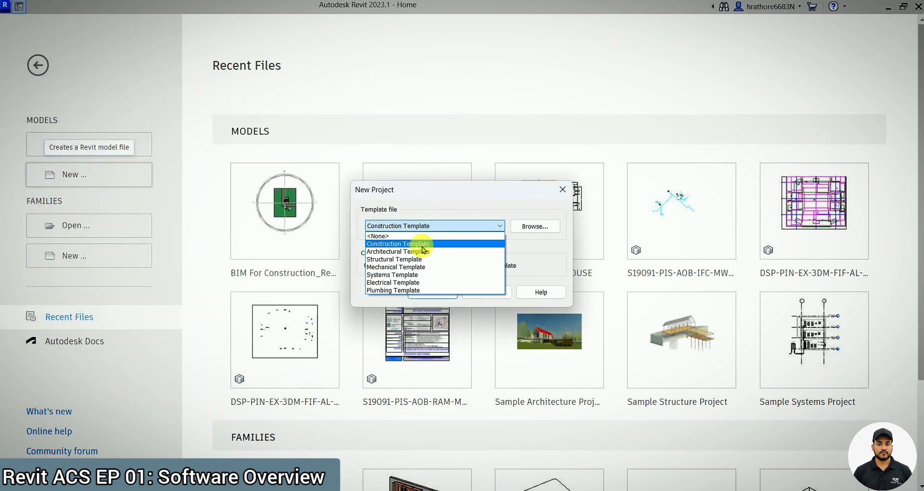
pyautogui.click(423, 250)
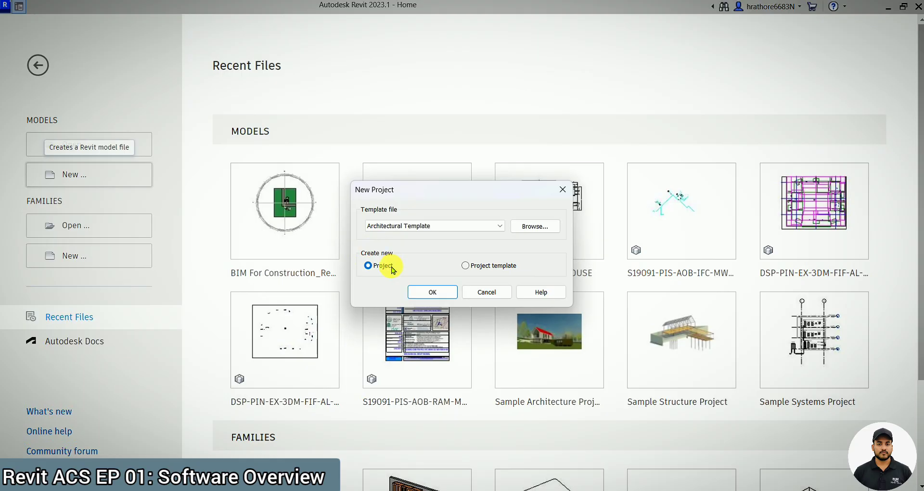
# View the house project again as an example of a project file and return to the New Project dialog.
pyautogui.click(636, 490)
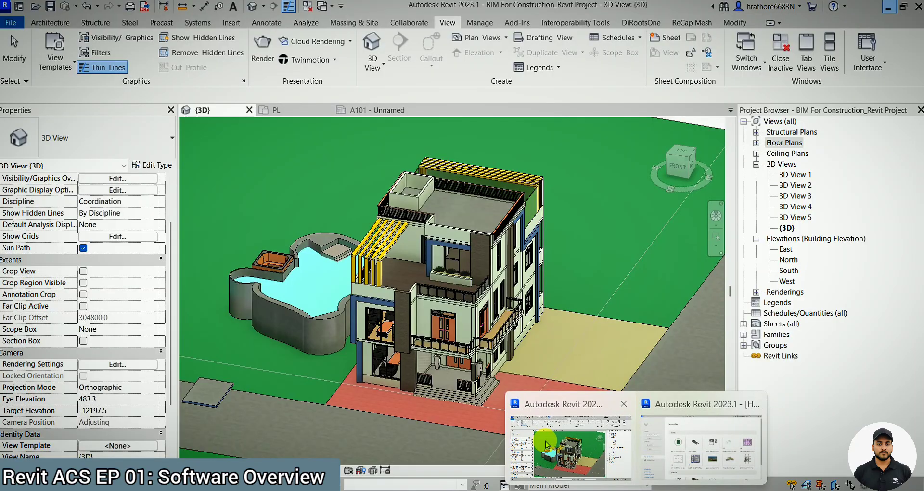
pyautogui.click(547, 444)
pyautogui.scroll(-4, 481, 284)
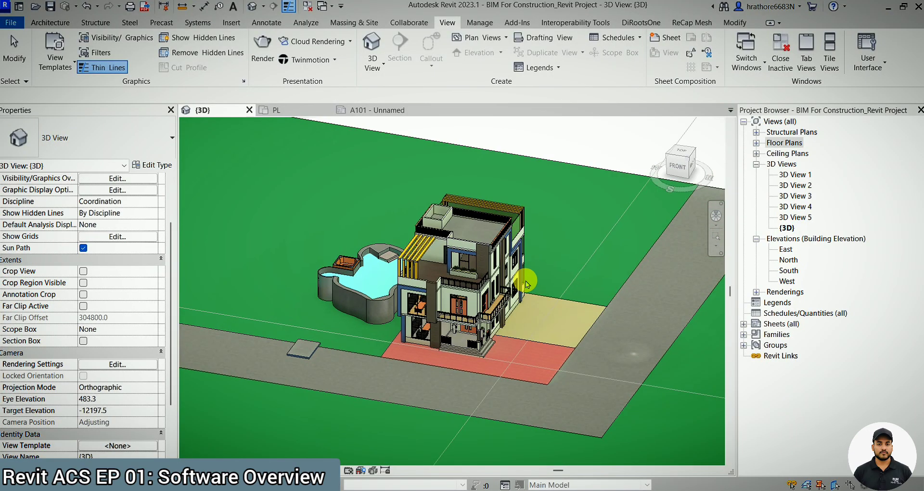
pyautogui.click(889, 8)
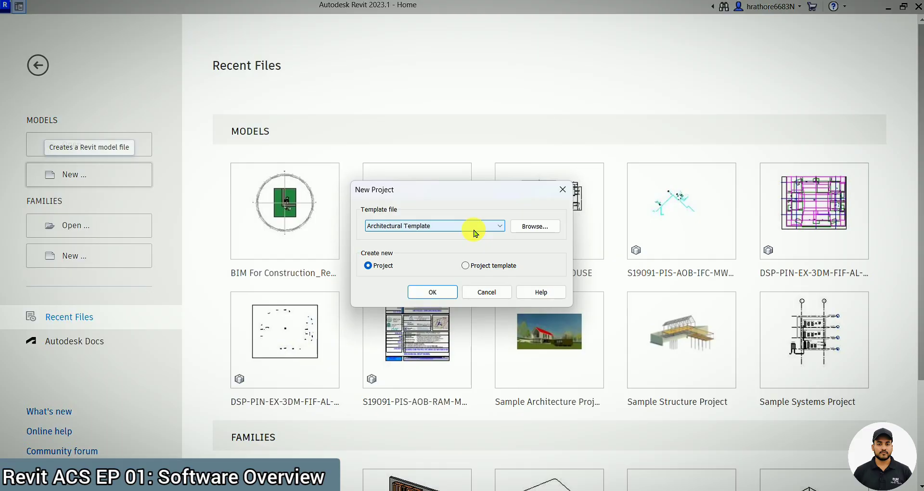
# Compare the Project and Project template options, and create a new Project from the Architectural Template.
pyautogui.click(466, 266)
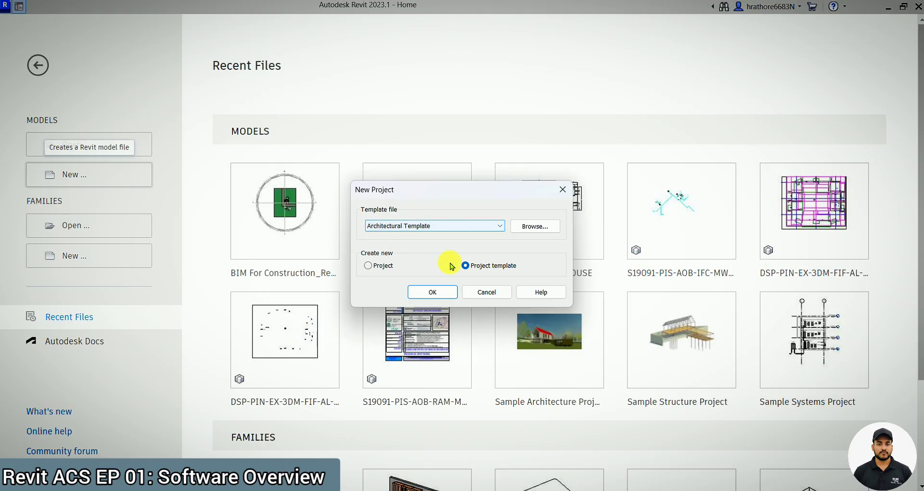
pyautogui.click(382, 269)
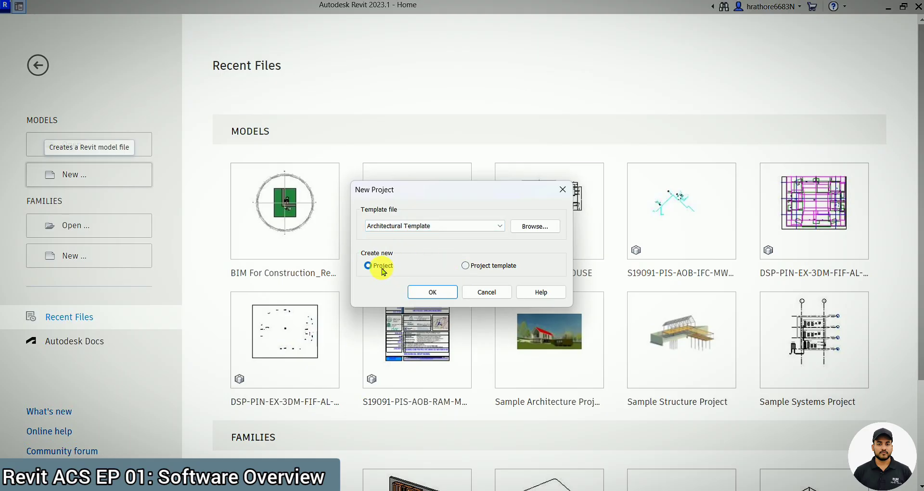
pyautogui.click(496, 270)
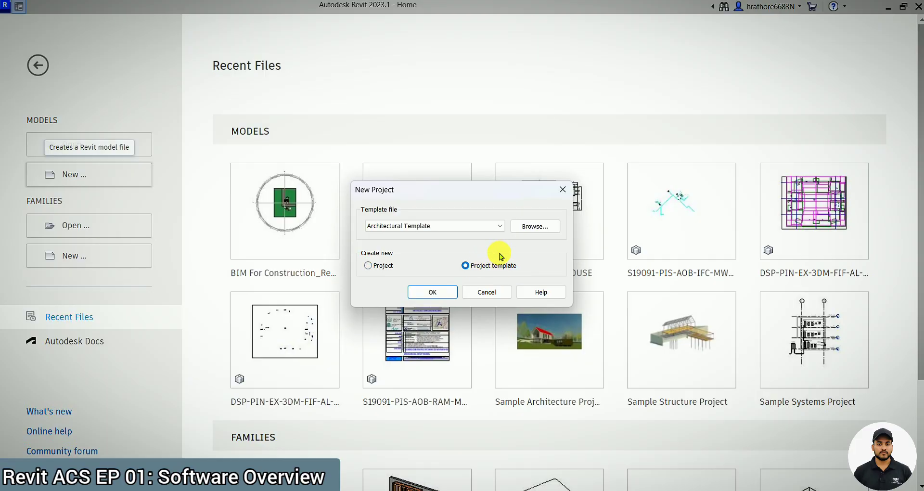
pyautogui.click(387, 270)
pyautogui.click(368, 265)
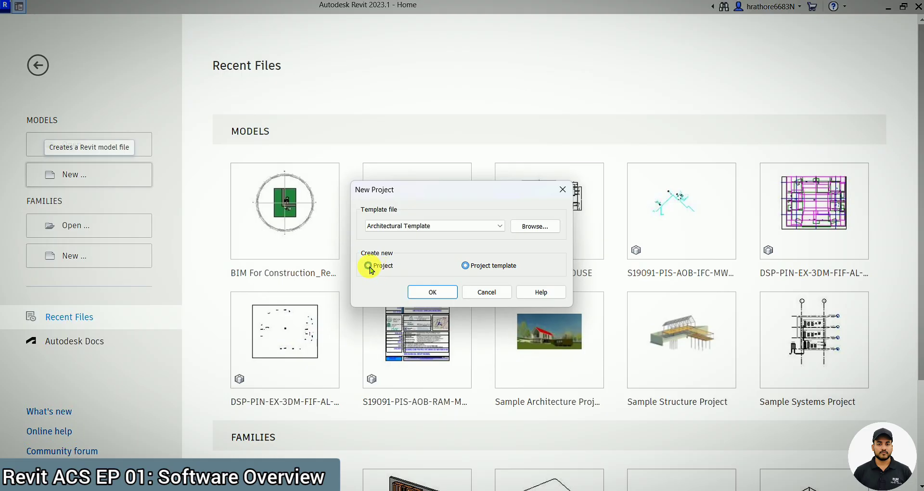
pyautogui.click(412, 289)
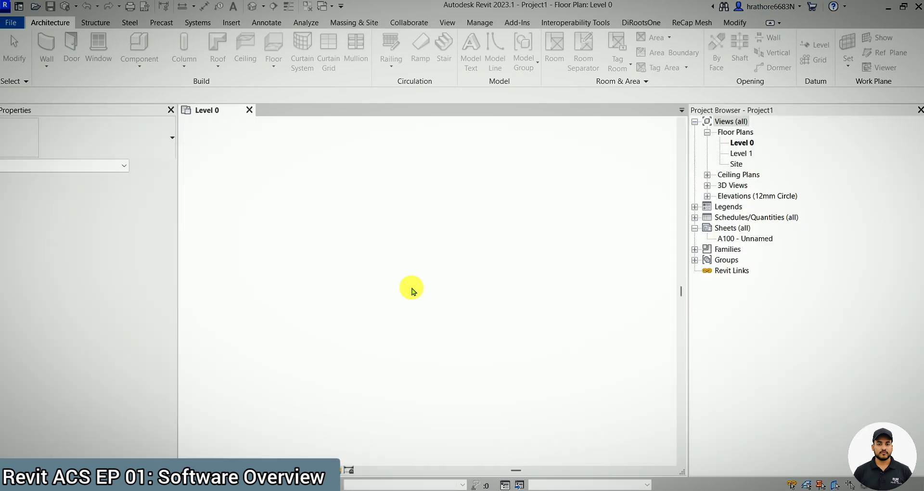
# Search Windows for "rev" and launch another Revit 2023 session.
pyautogui.press('super')
pyautogui.write('re')
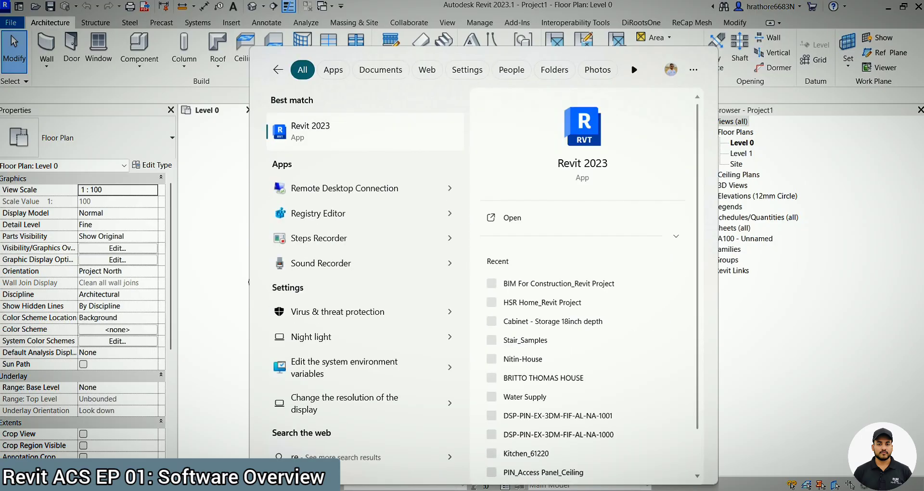
pyautogui.write('v')
pyautogui.press('Return')
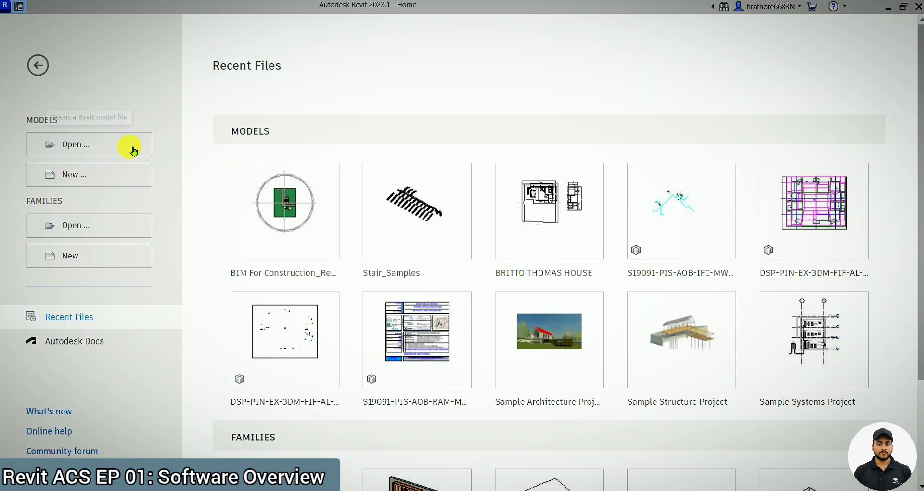
# From Revit Home, create a new Project template based on the Architectural Template.
pyautogui.click(134, 150)
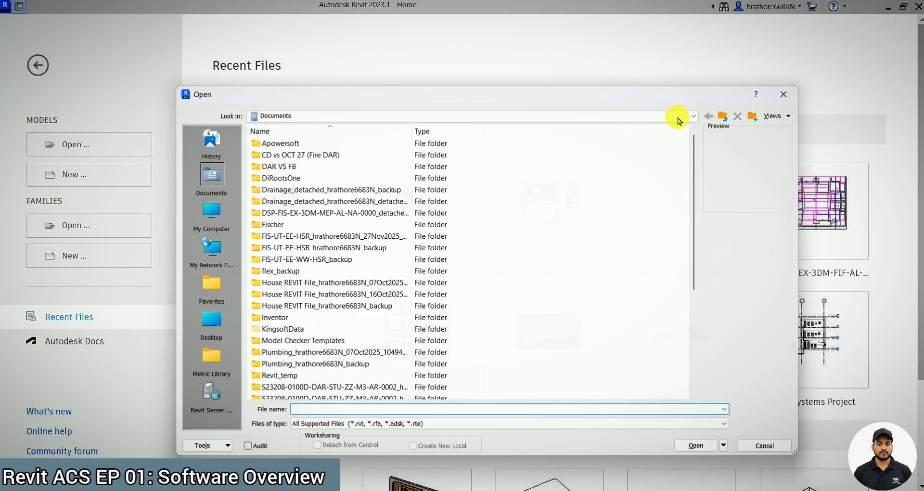
pyautogui.press('Escape')
pyautogui.click(119, 175)
pyautogui.click(415, 227)
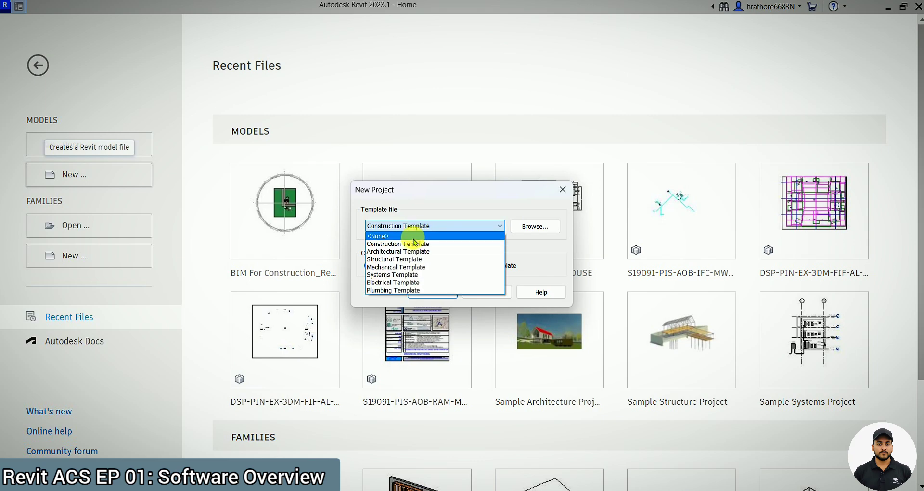
pyautogui.click(411, 252)
pyautogui.click(466, 266)
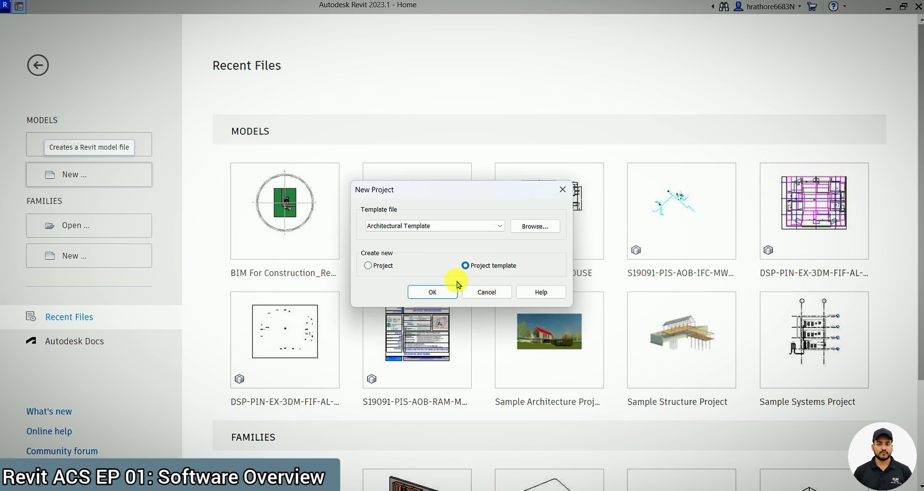
pyautogui.click(436, 292)
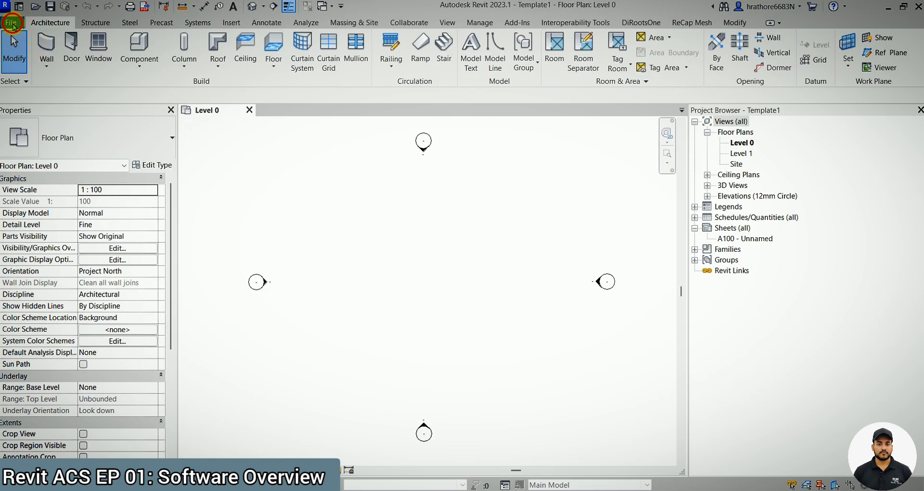
# Check the file types available for saving the new template, cancel the save and close the template session.
pyautogui.click(12, 24)
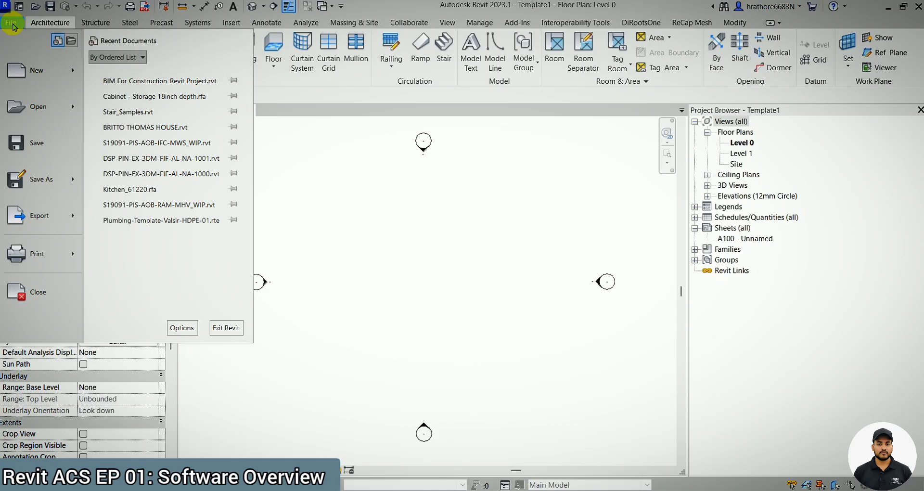
pyautogui.click(41, 143)
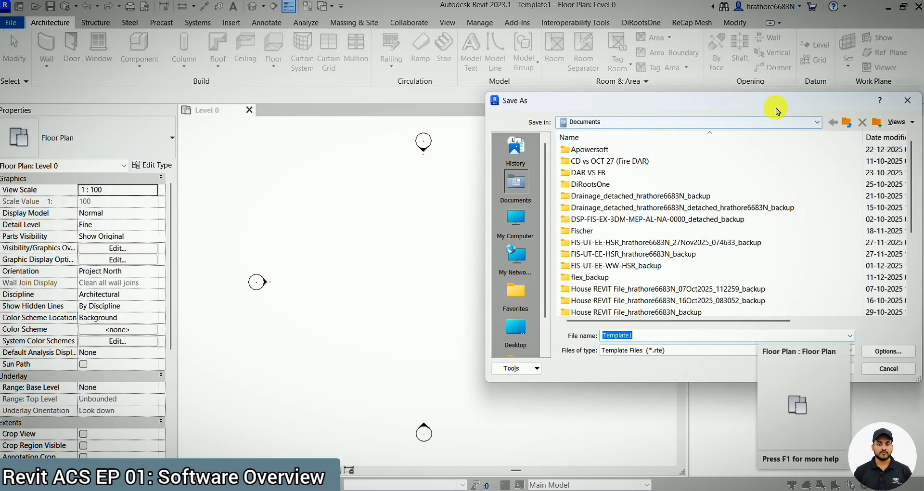
pyautogui.moveTo(774, 101); pyautogui.dragTo(535, 101)
pyautogui.click(433, 350)
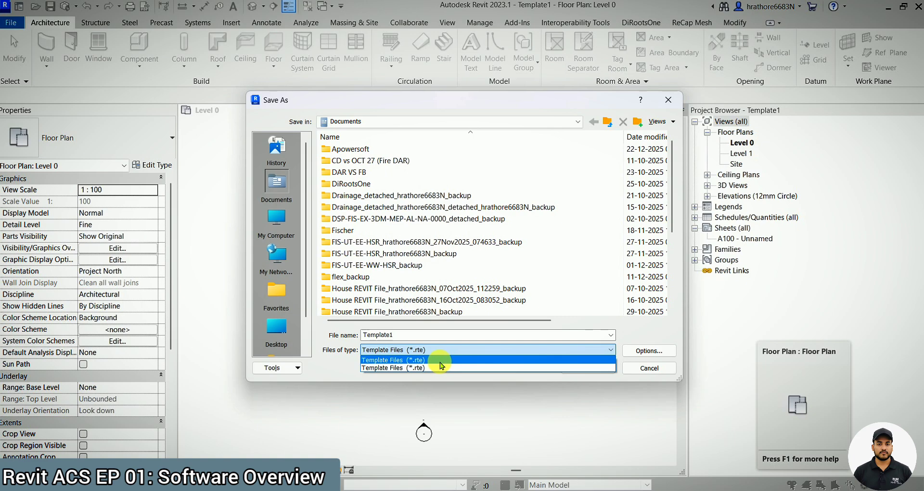
pyautogui.click(666, 100)
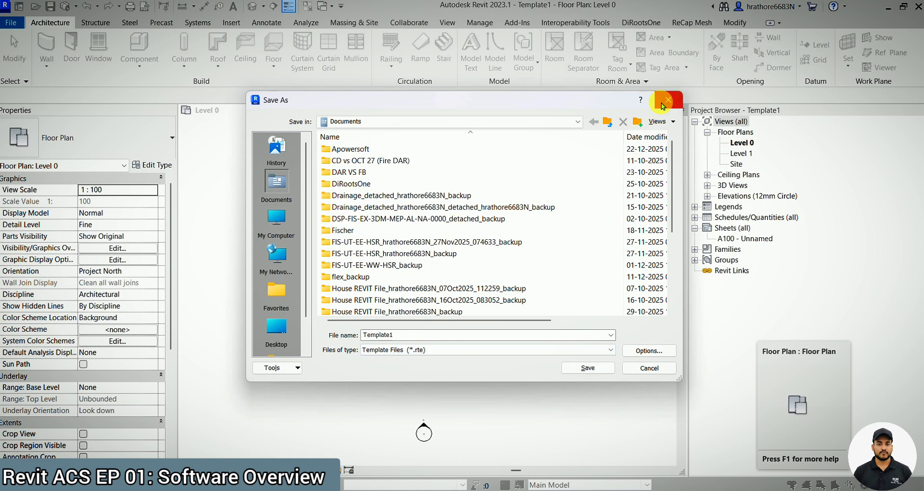
pyautogui.click(667, 100)
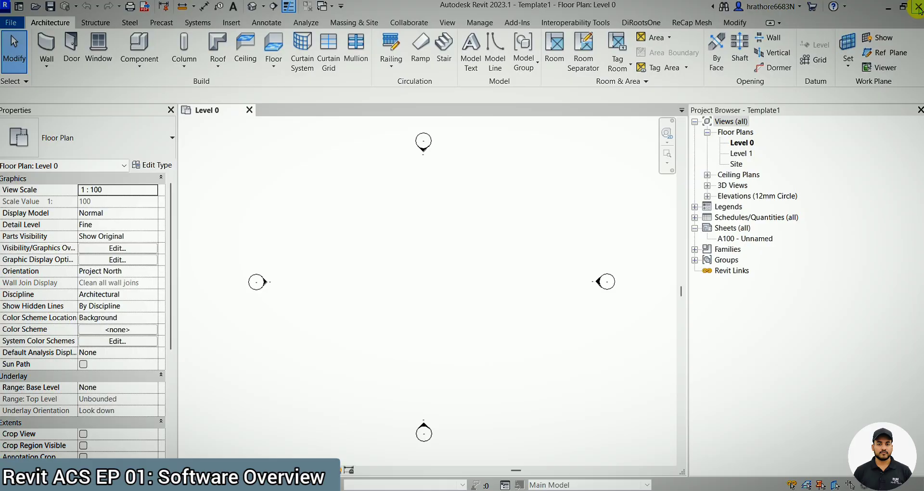
pyautogui.click(918, 9)
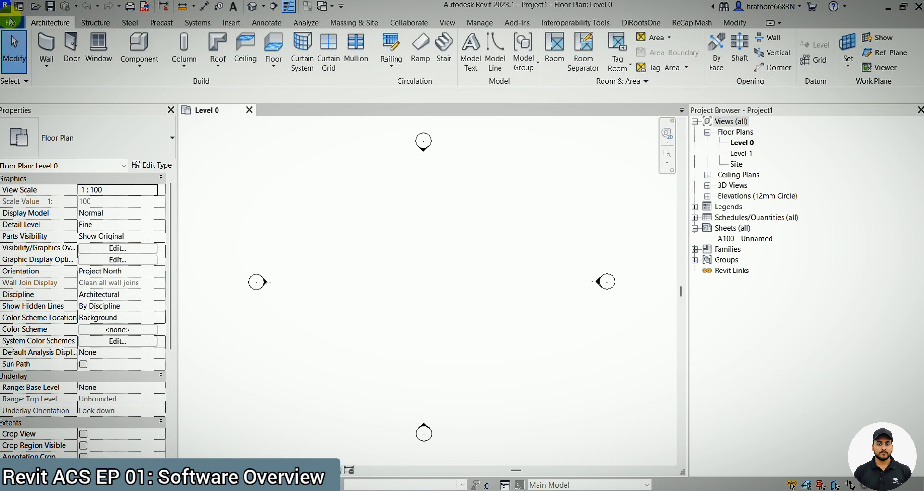
# Check the file type offered for saving the new project, cancel the save and close that project's session.
pyautogui.click(11, 22)
pyautogui.click(34, 140)
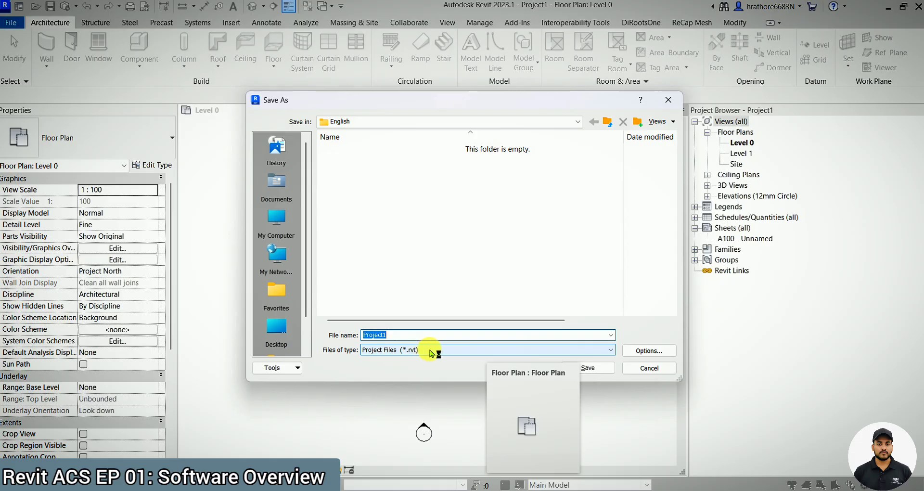
pyautogui.click(668, 99)
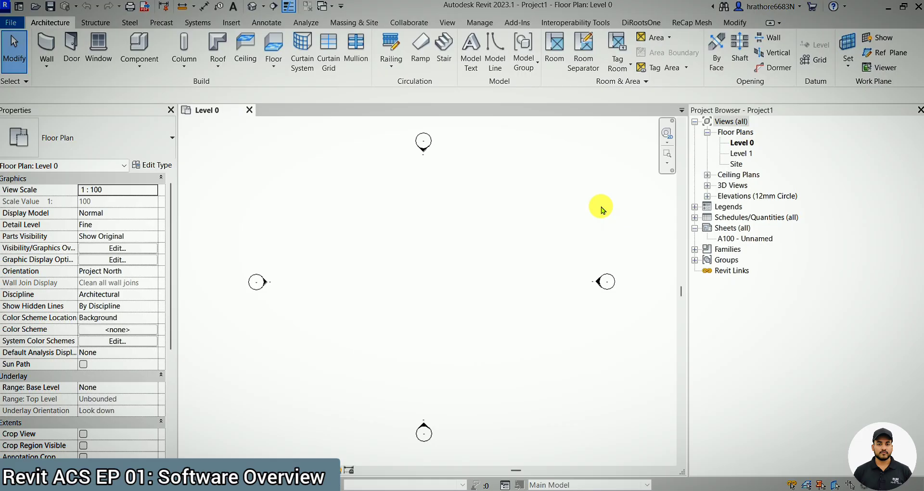
pyautogui.click(12, 23)
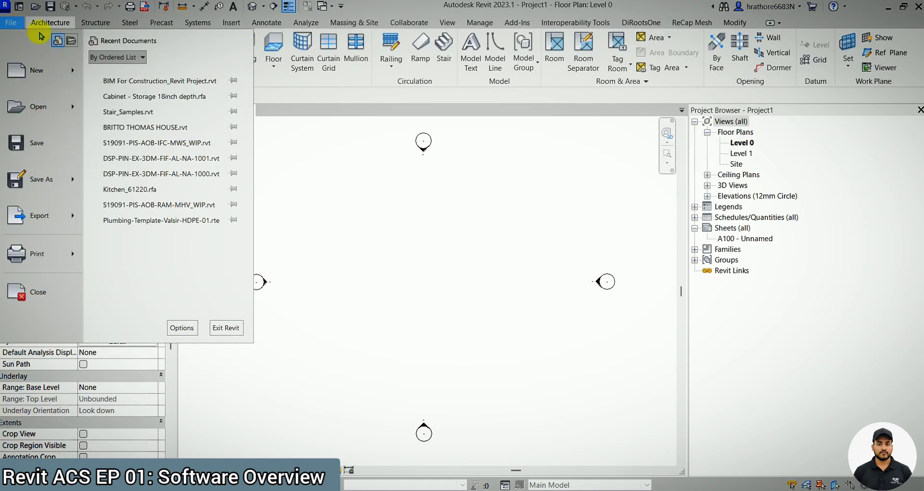
pyautogui.click(918, 6)
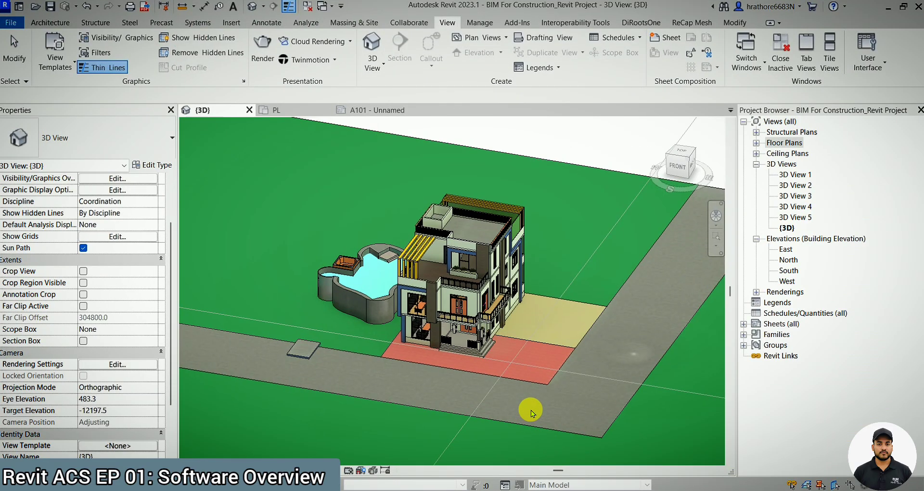
# Look over the house model, view the labelled Revit interface diagram in PDF-XChange Viewer, and return to Revit.
pyautogui.scroll(-3, 530, 408)
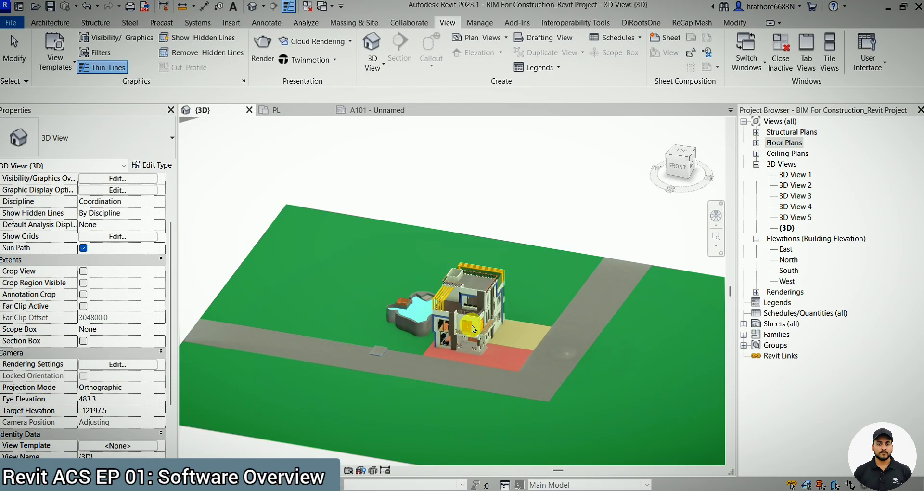
pyautogui.scroll(3, 472, 327)
pyautogui.scroll(3, 565, 293)
pyautogui.scroll(-2, 565, 293)
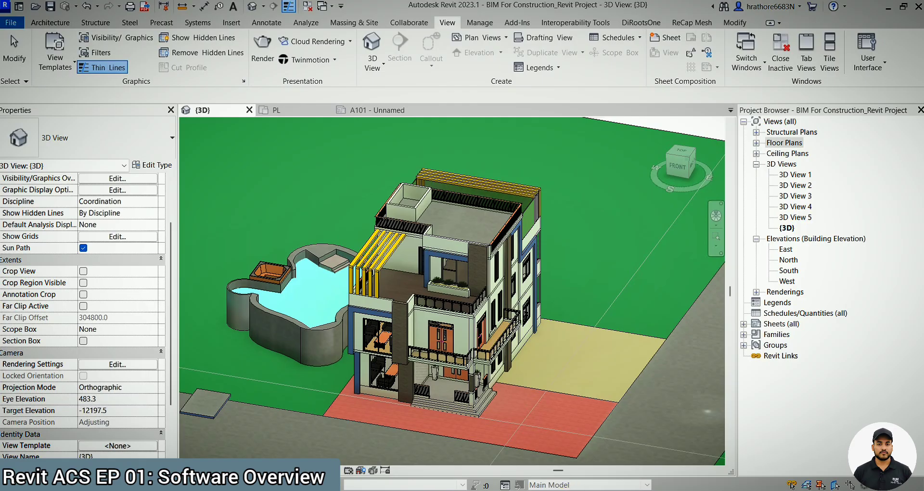
pyautogui.click(571, 490)
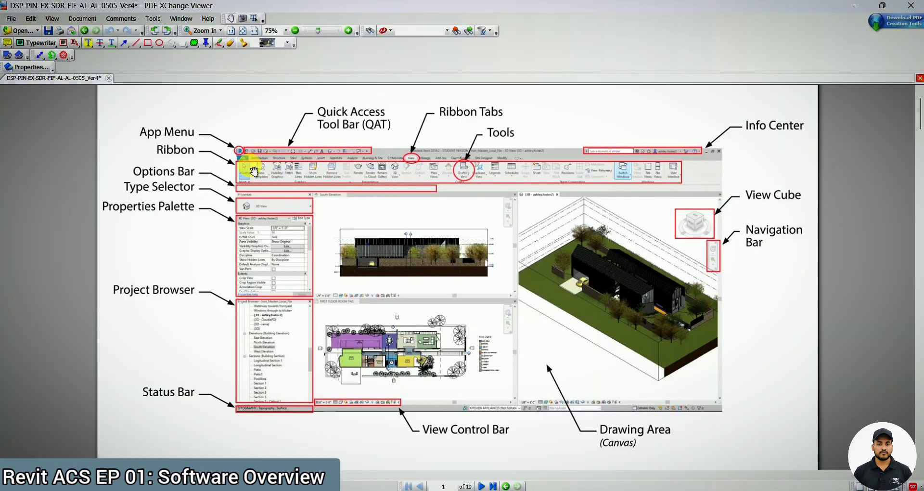
pyautogui.keyDown('ctrl'); pyautogui.scroll(1, 252, 170); pyautogui.keyUp('ctrl')
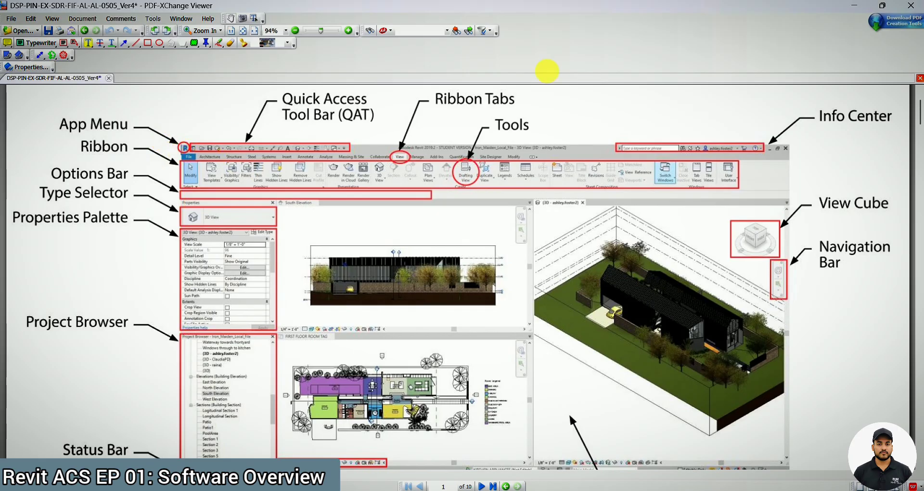
pyautogui.click(861, 13)
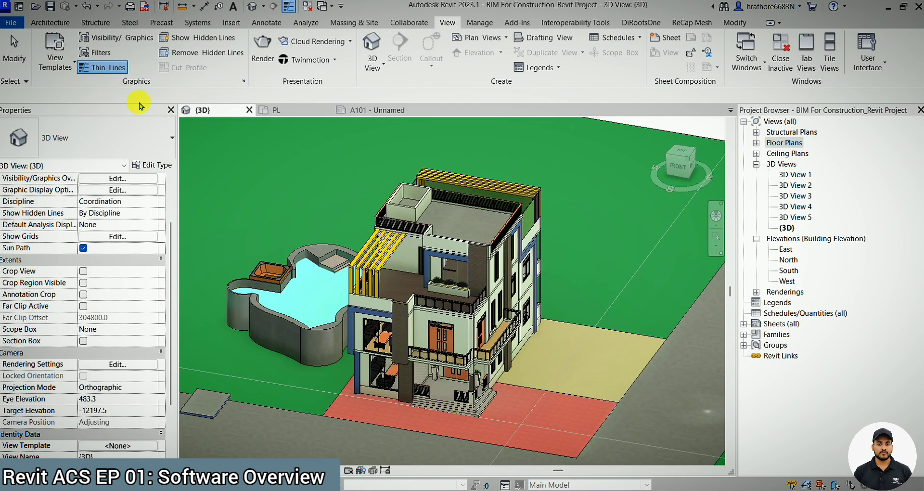
# Review the application window commands and the file commands, including the Export and Save As options, without running any.
pyautogui.click(9, 10)
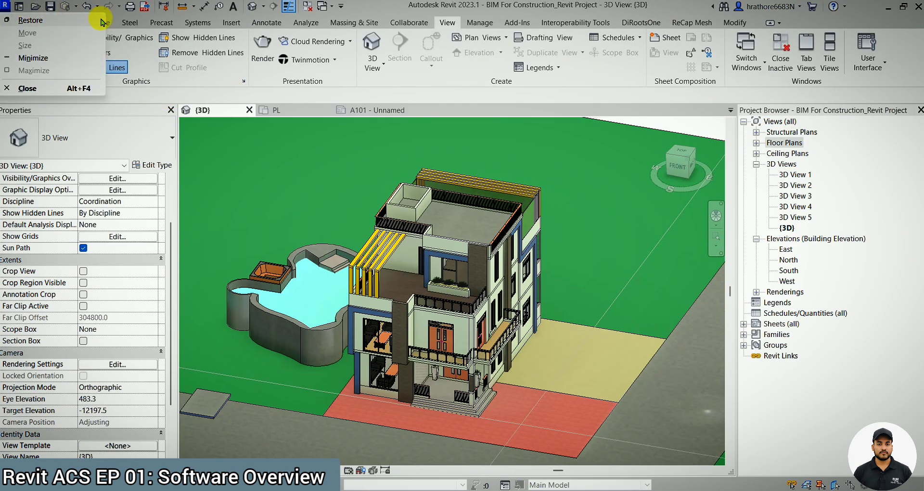
pyautogui.click(389, 14)
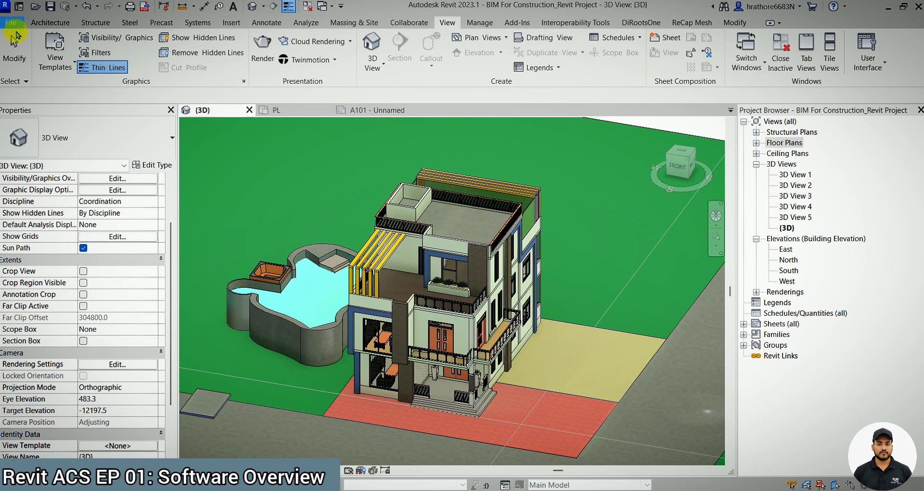
pyautogui.click(11, 23)
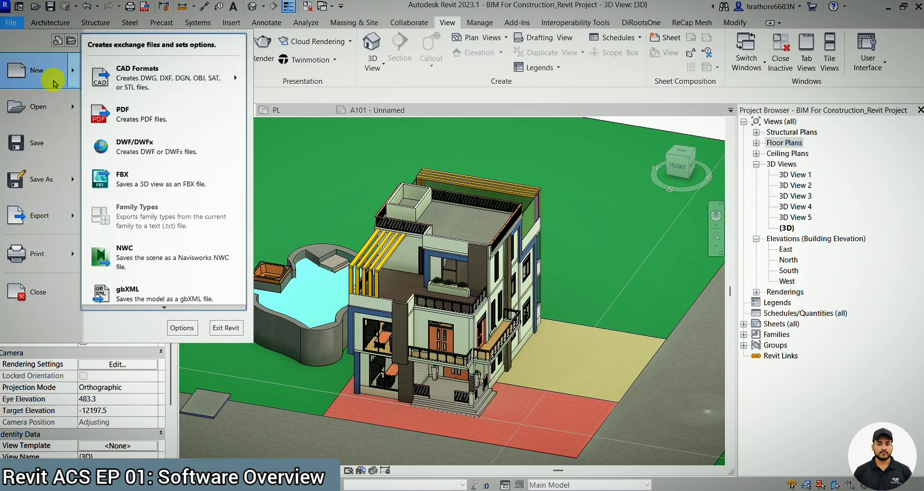
pyautogui.moveTo(62, 195)
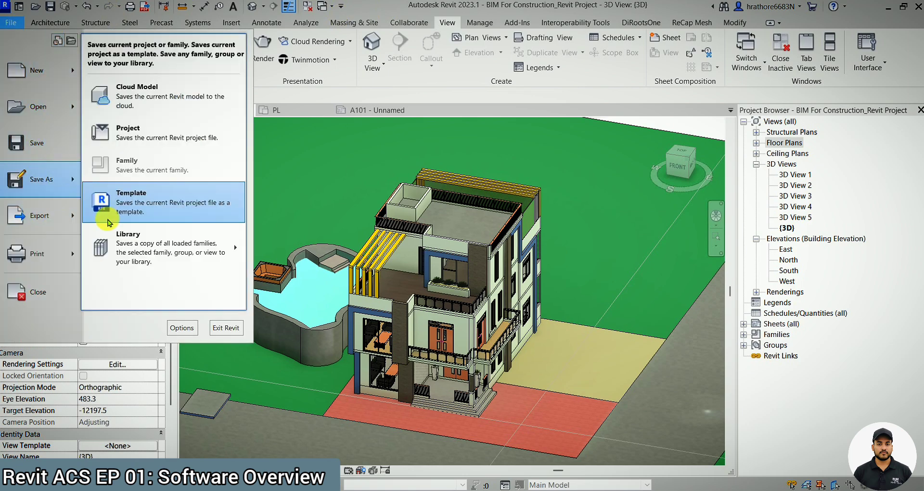
pyautogui.click(801, 435)
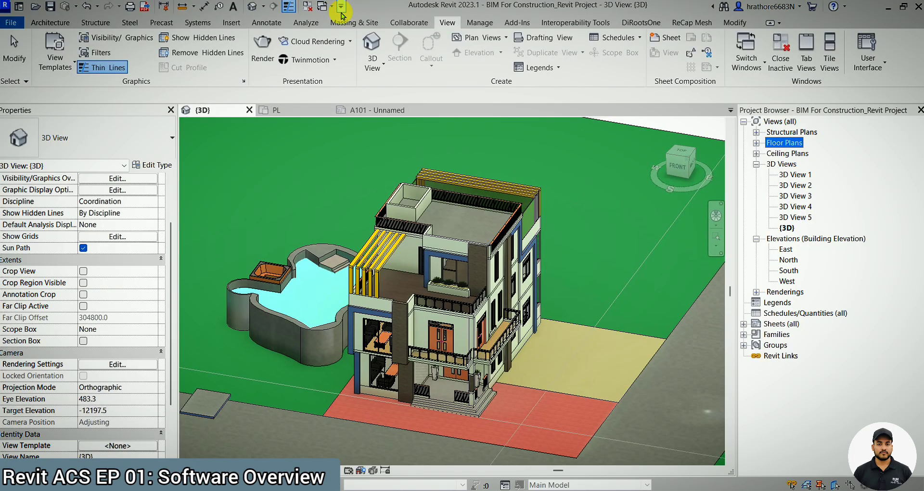
# Review the tools listed for customizing the Quick Access Toolbar and close the dialog without changes.
pyautogui.click(341, 7)
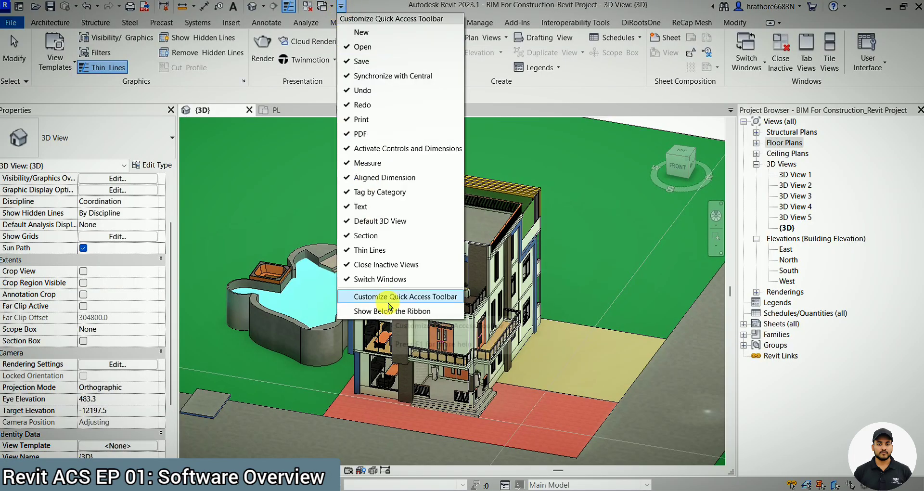
pyautogui.click(387, 299)
pyautogui.scroll(-3, 402, 269)
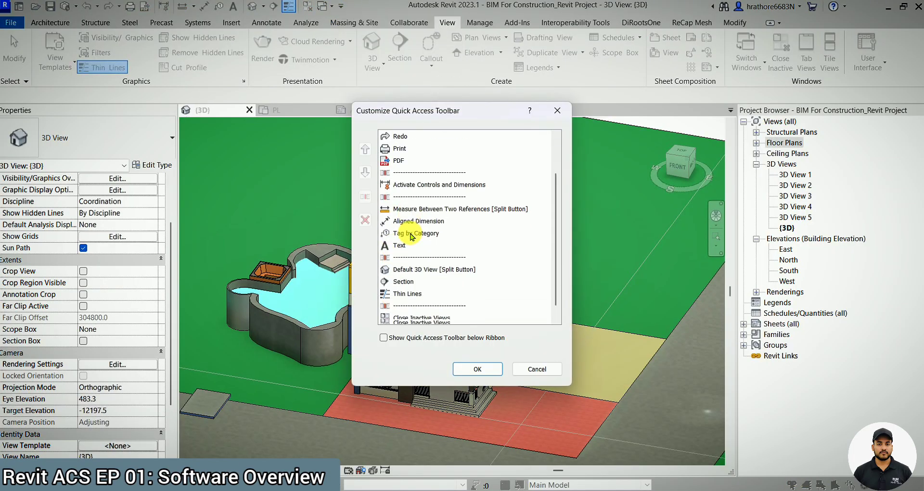
pyautogui.scroll(3, 407, 213)
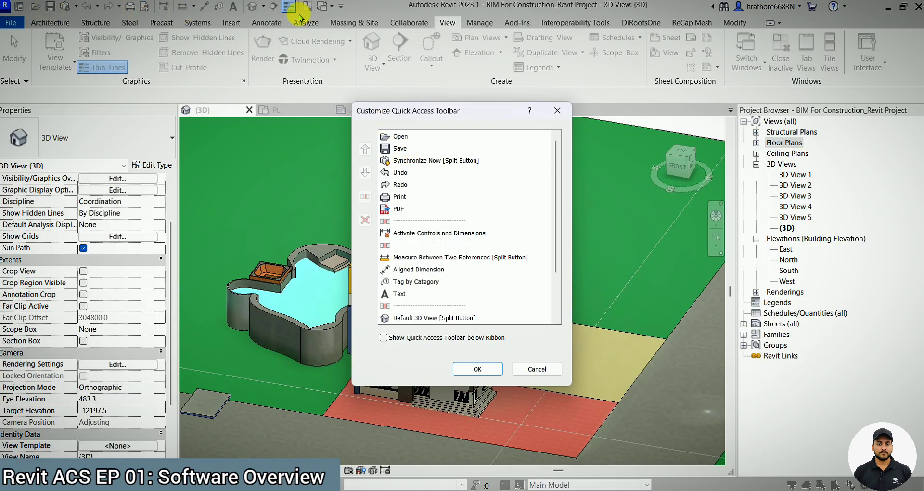
pyautogui.click(557, 110)
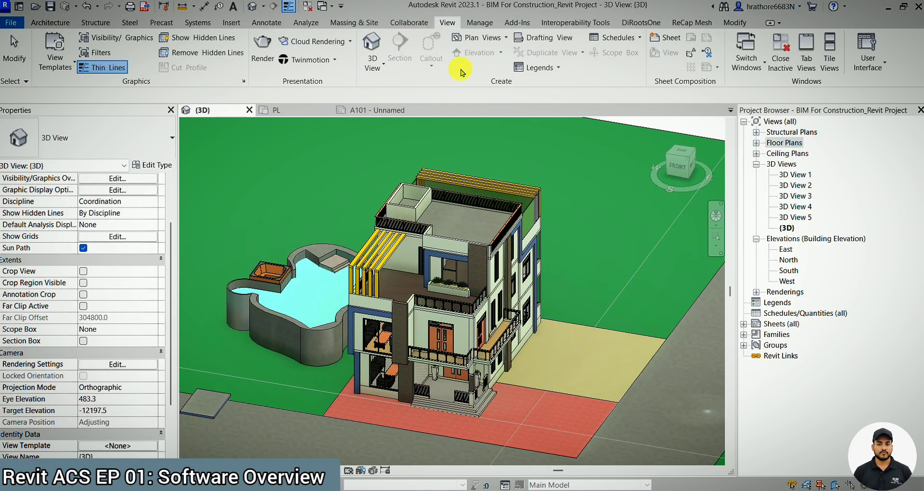
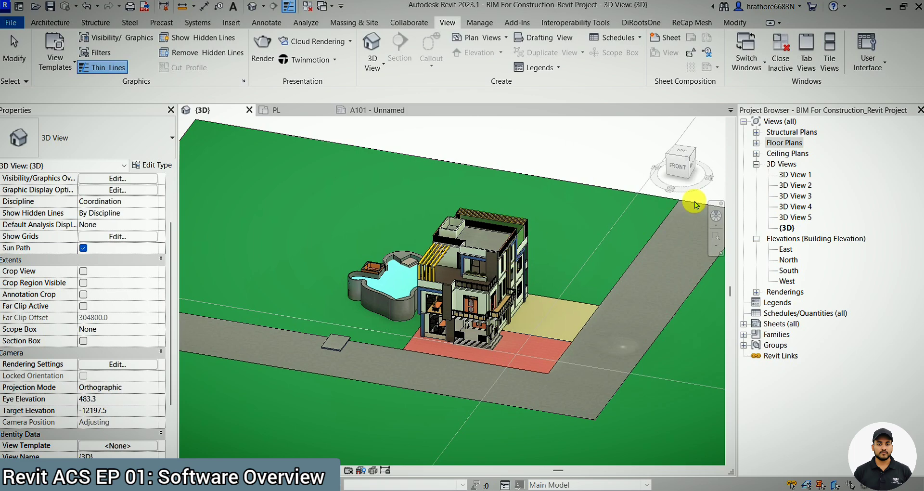
# Review the General, User Interface, Graphics, Hardware and File Locations settings in Revit's Options.
pyautogui.scroll(2, 630, 186)
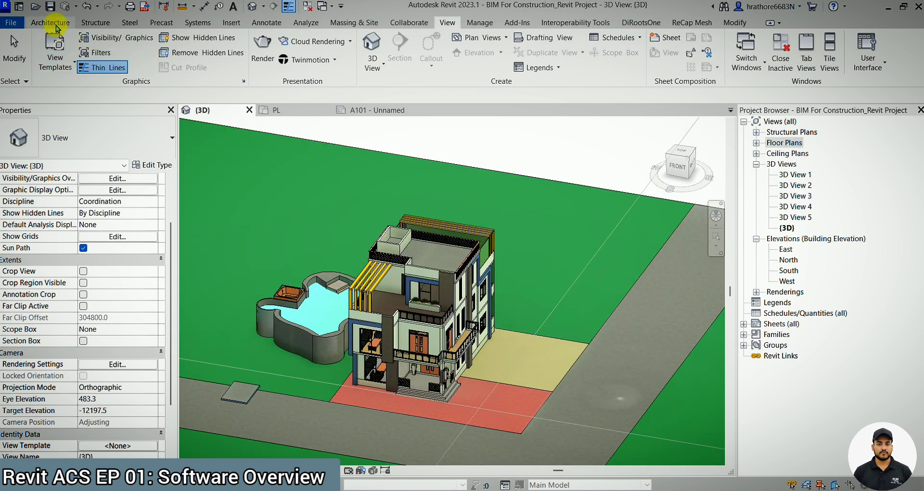
pyautogui.click(10, 23)
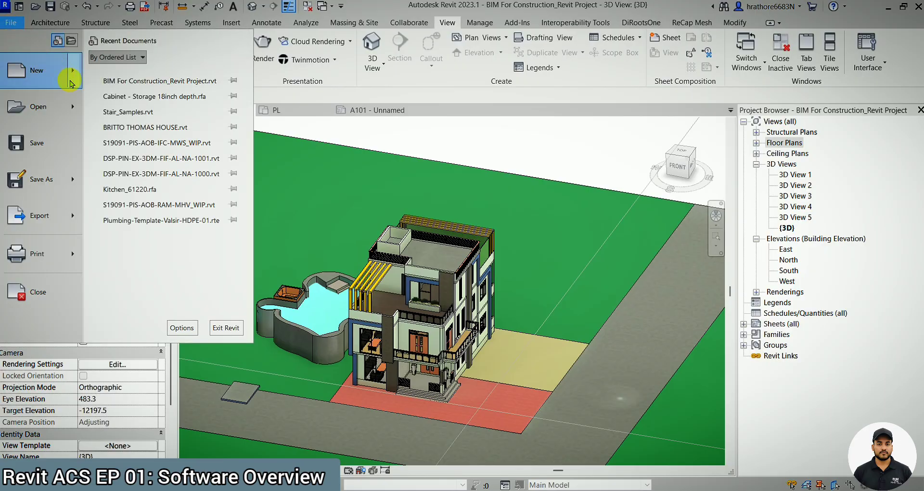
pyautogui.click(188, 328)
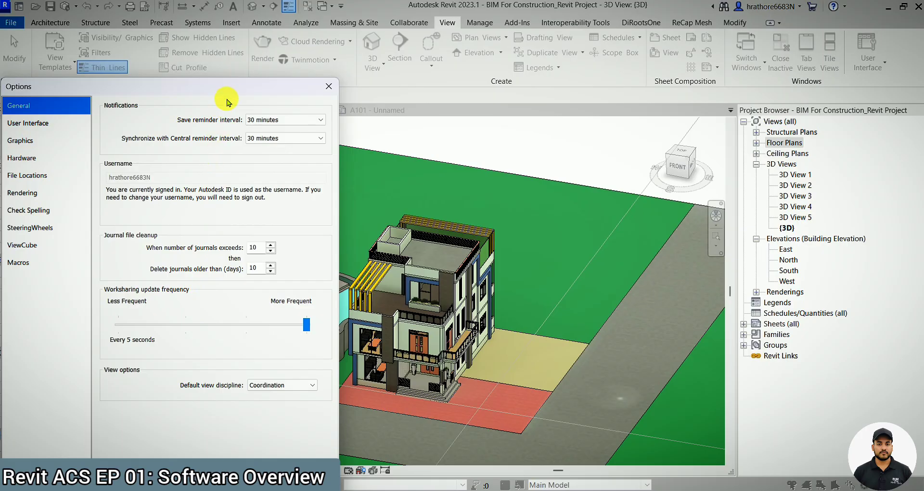
pyautogui.moveTo(230, 89); pyautogui.dragTo(268, 51)
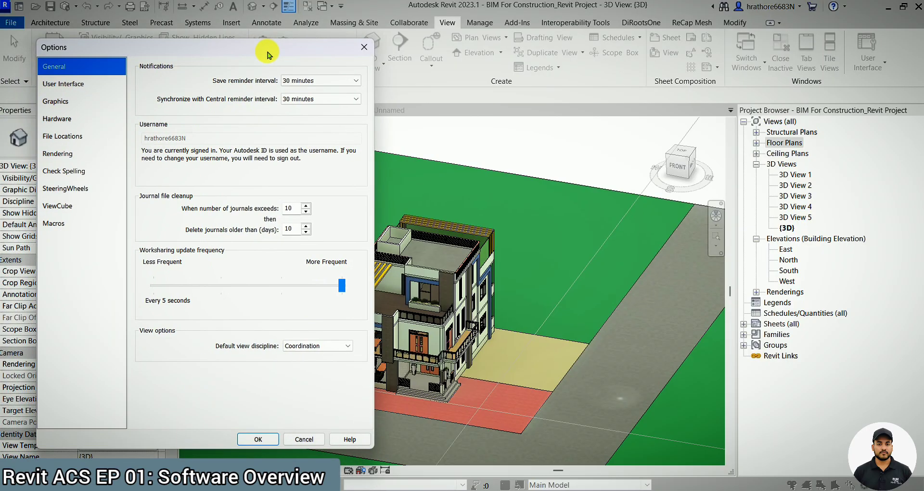
pyautogui.click(82, 84)
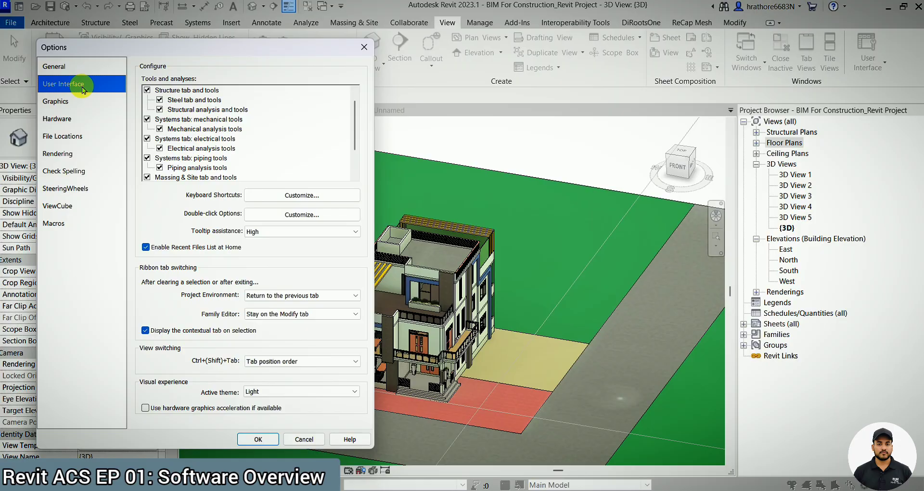
pyautogui.click(57, 101)
pyautogui.click(57, 119)
pyautogui.click(62, 136)
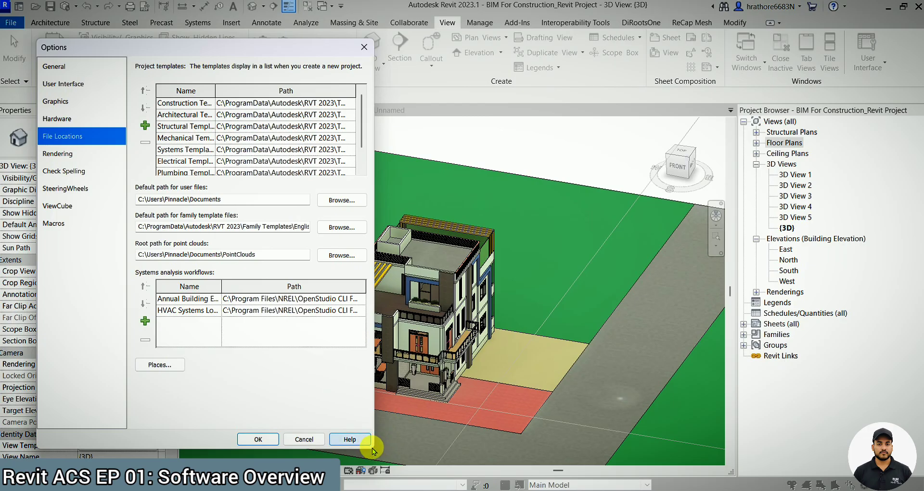
# Examine the project template names and paths, view the file browser for adding a template, and cancel it.
pyautogui.click(207, 119)
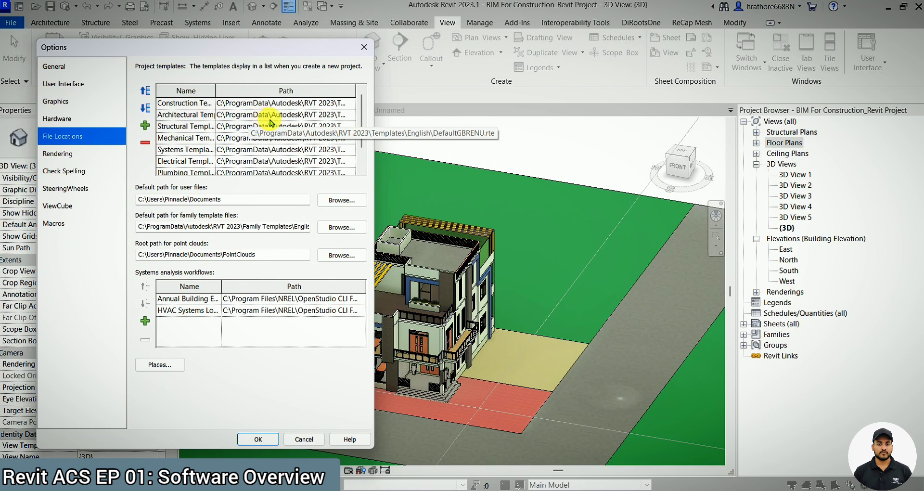
pyautogui.click(284, 115)
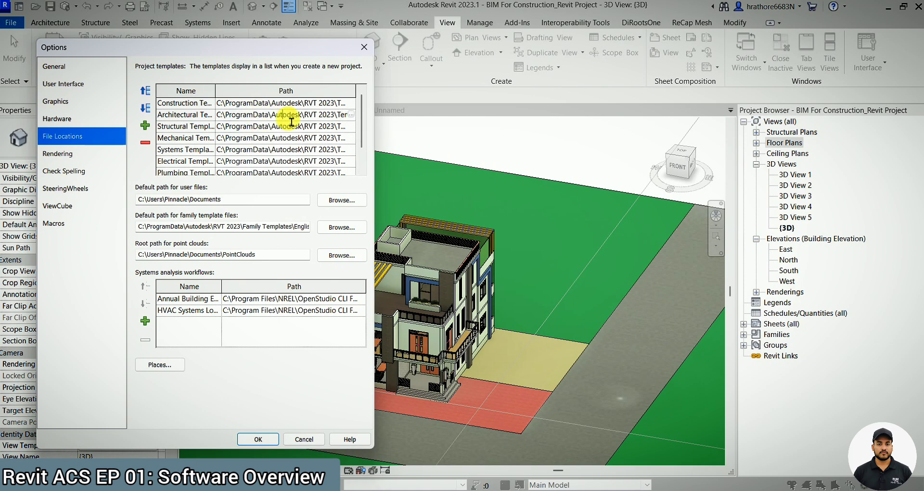
pyautogui.scroll(-1, 207, 136)
pyautogui.click(145, 127)
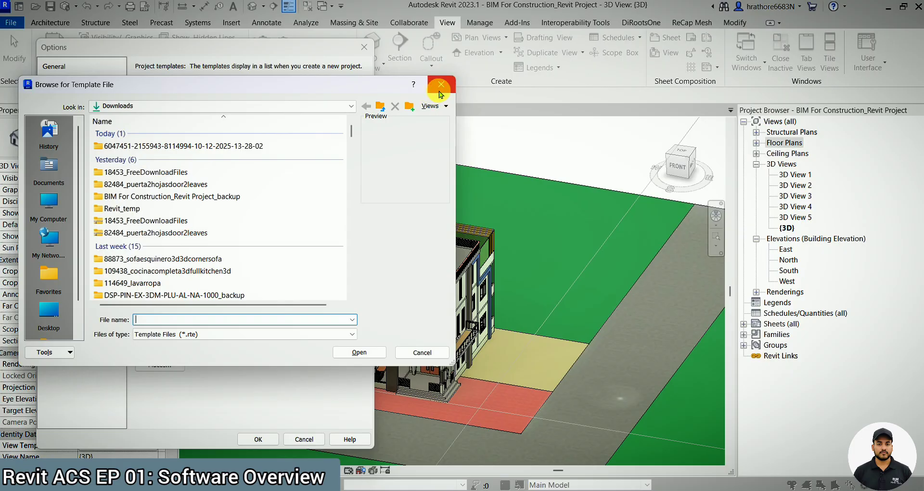
pyautogui.click(440, 89)
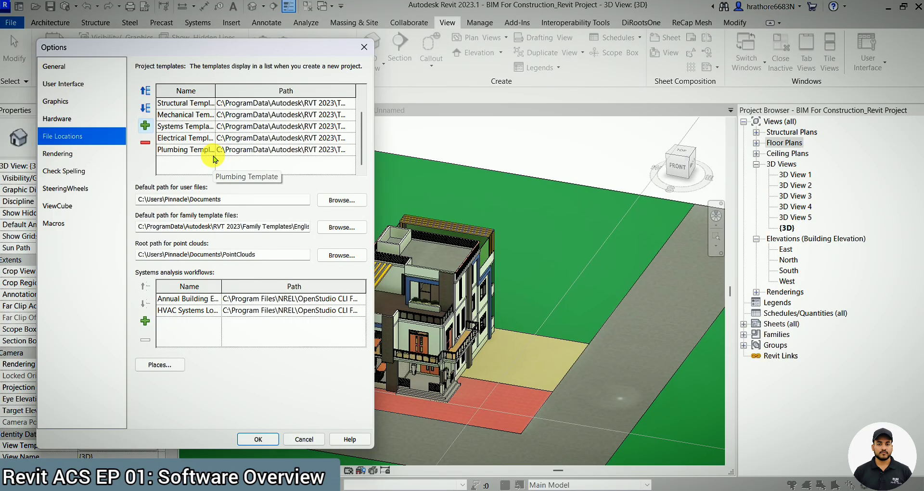
# Review the Graphics, User Interface and ViewCube settings, and close the Options without changing anything.
pyautogui.click(73, 108)
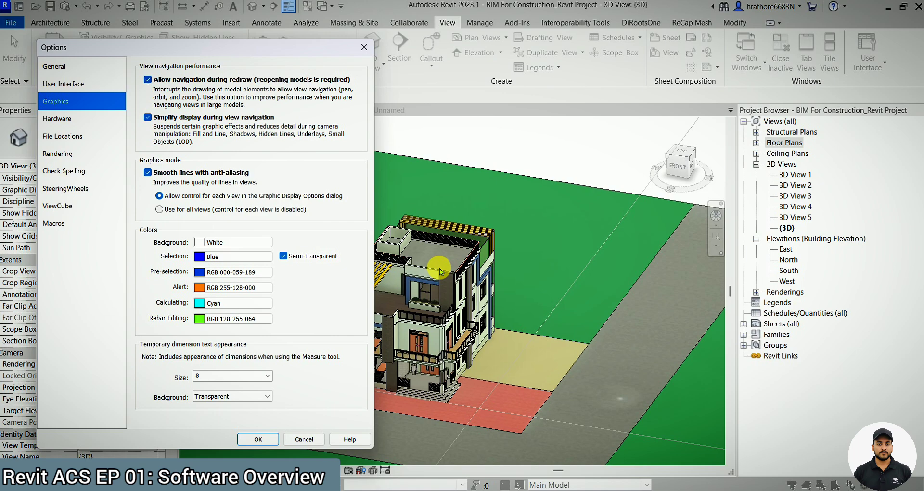
pyautogui.click(62, 83)
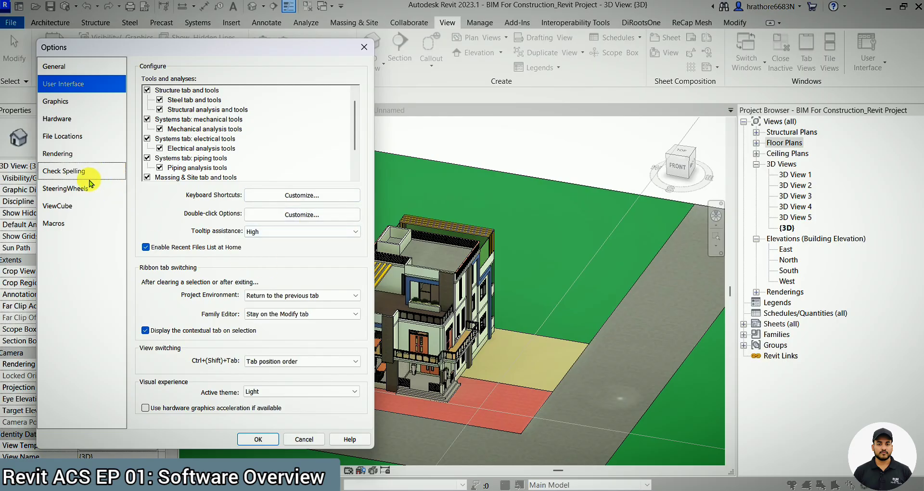
pyautogui.click(80, 209)
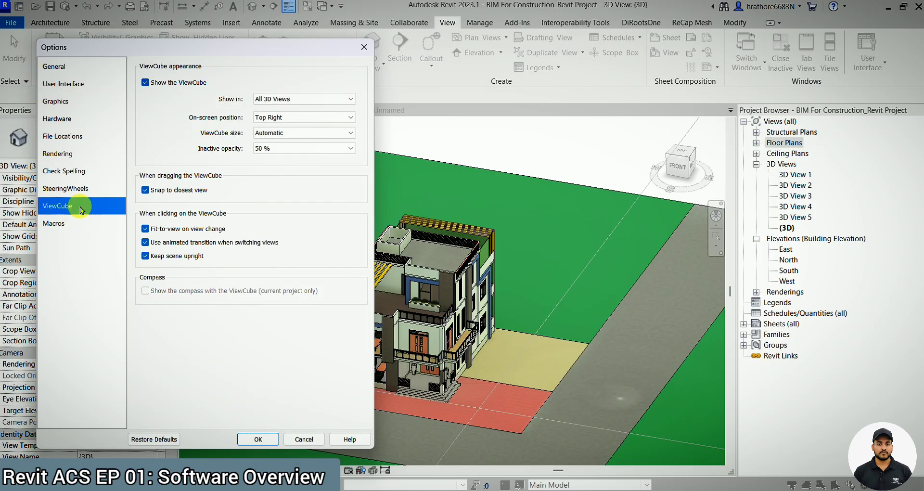
pyautogui.click(364, 47)
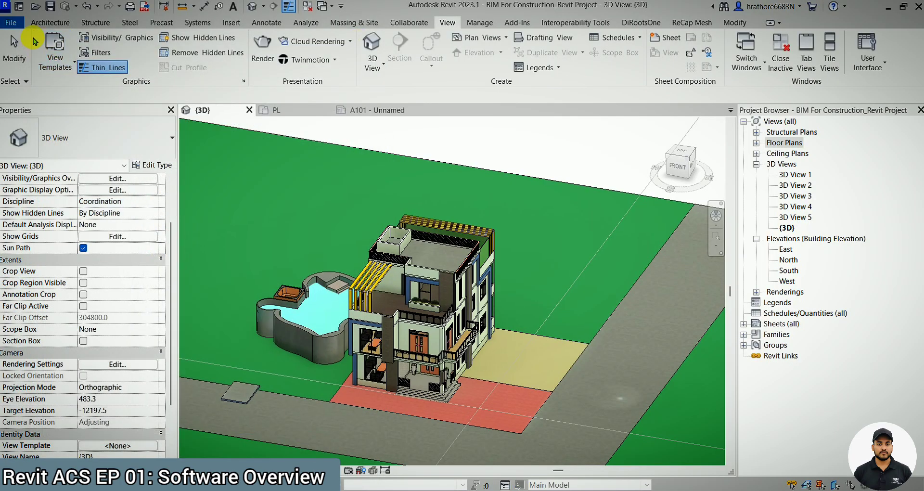
# Review the Architecture tools for the house model, including the wall variants and the component placement options, without running any.
pyautogui.click(49, 24)
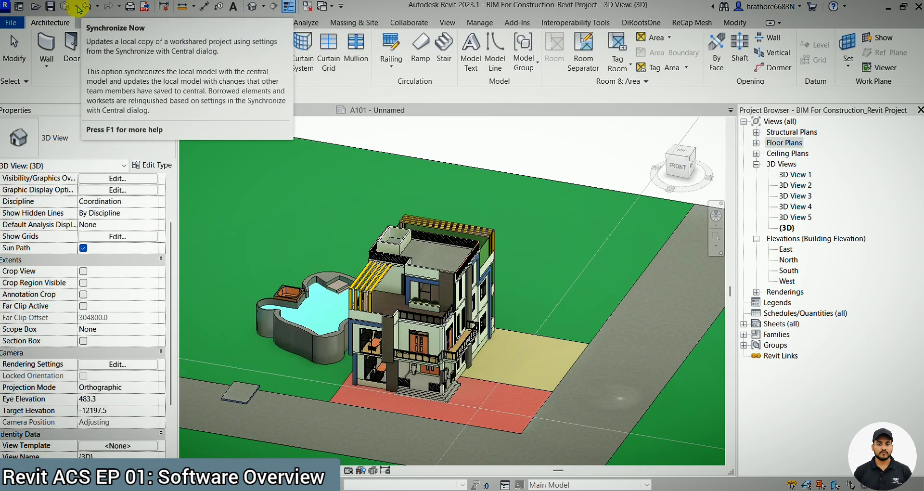
pyautogui.scroll(-1, 518, 159)
pyautogui.scroll(-2, 429, 410)
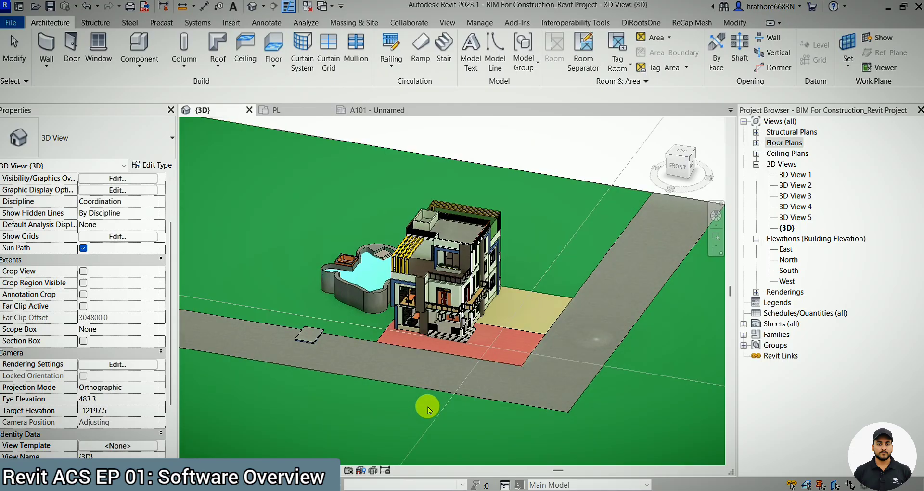
pyautogui.scroll(3, 496, 313)
pyautogui.scroll(-2, 365, 214)
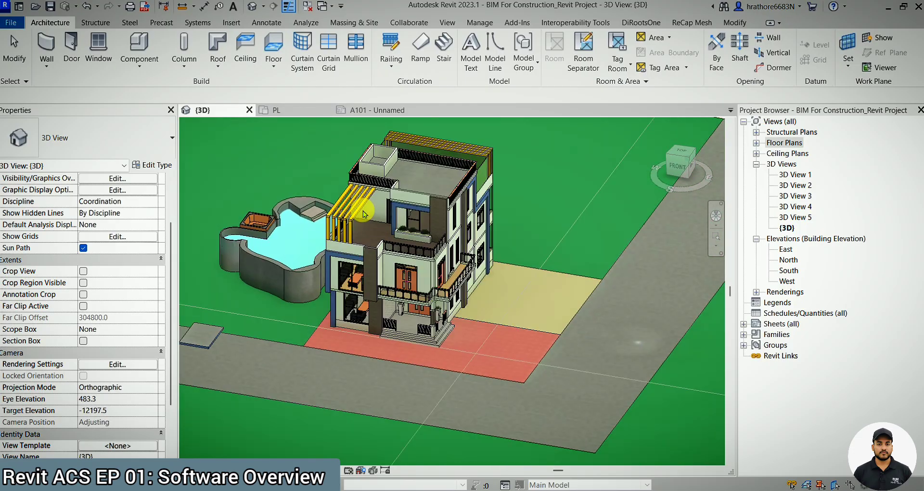
pyautogui.scroll(2, 384, 157)
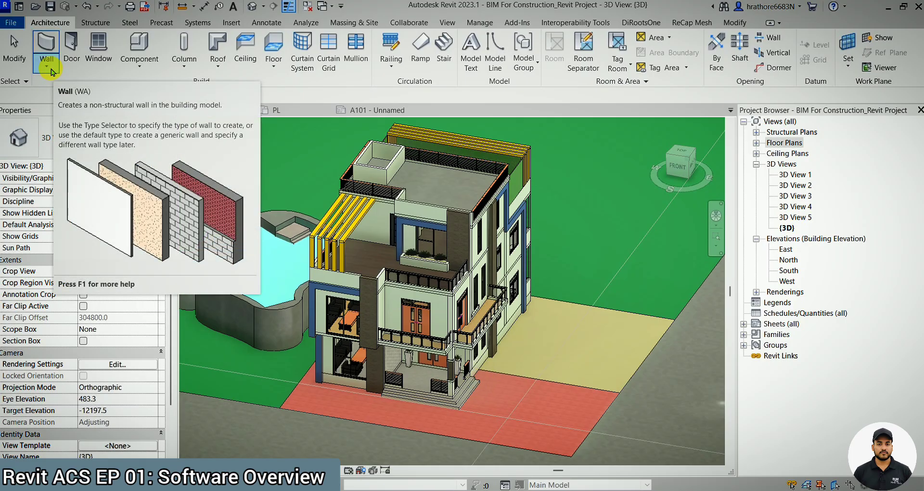
pyautogui.click(50, 71)
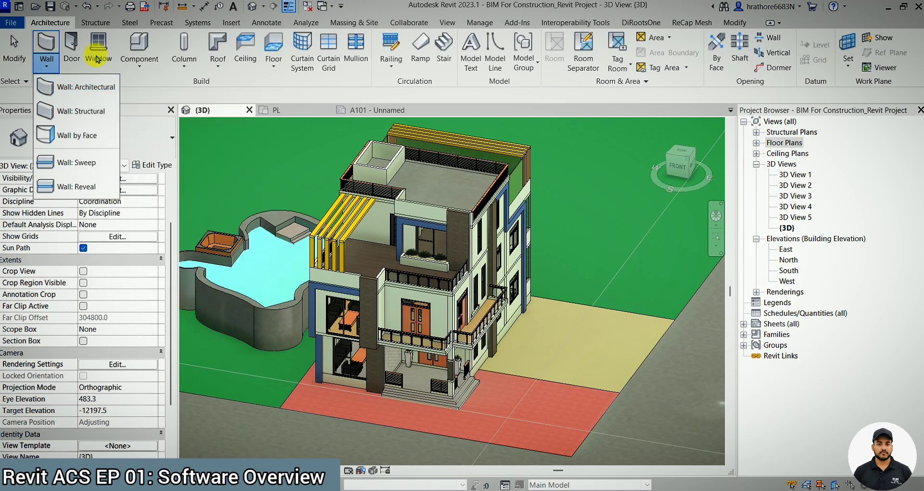
pyautogui.click(149, 72)
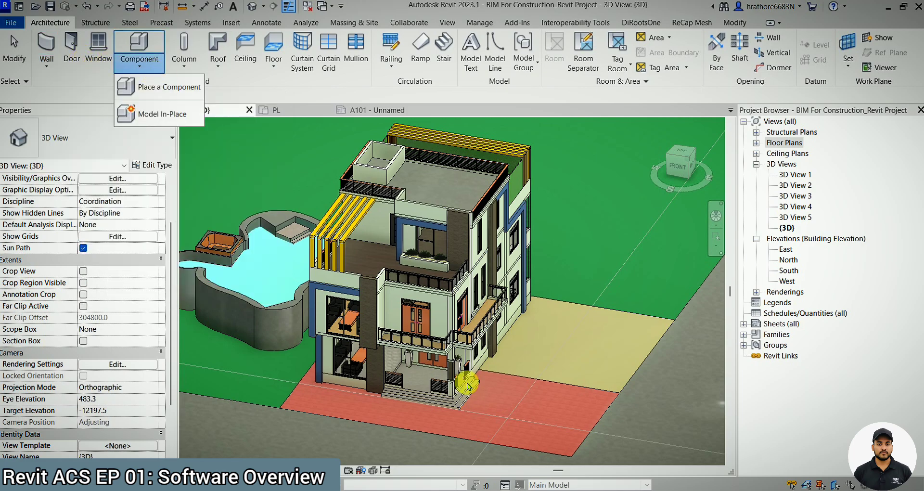
# Examine the double door, surrounding wall and railing at the front balcony in the 3D view.
pyautogui.scroll(2, 413, 350)
pyautogui.scroll(2, 433, 297)
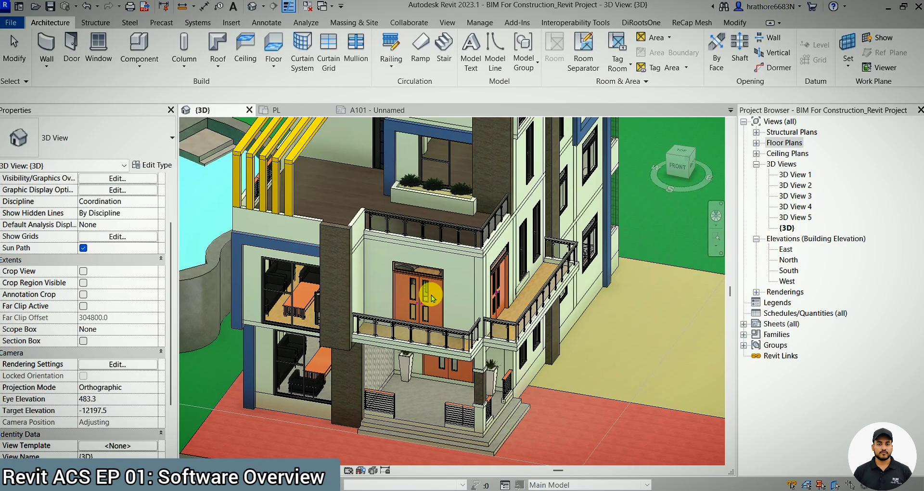
pyautogui.scroll(-2, 424, 332)
pyautogui.scroll(2, 424, 333)
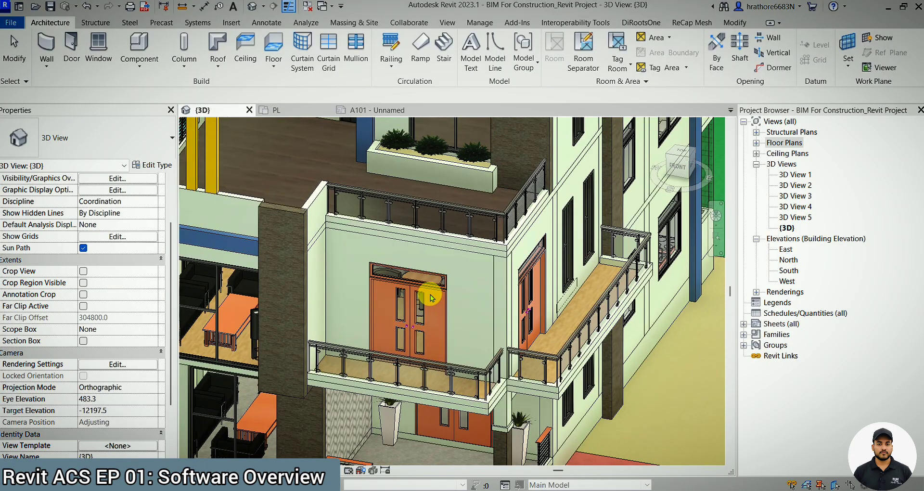
pyautogui.scroll(-2, 431, 306)
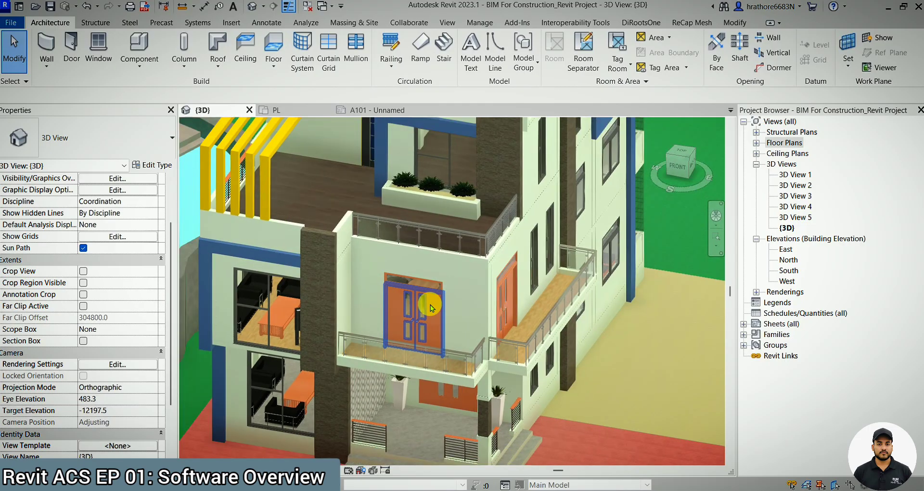
pyautogui.scroll(-2, 347, 314)
pyautogui.scroll(2, 429, 295)
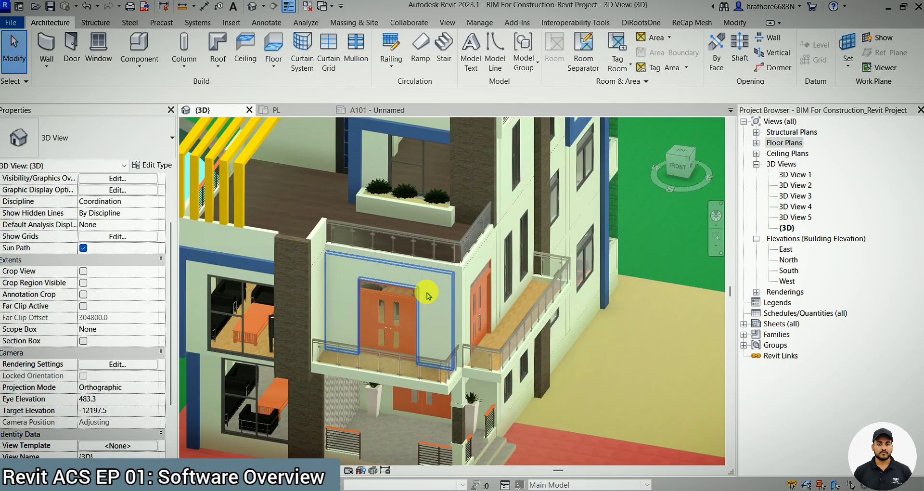
pyautogui.scroll(-2, 424, 309)
pyautogui.scroll(2, 424, 316)
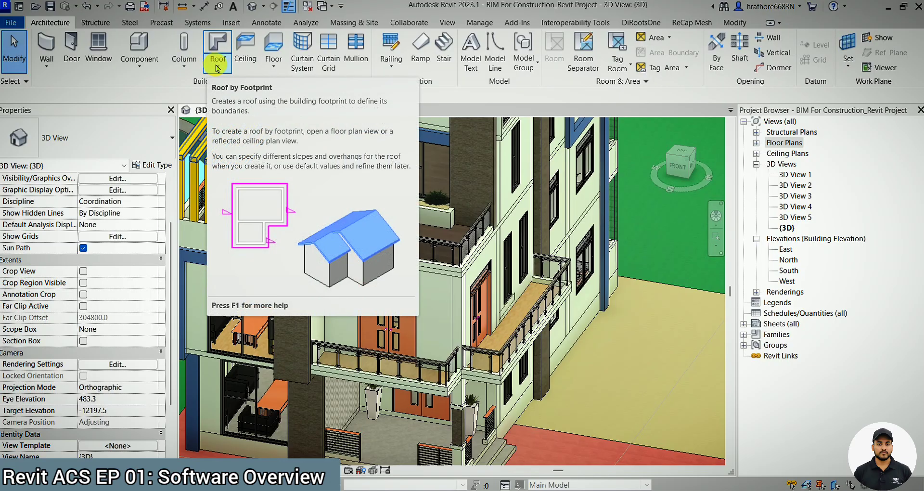
# Examine the flat roof, terrace and balconies of the house in 3D alongside the remaining Architecture tools.
pyautogui.scroll(-3, 386, 270)
pyautogui.scroll(5, 433, 217)
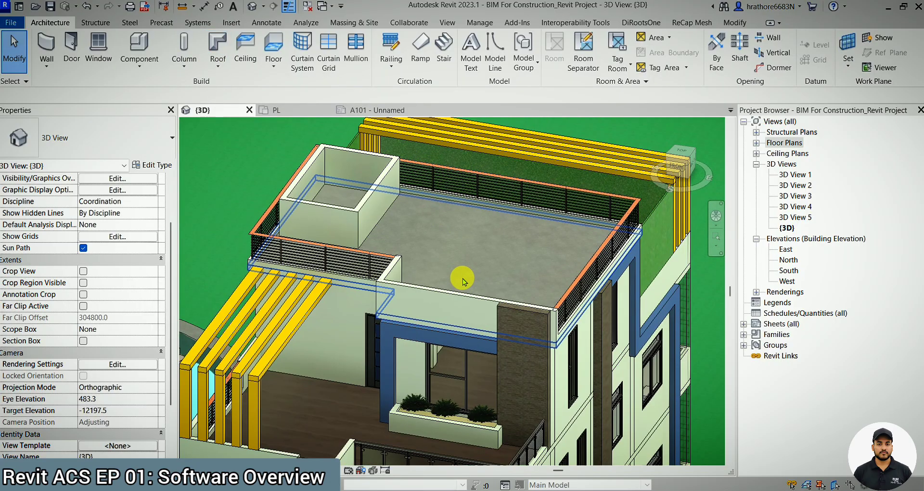
pyautogui.scroll(-3, 304, 142)
pyautogui.scroll(4, 345, 329)
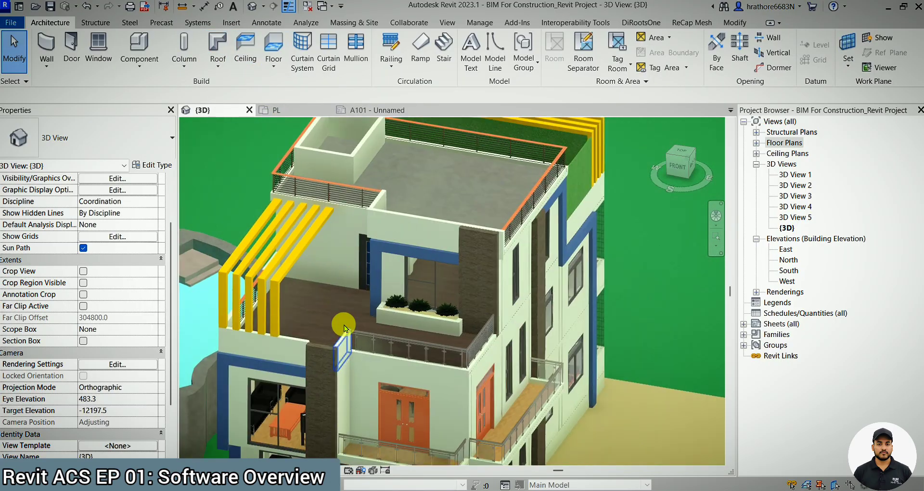
pyautogui.scroll(-3, 344, 329)
pyautogui.scroll(2, 470, 311)
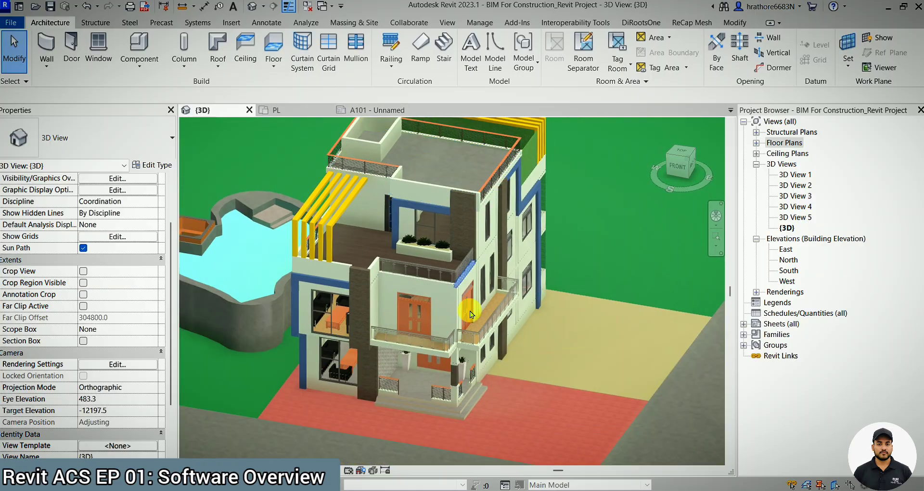
pyautogui.scroll(4, 470, 311)
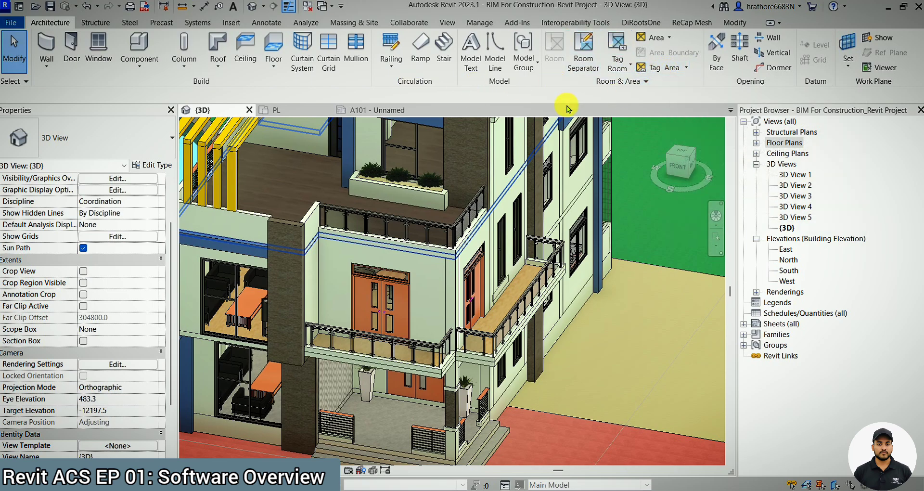
pyautogui.scroll(-2, 528, 130)
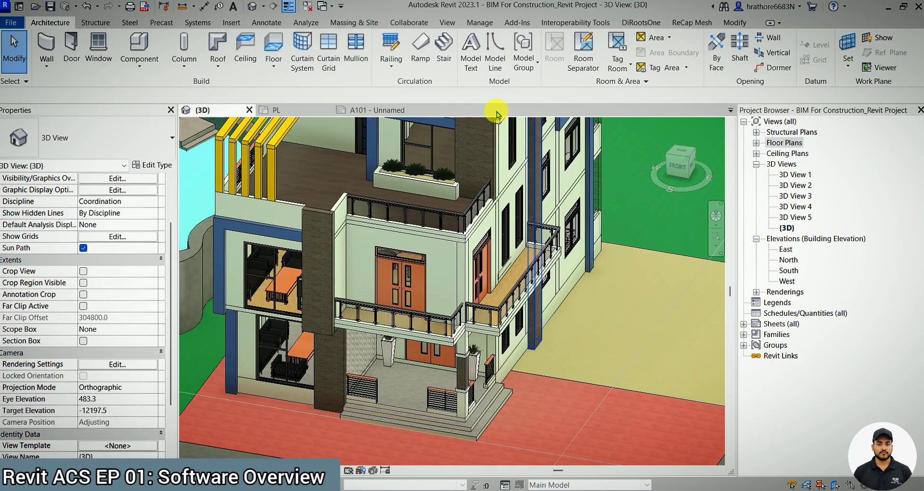
# Review the Structure tools for beams, columns, foundations and reinforcement against the house model.
pyautogui.click(103, 25)
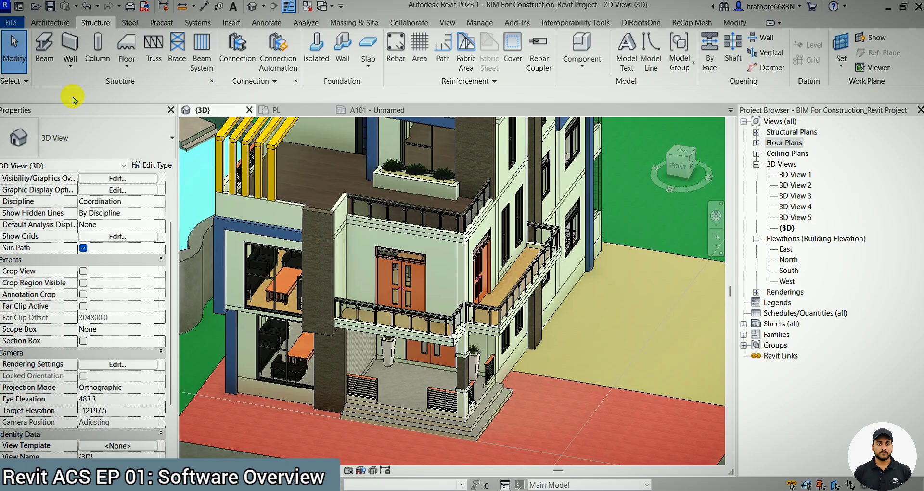
pyautogui.scroll(-5, 366, 337)
pyautogui.scroll(6, 362, 385)
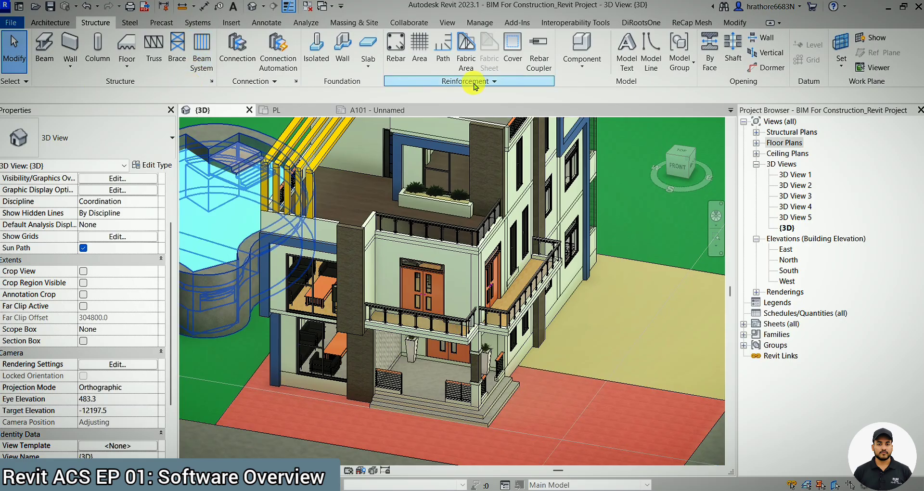
# Review the Steel tools for connections, fabrication elements, modifiers and parametric cuts, and inspect the yellow pergola beams.
pyautogui.click(130, 22)
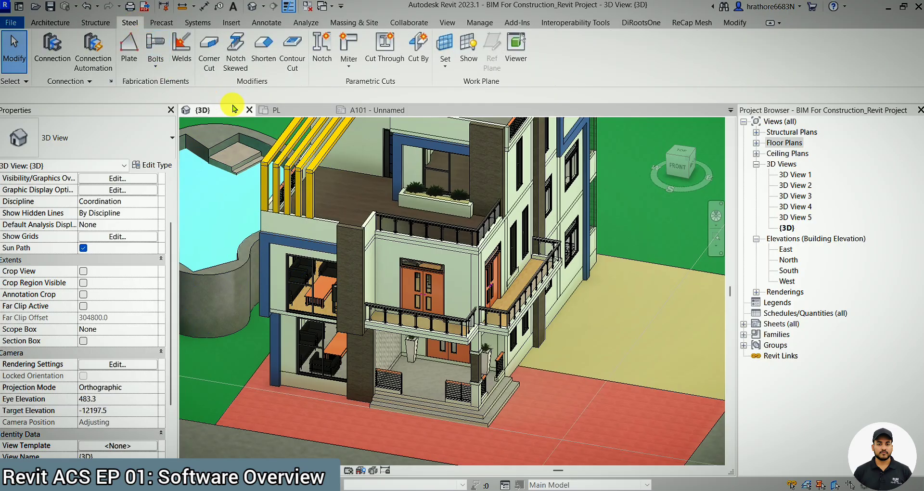
pyautogui.scroll(-5, 285, 212)
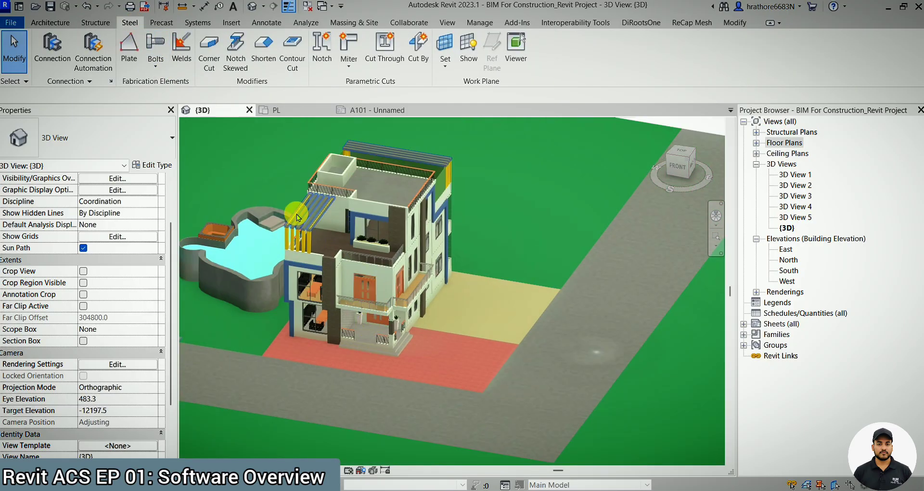
pyautogui.scroll(6, 284, 212)
pyautogui.scroll(-4, 284, 212)
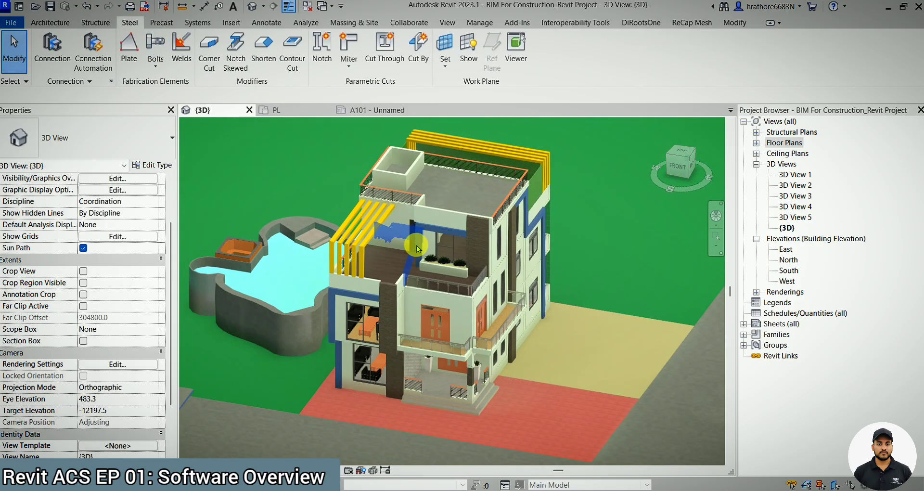
# Review the Precast tools and the Systems tools for HVAC, fabrication, mechanical, plumbing and electrical work.
pyautogui.click(167, 25)
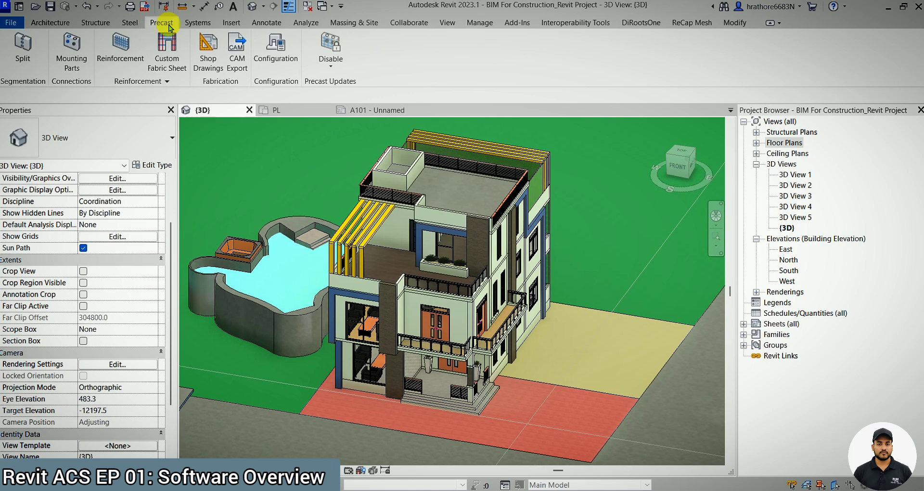
pyautogui.click(198, 26)
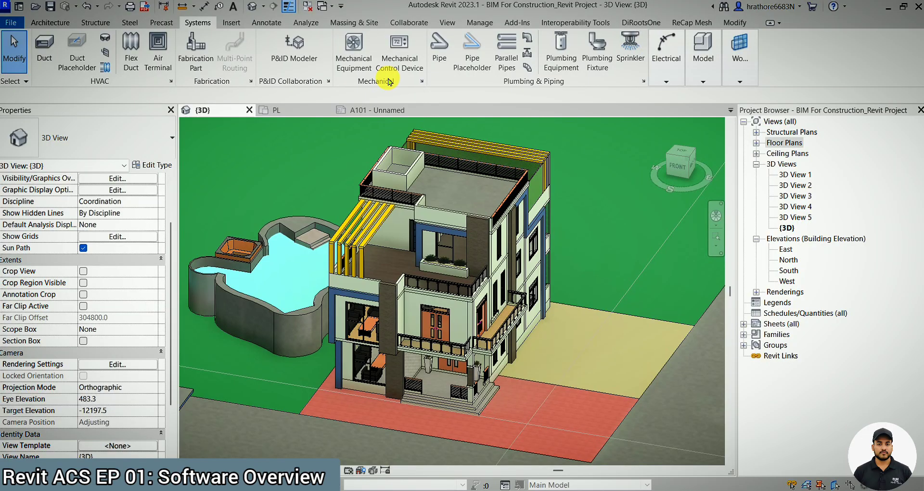
pyautogui.click(704, 82)
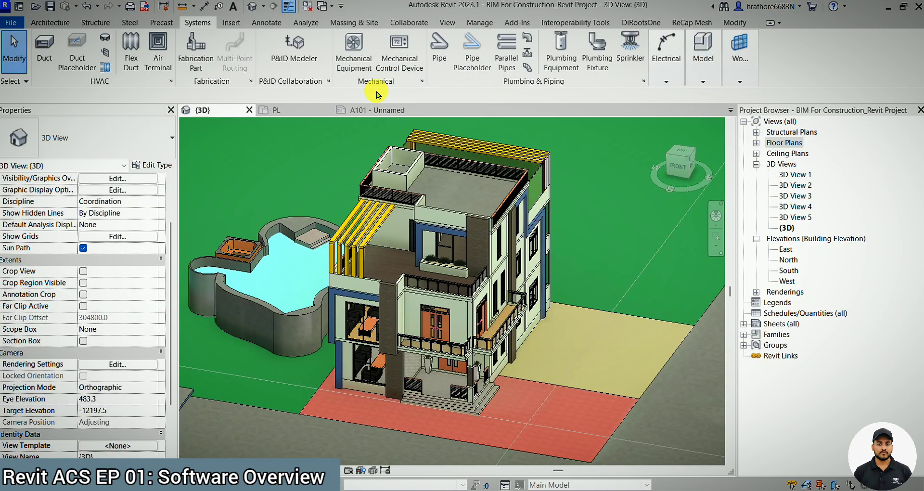
pyautogui.scroll(2, 439, 213)
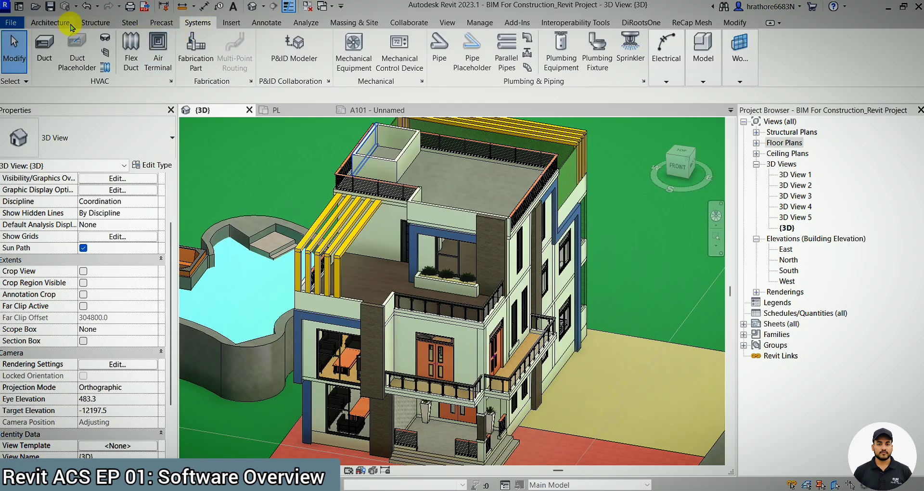
# Recap the Structure, Steel, Precast and Systems tool sets one after another.
pyautogui.click(95, 23)
pyautogui.click(129, 22)
pyautogui.click(161, 23)
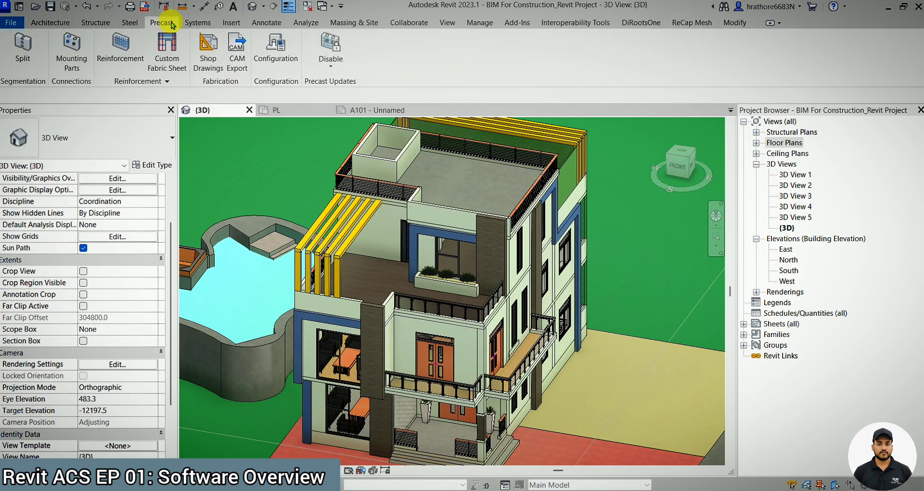
pyautogui.click(200, 24)
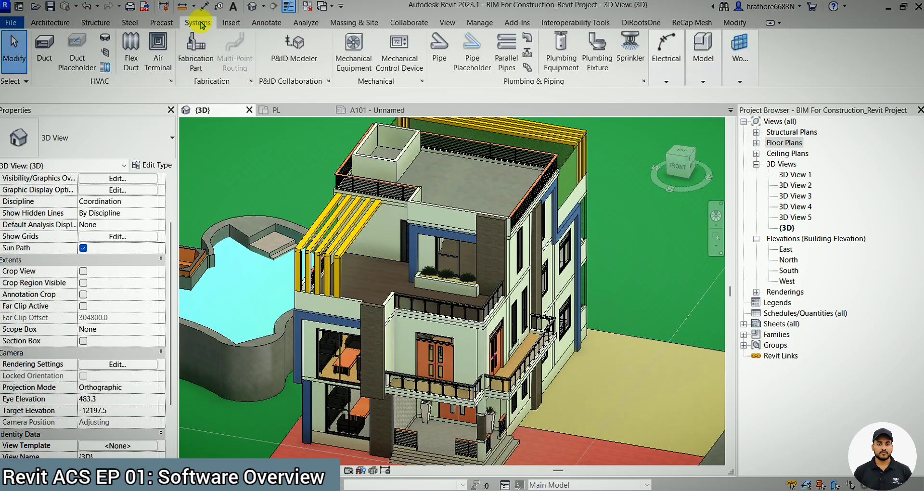
# Review the Insert tools for linking, importing and loading families, and view the whole house in 3D.
pyautogui.click(233, 23)
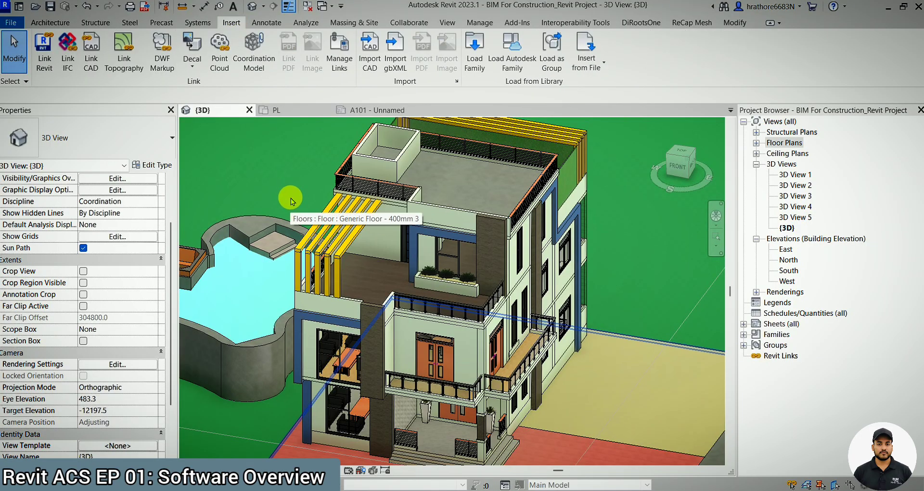
pyautogui.scroll(-3, 424, 253)
pyautogui.scroll(3, 482, 262)
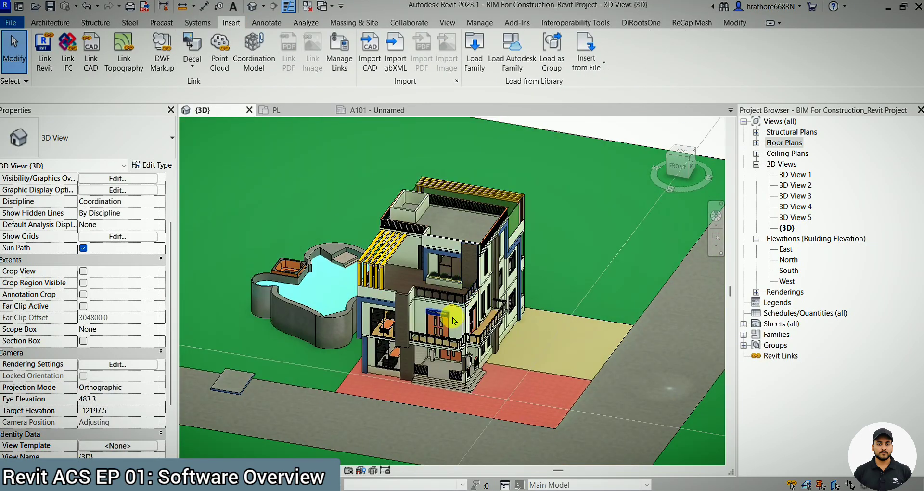
pyautogui.scroll(-2, 483, 248)
pyautogui.scroll(1, 479, 243)
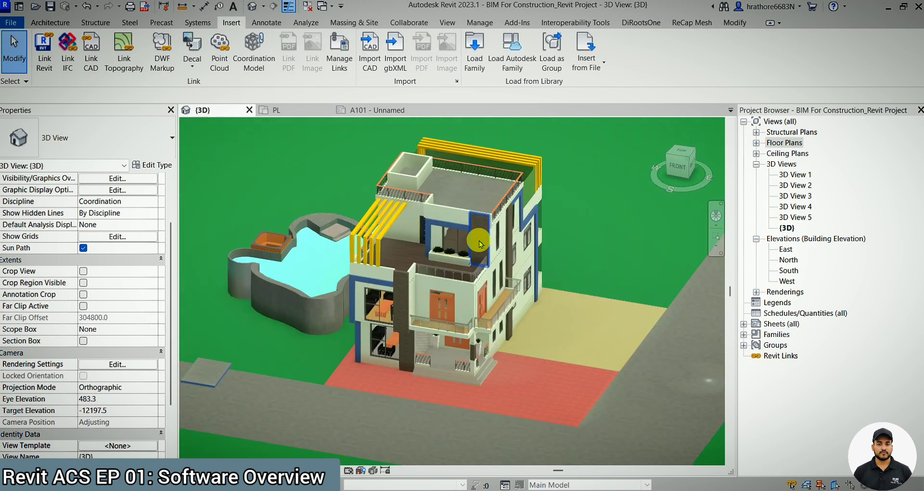
pyautogui.scroll(2, 479, 243)
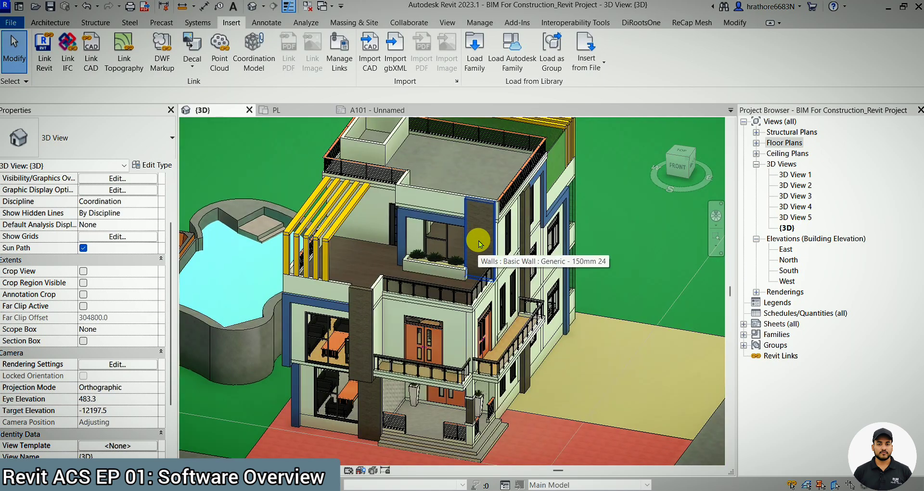
# Examine the house, terraces and pool in the 3D view and read the description of the Point Cloud link tool.
pyautogui.scroll(-3, 479, 243)
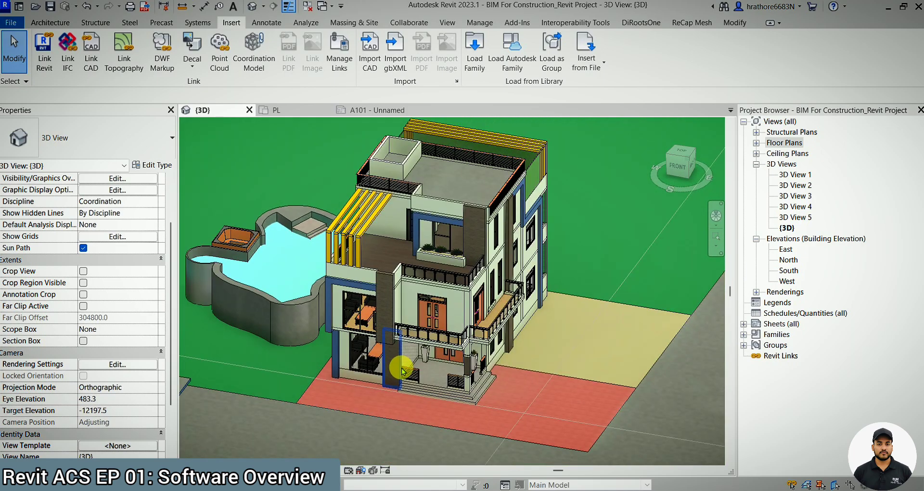
pyautogui.scroll(2, 402, 371)
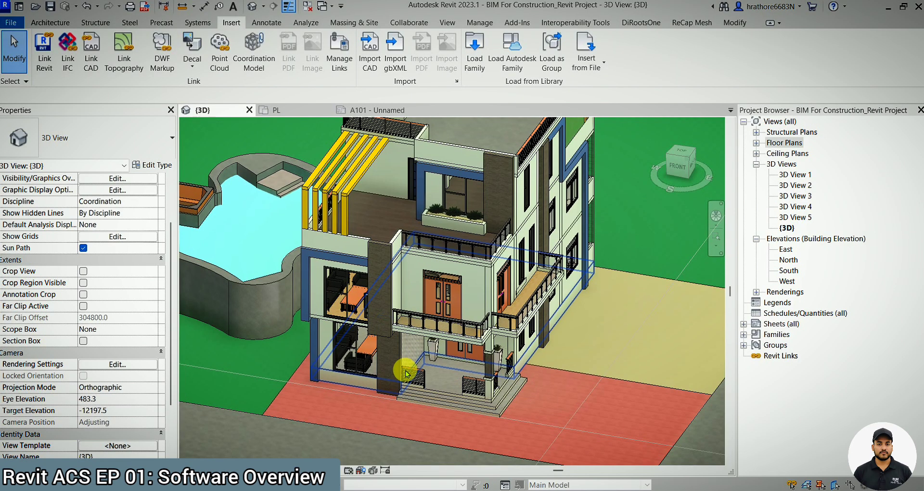
pyautogui.scroll(-2, 405, 373)
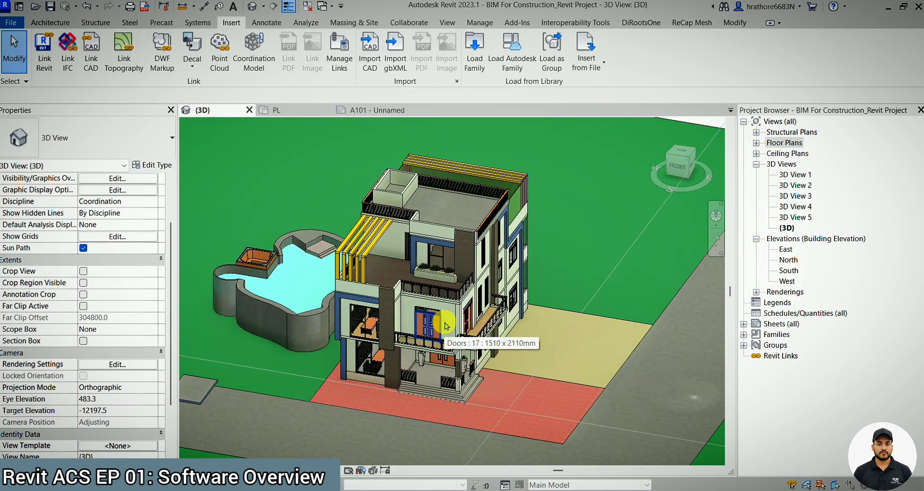
pyautogui.scroll(3, 481, 137)
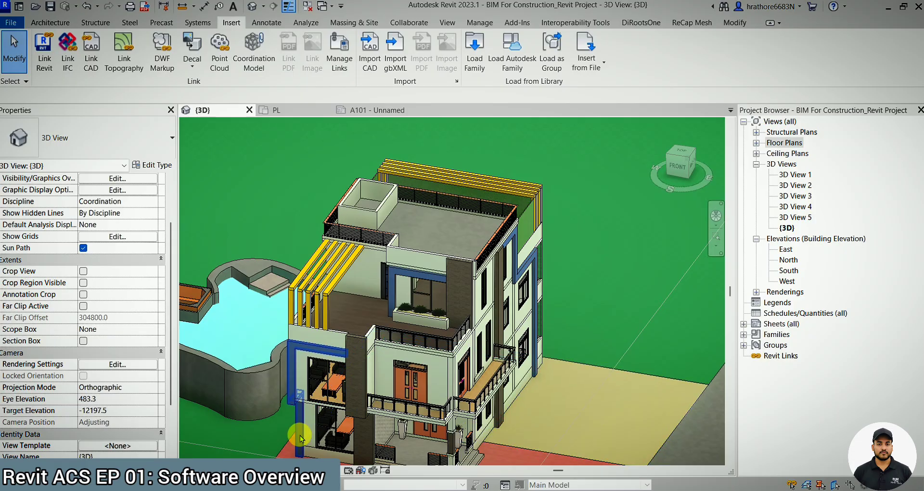
pyautogui.scroll(-2, 433, 217)
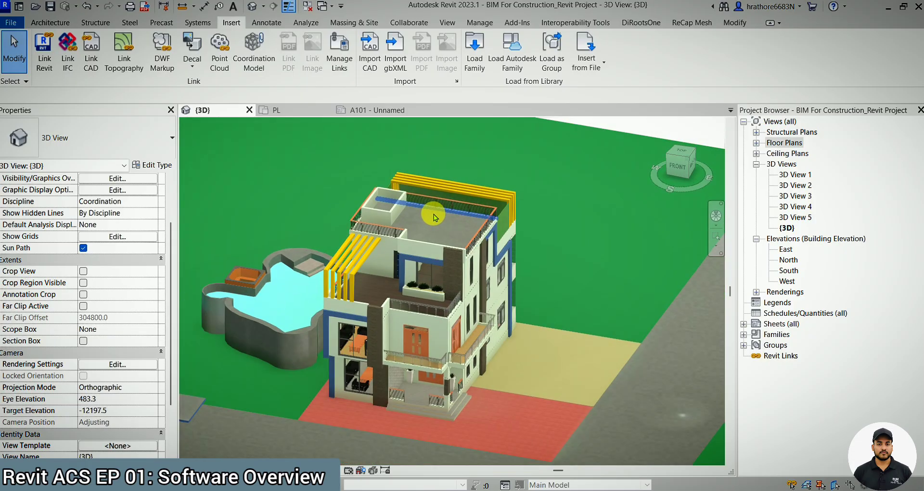
pyautogui.scroll(1, 433, 227)
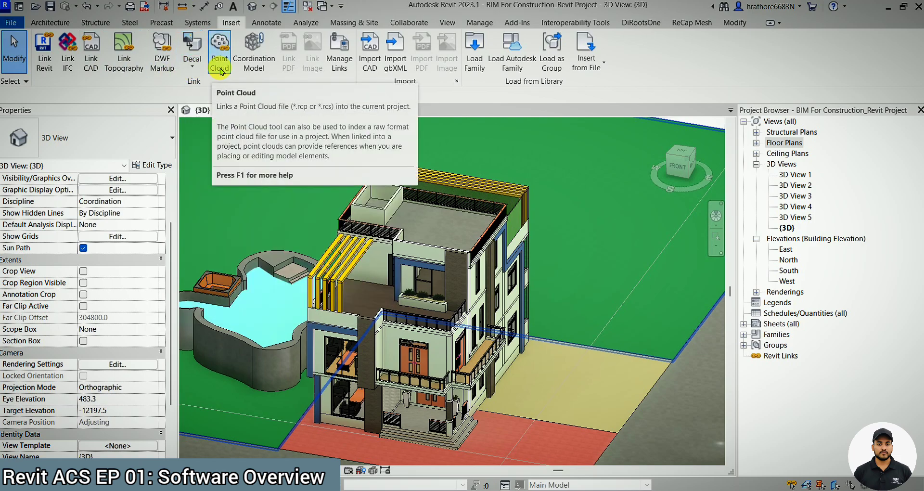
pyautogui.scroll(2, 335, 270)
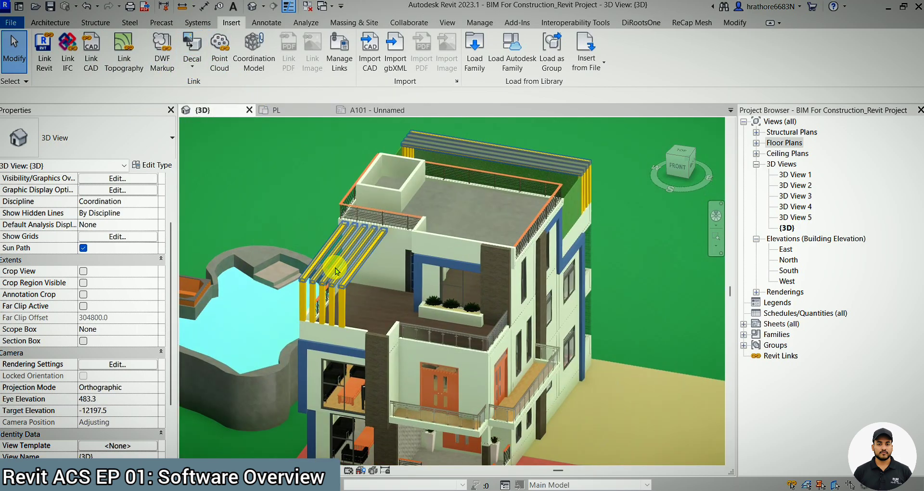
pyautogui.scroll(-2, 336, 236)
pyautogui.scroll(1, 461, 293)
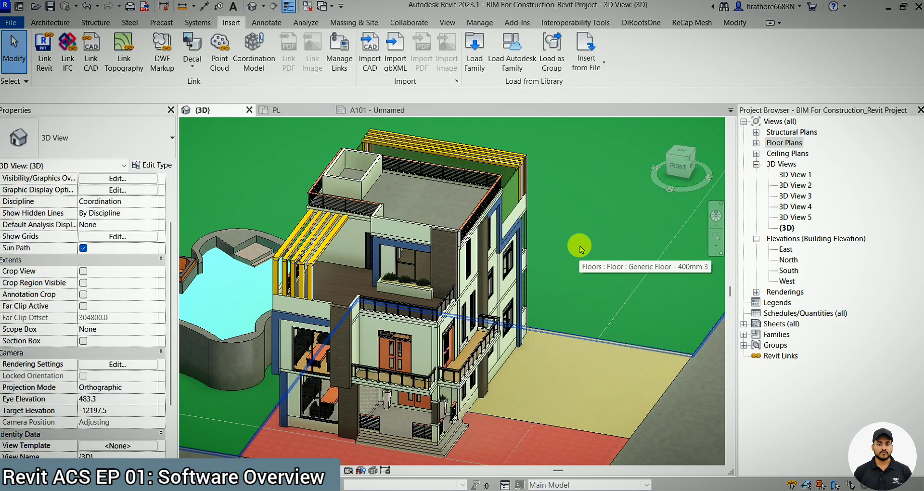
pyautogui.scroll(-1, 589, 219)
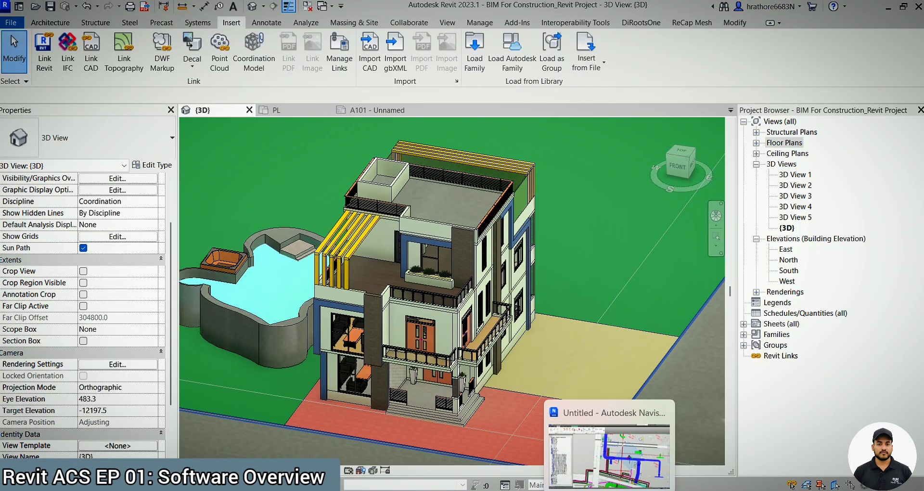
# Switch to Navisworks Manage, examine the coordinated model's ducts and pipework from above and in 3D, and return to Revit.
pyautogui.click(609, 489)
pyautogui.scroll(5, 482, 283)
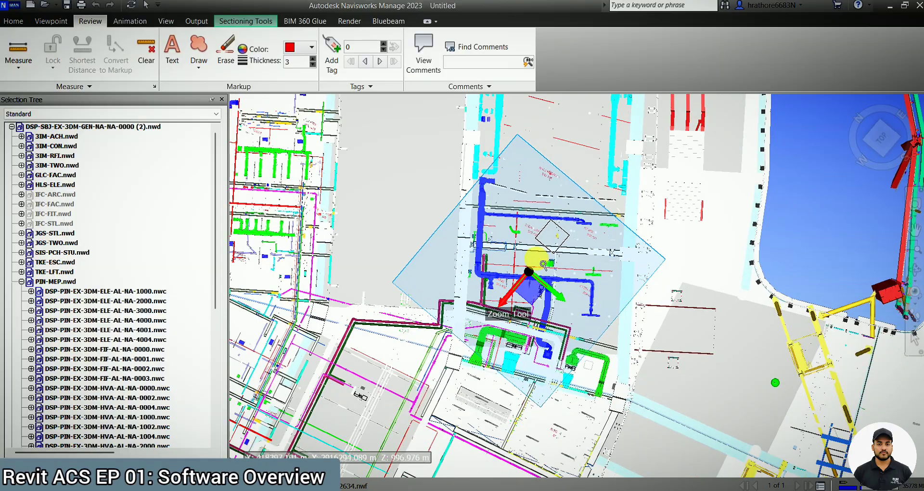
pyautogui.scroll(-5, 543, 264)
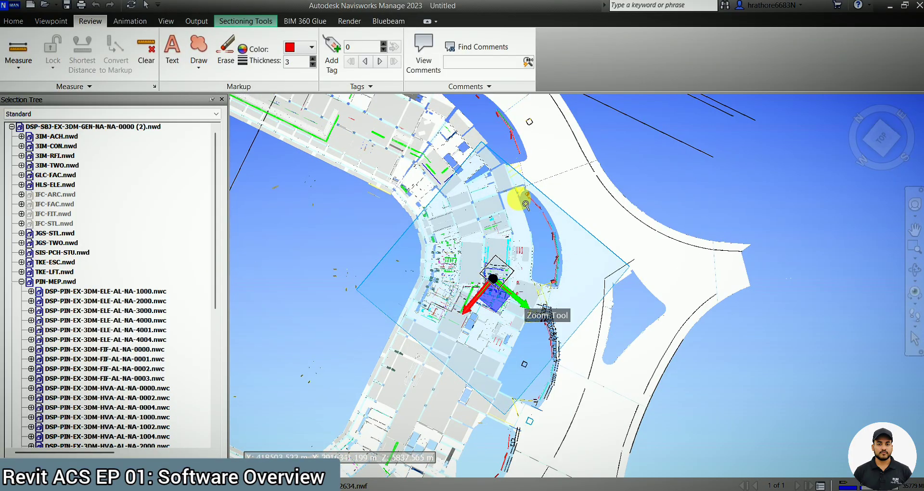
pyautogui.click(442, 287)
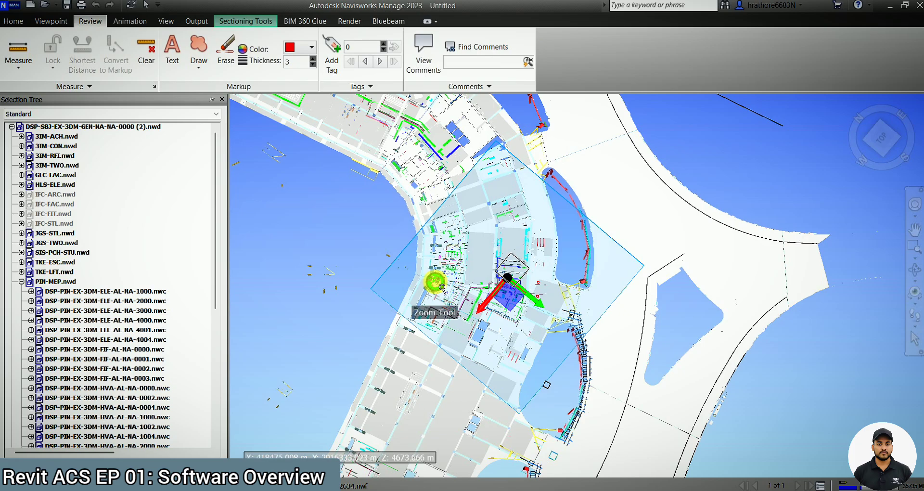
pyautogui.click(442, 287)
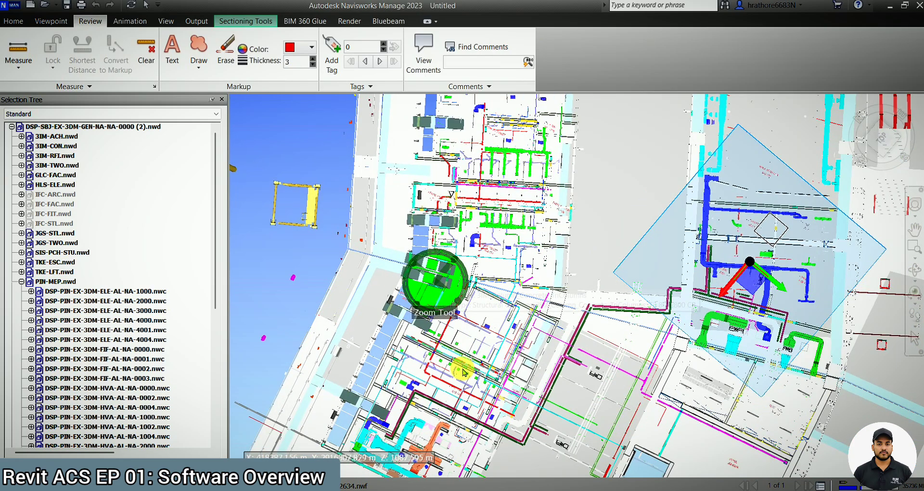
pyautogui.keyDown('shift'); pyautogui.moveTo(464, 354); pyautogui.dragTo(298, 348, button='middle'); pyautogui.keyUp('shift')
pyautogui.click(304, 355)
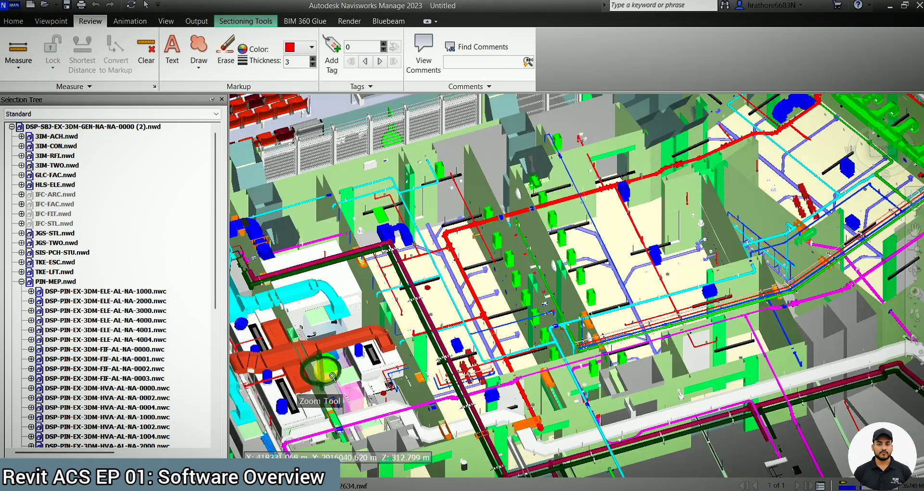
pyautogui.scroll(-2, 650, 220)
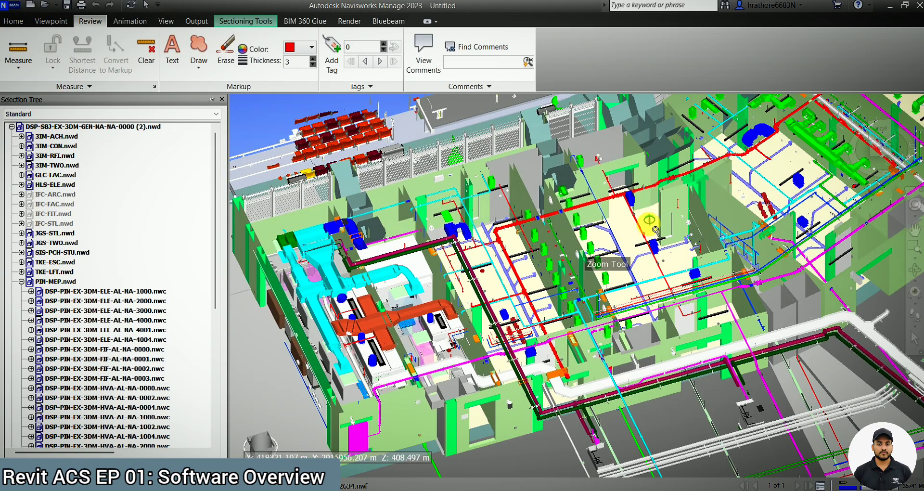
pyautogui.scroll(-2, 649, 275)
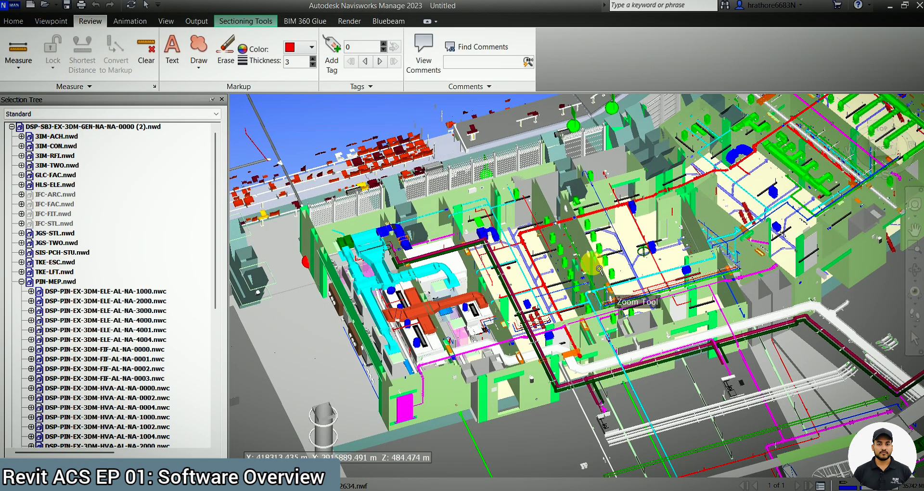
pyautogui.click(894, 9)
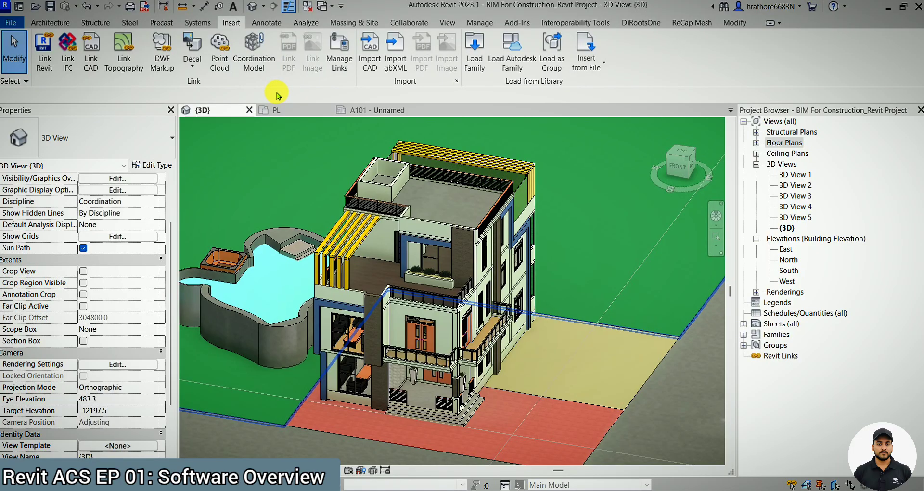
# Review the Annotate tools for dimensions, details, text and tags, and inspect the house model in the 3D view.
pyautogui.click(267, 23)
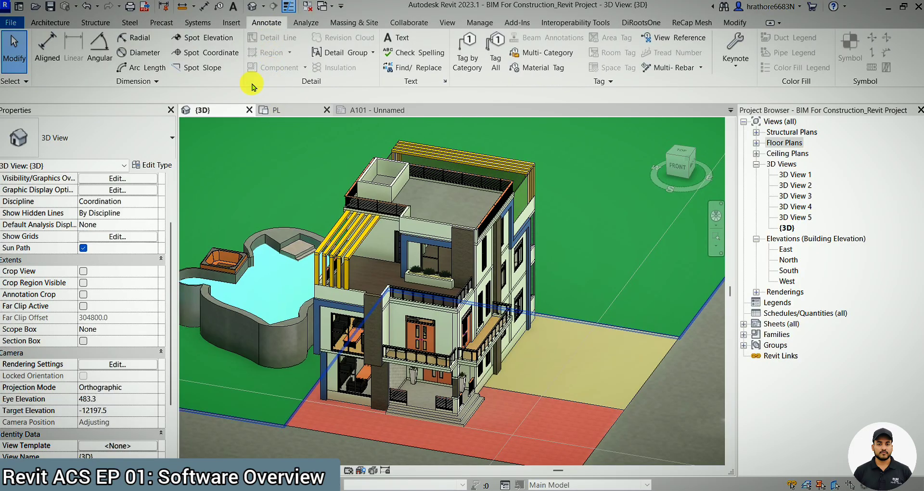
pyautogui.scroll(-1, 503, 236)
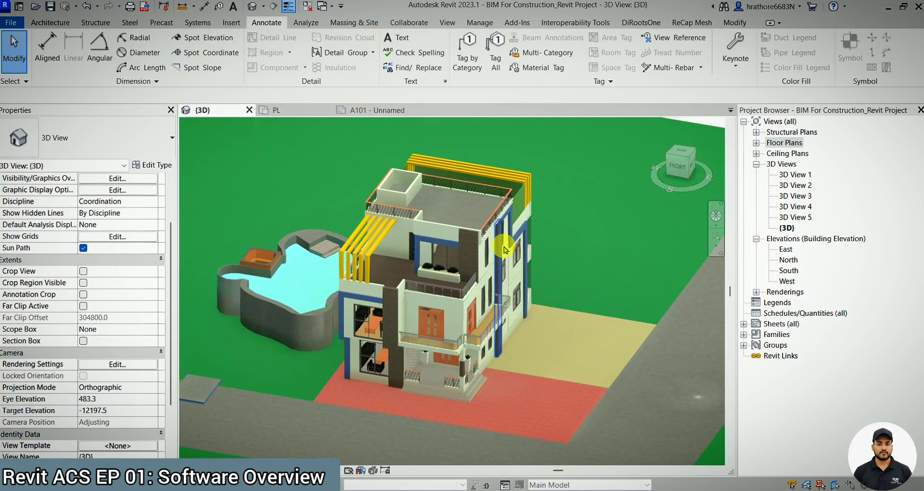
pyautogui.scroll(-1, 498, 279)
pyautogui.scroll(1, 498, 347)
pyautogui.scroll(1, 497, 347)
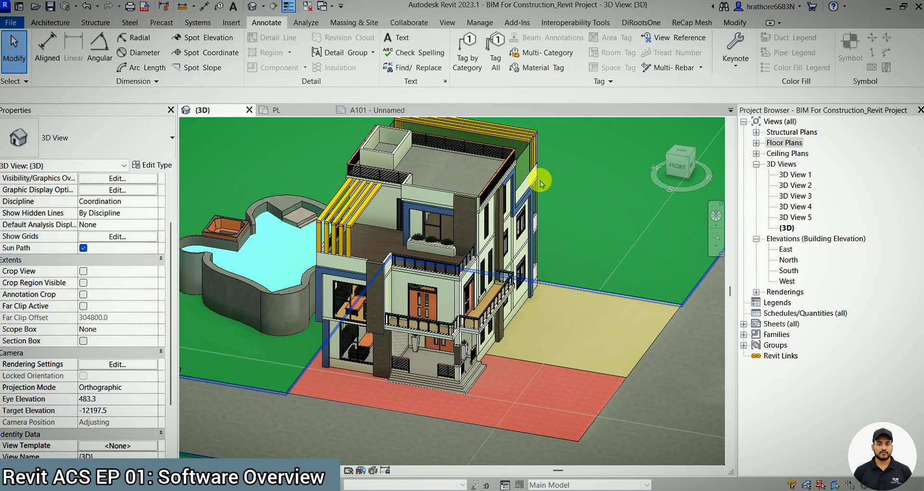
pyautogui.scroll(-2, 441, 188)
pyautogui.scroll(4, 443, 175)
pyautogui.scroll(-2, 484, 281)
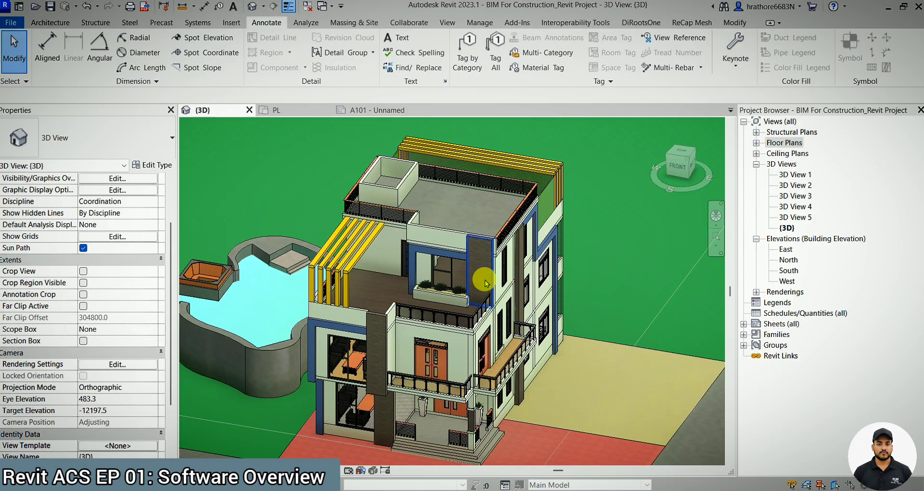
pyautogui.scroll(-1, 487, 283)
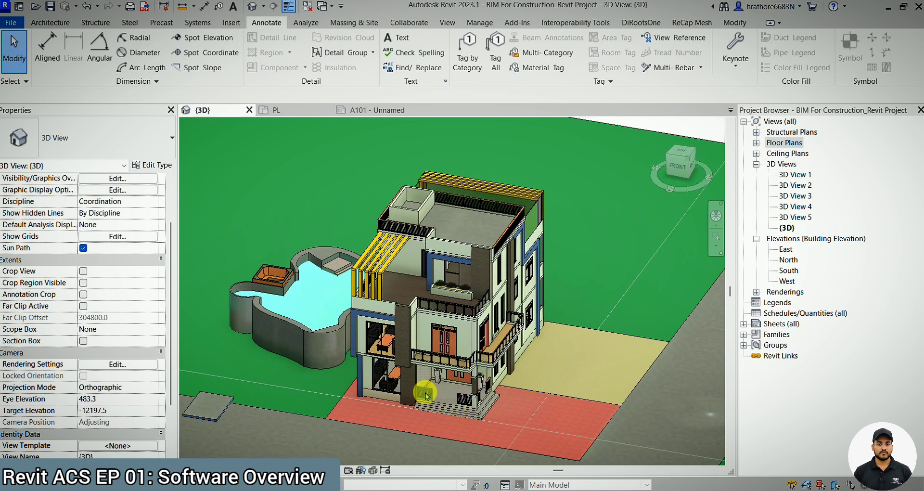
# Expand the floor plans in the project and open the PL floor plan close up on the house.
pyautogui.click(756, 143)
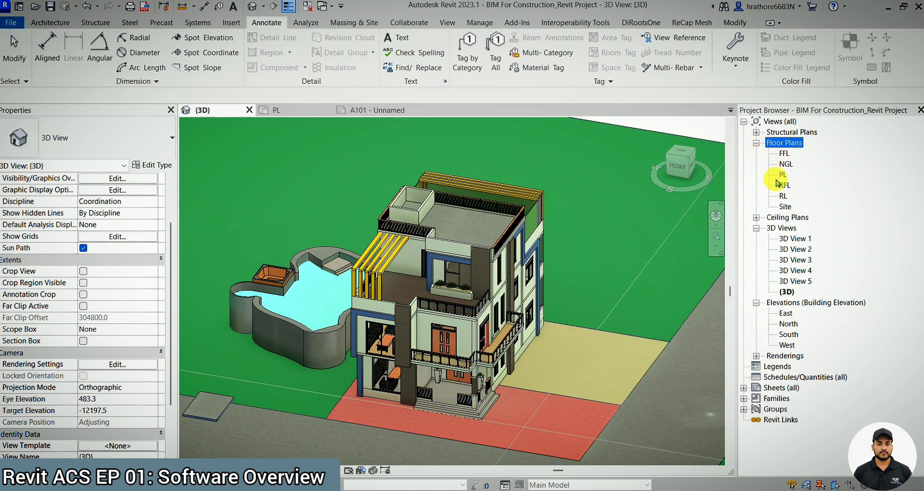
pyautogui.click(782, 175)
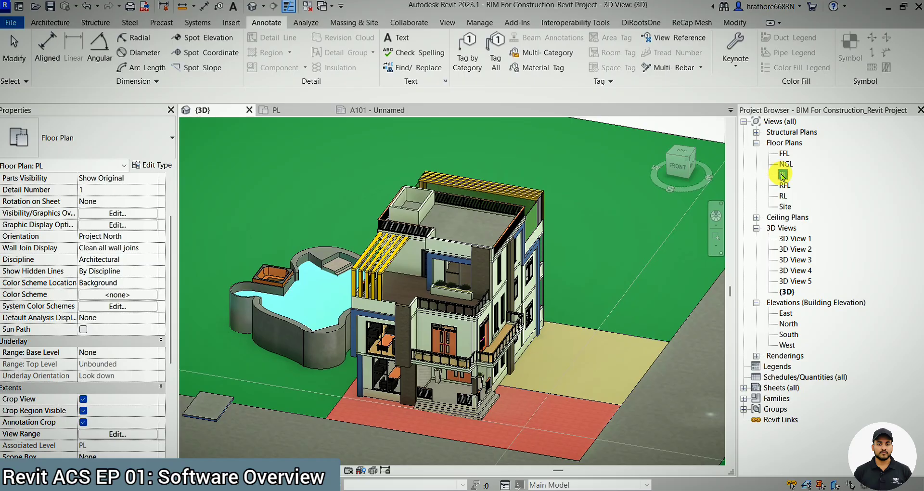
pyautogui.doubleClick(782, 175)
pyautogui.scroll(10, 354, 294)
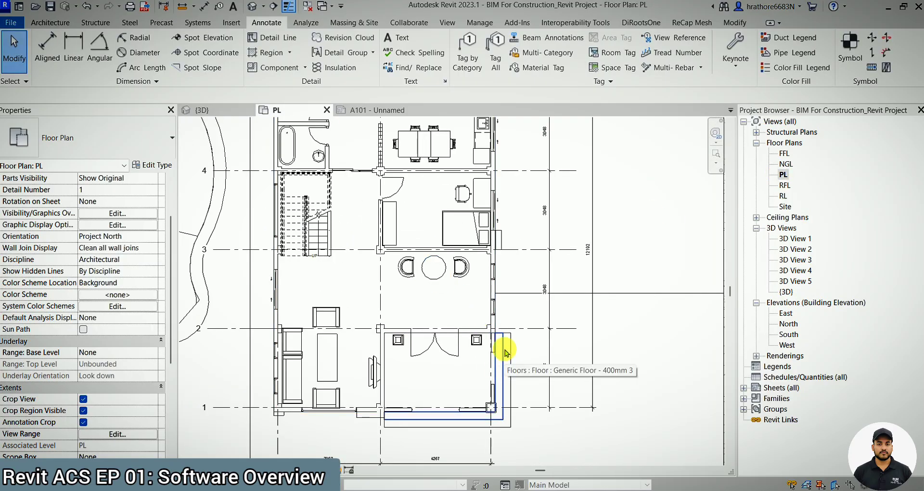
# Examine the rooms, doors, furniture, grids and dimensions on the PL floor plan, and return to the {3D} view.
pyautogui.scroll(-1, 471, 364)
pyautogui.scroll(2, 457, 353)
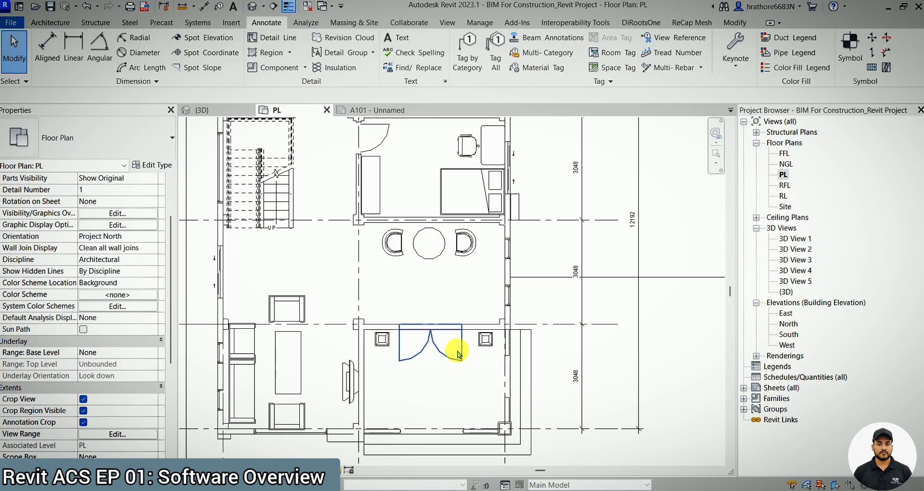
pyautogui.scroll(-2, 443, 383)
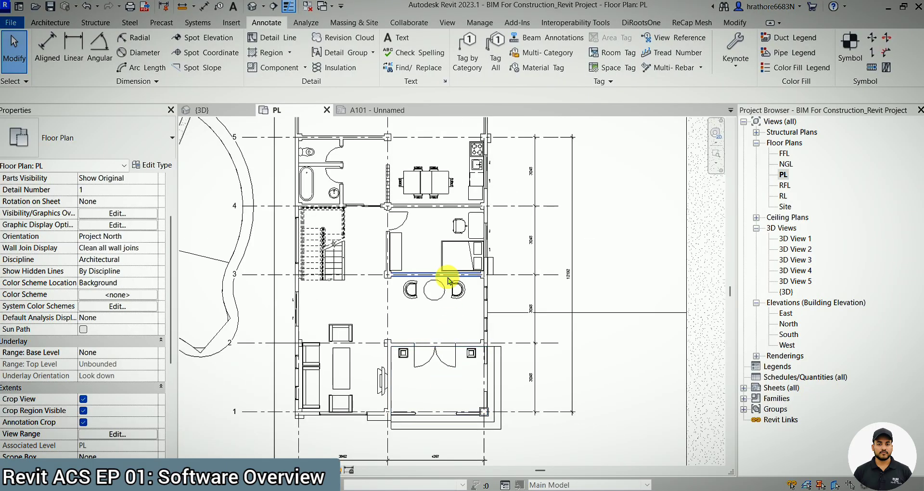
pyautogui.scroll(-1, 445, 349)
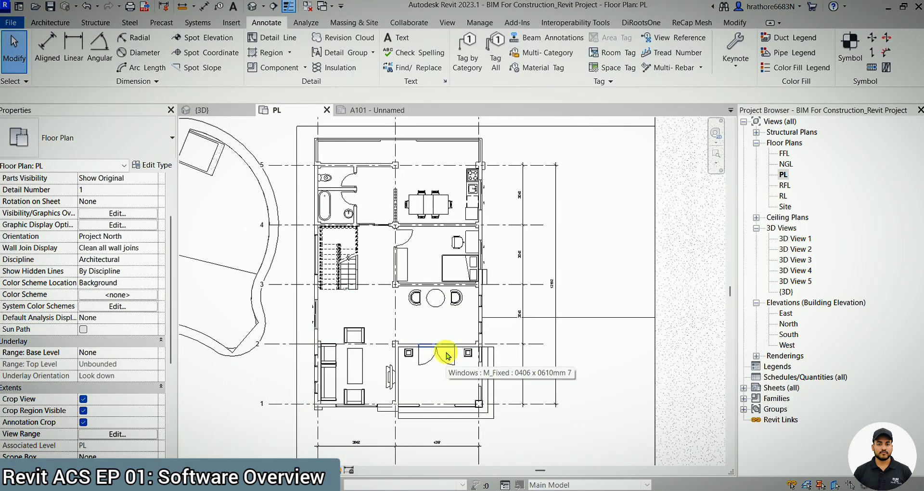
pyautogui.scroll(2, 447, 356)
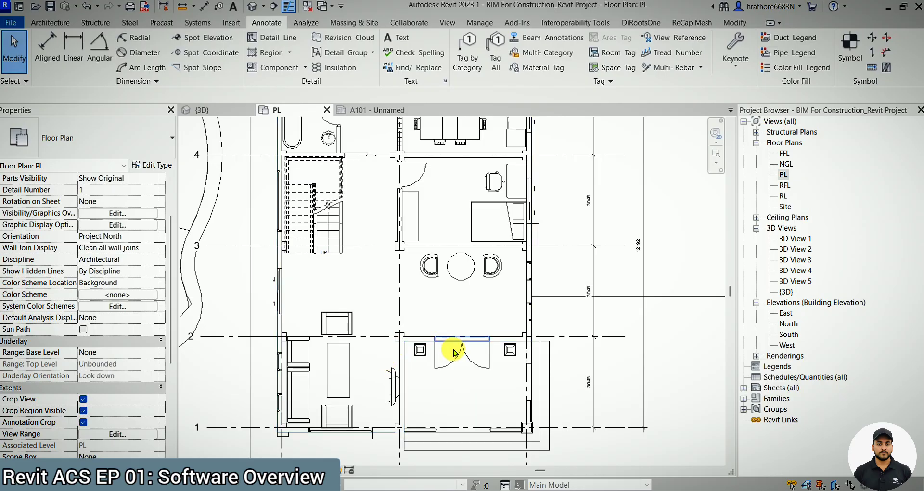
pyautogui.scroll(2, 454, 351)
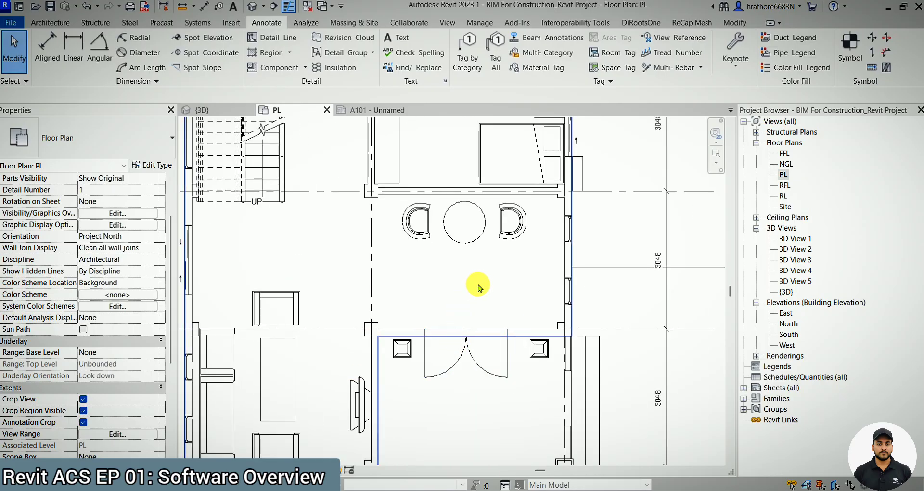
pyautogui.scroll(-3, 474, 284)
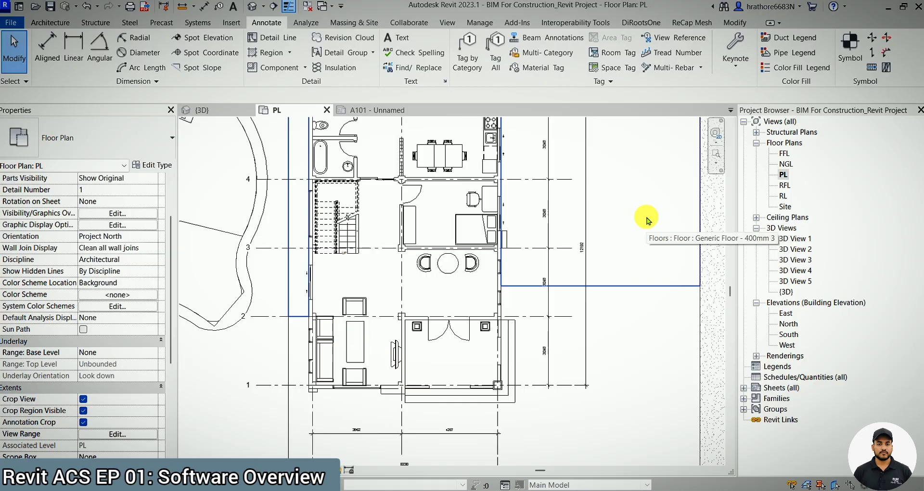
pyautogui.scroll(2, 455, 257)
pyautogui.scroll(-1, 459, 385)
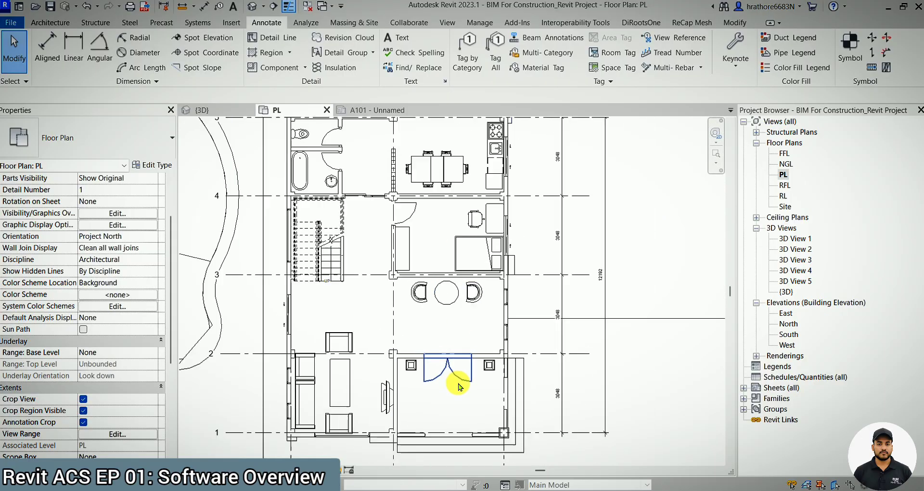
pyautogui.scroll(-1, 459, 386)
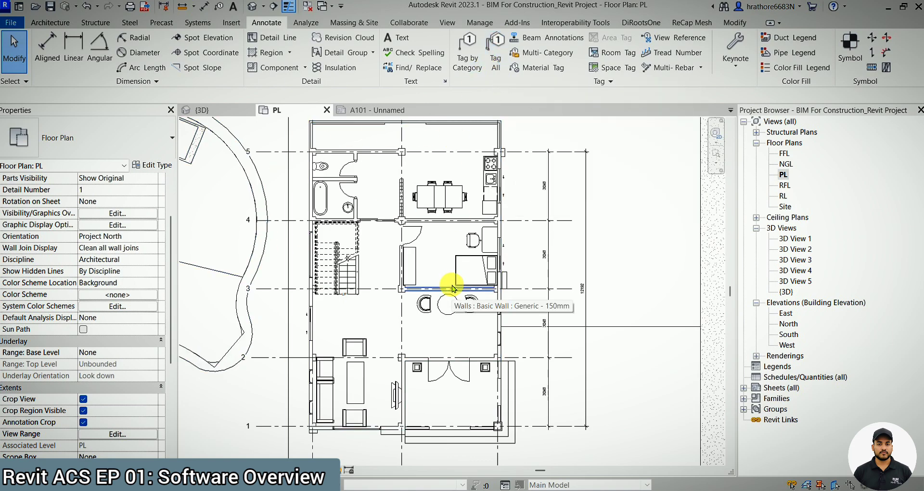
pyautogui.scroll(-5, 434, 269)
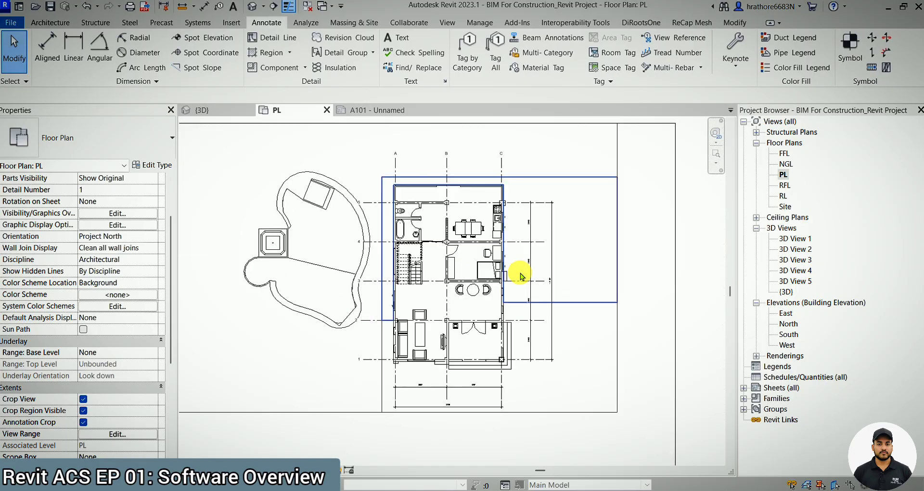
pyautogui.click(225, 110)
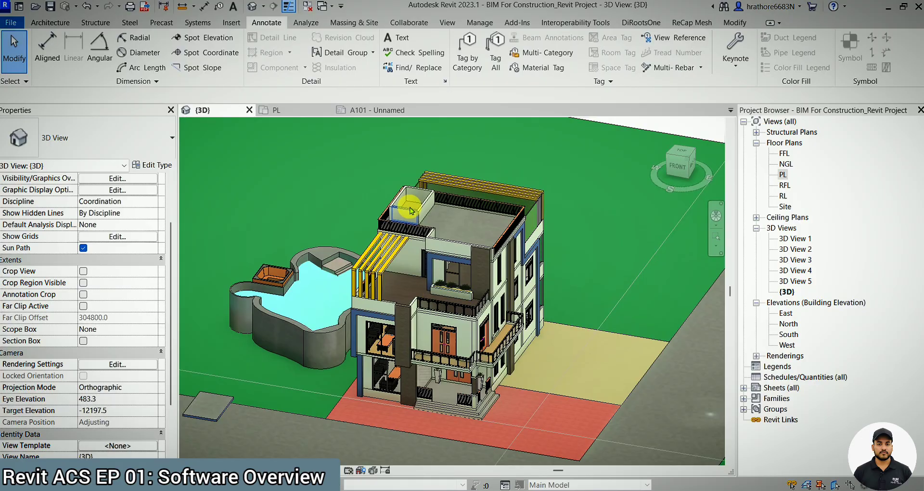
# Review the Analyze tools for structural analysis, spaces, reports, energy optimization and route analysis, and inspect the house in the 3D view.
pyautogui.click(306, 23)
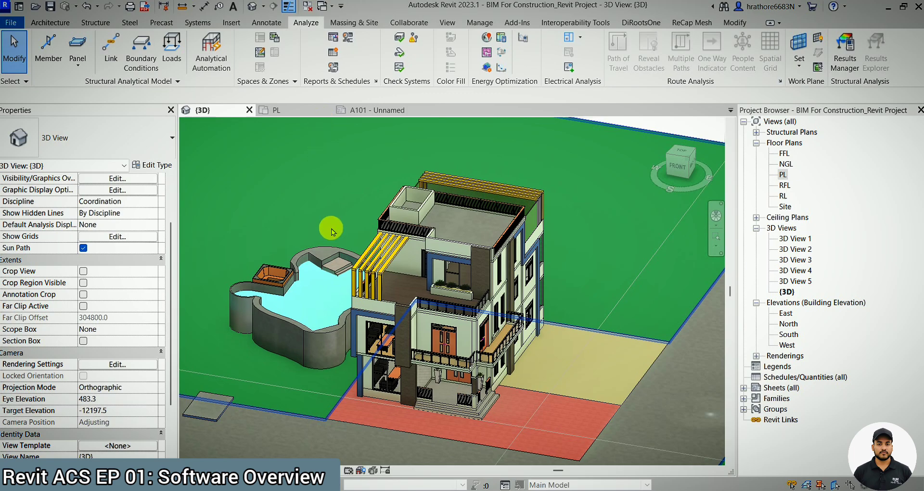
pyautogui.scroll(-2, 376, 337)
pyautogui.scroll(2, 422, 296)
pyautogui.scroll(1, 423, 297)
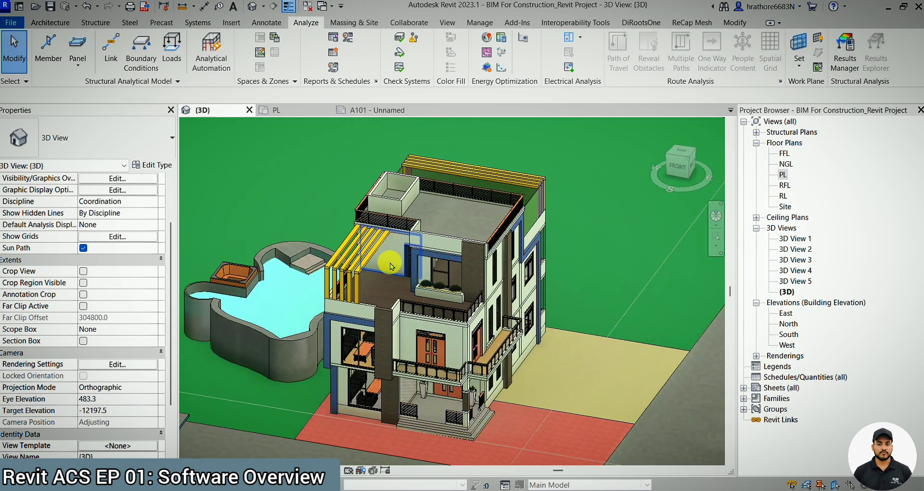
# Review the Massing & Site tools for conceptual mass and site modelling, and inspect the green Generic Floor - 400mm 3 ground around the house.
pyautogui.click(338, 23)
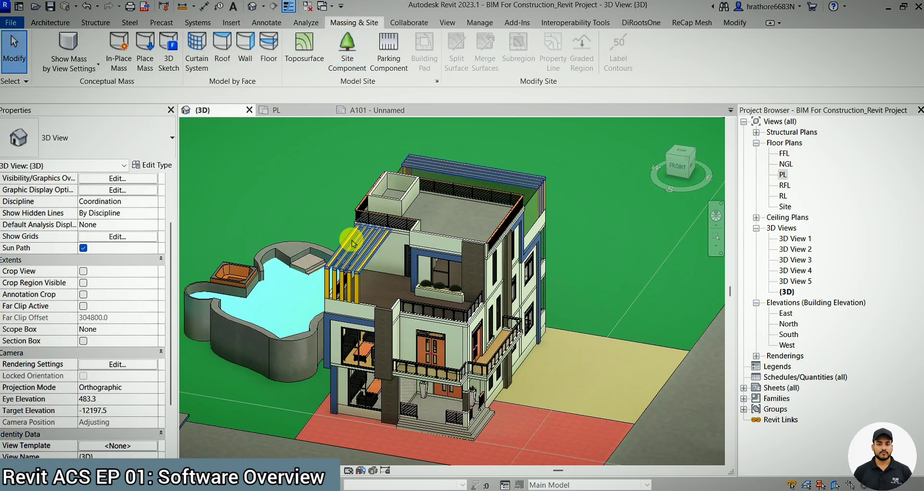
pyautogui.scroll(-5, 428, 232)
pyautogui.scroll(2, 484, 386)
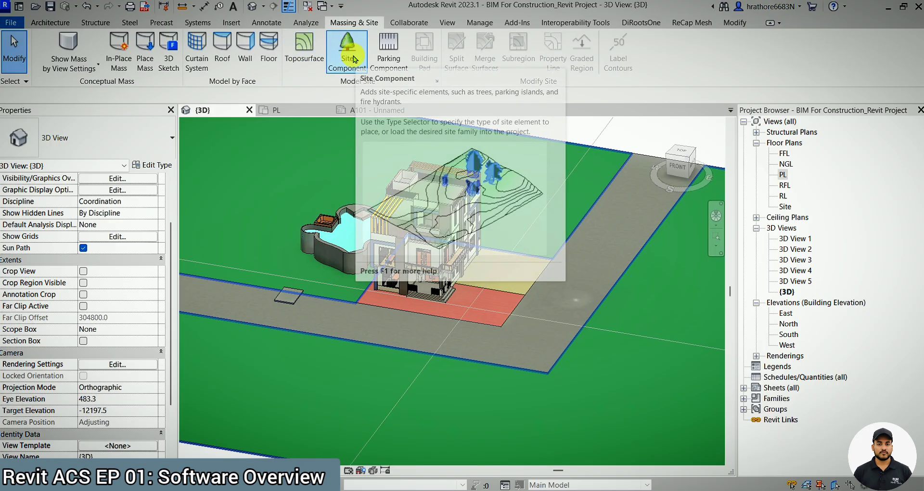
pyautogui.scroll(-2, 544, 251)
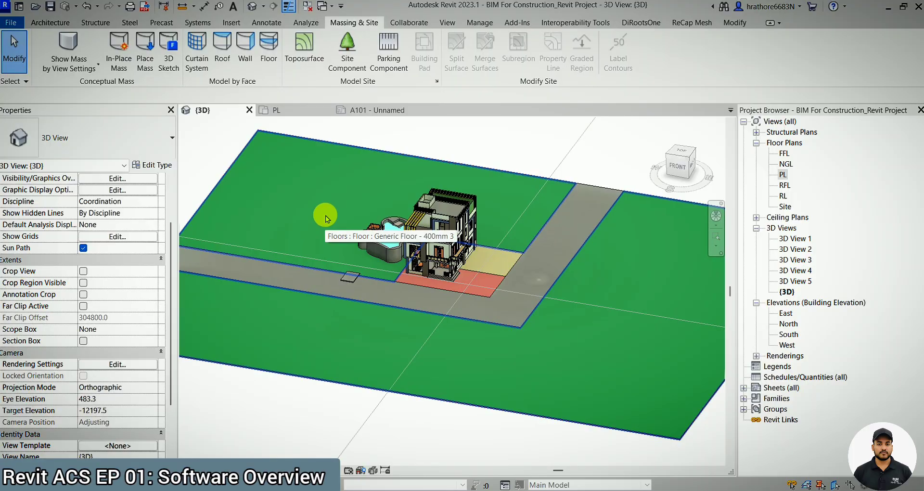
pyautogui.click(329, 335)
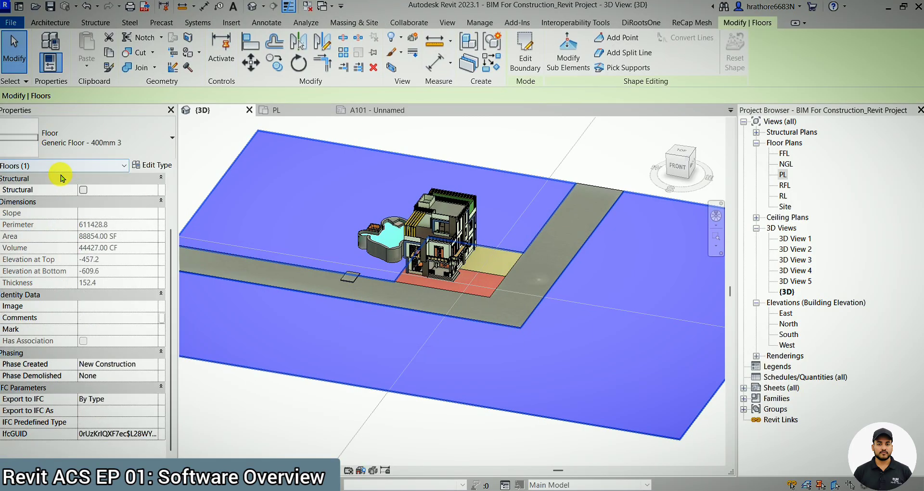
pyautogui.click(324, 418)
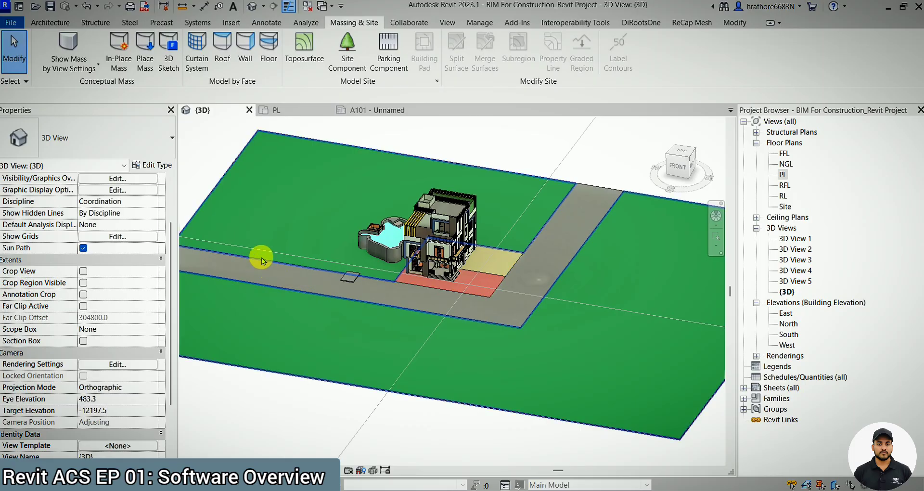
# Review the Collaborate tools for worksets, synchronization, model management and coordination, and inspect the house and its site in the 3D view.
pyautogui.click(410, 23)
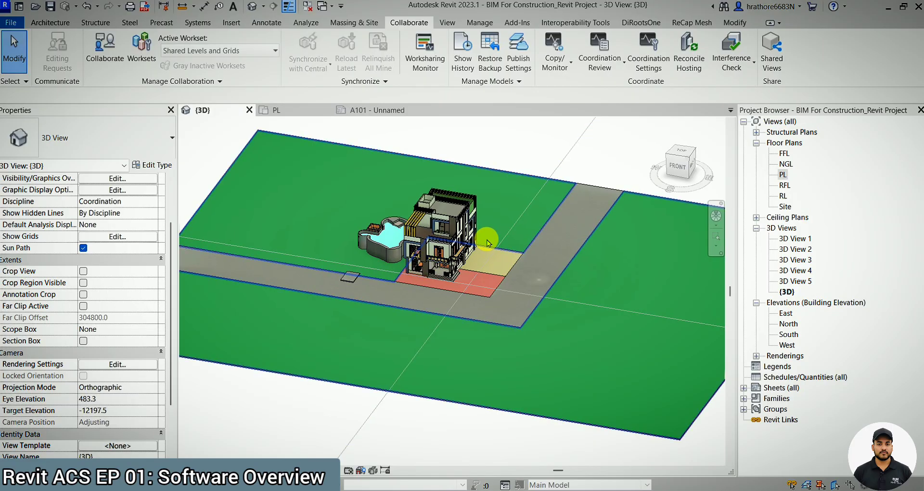
pyautogui.moveTo(636, 490)
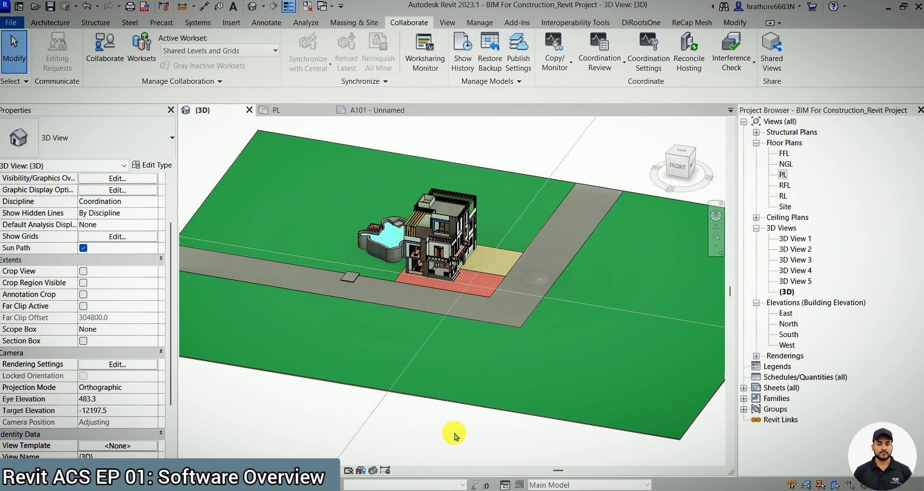
pyautogui.scroll(-1, 407, 338)
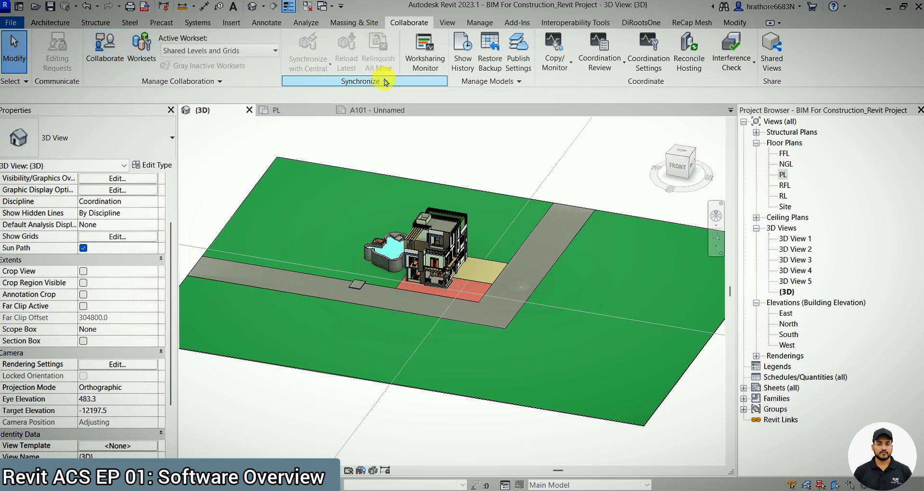
pyautogui.scroll(3, 513, 181)
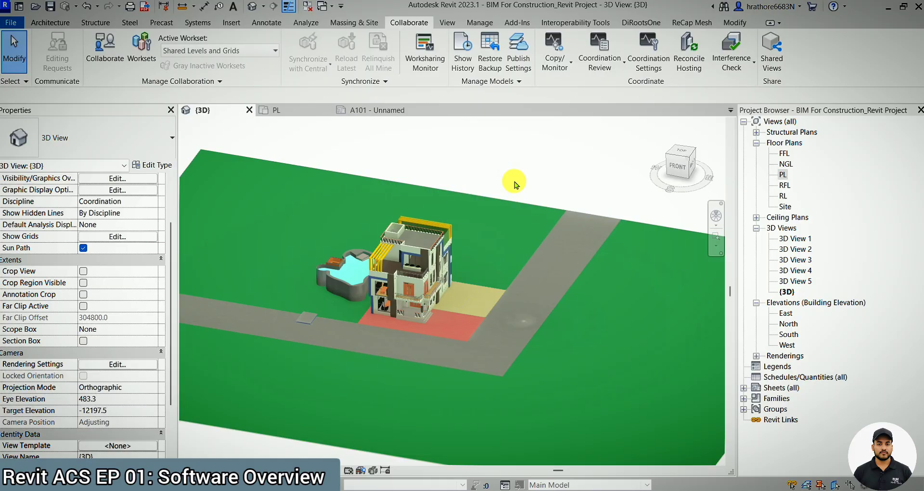
pyautogui.scroll(4, 421, 253)
pyautogui.scroll(-3, 420, 254)
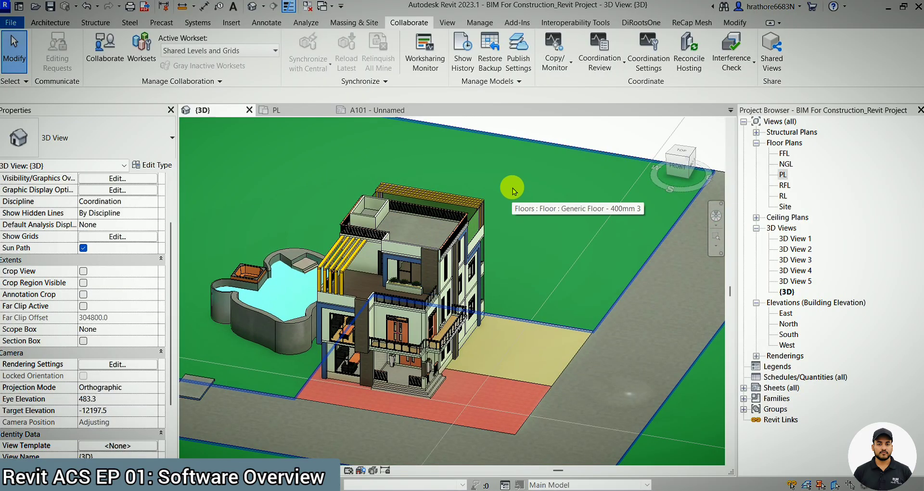
pyautogui.scroll(-1, 513, 190)
pyautogui.scroll(5, 424, 333)
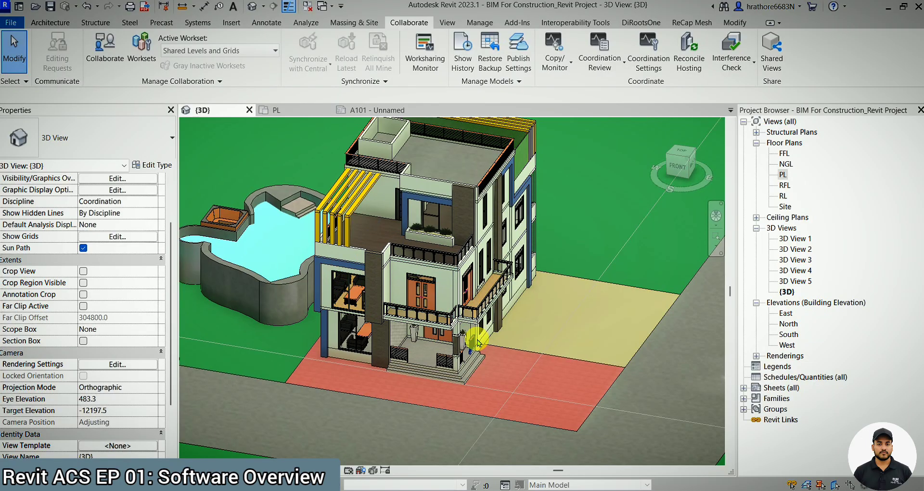
pyautogui.scroll(2, 477, 343)
pyautogui.scroll(-3, 442, 343)
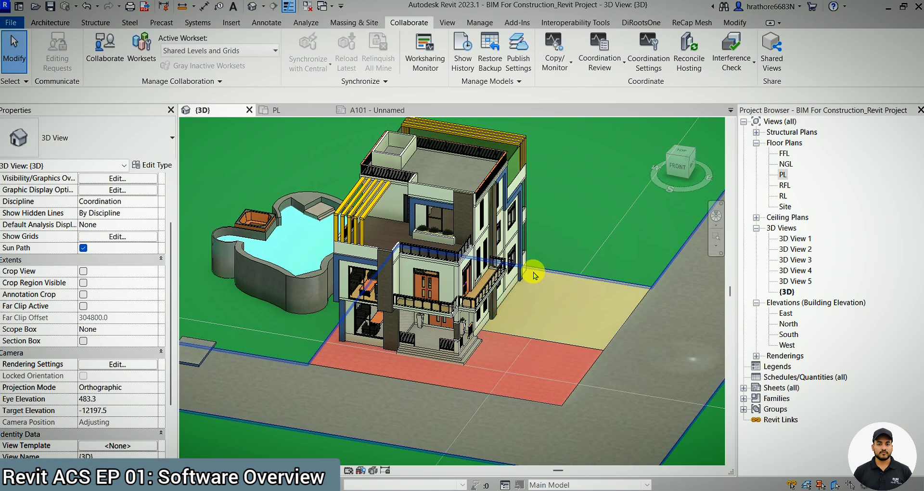
pyautogui.scroll(-3, 533, 270)
pyautogui.scroll(5, 507, 185)
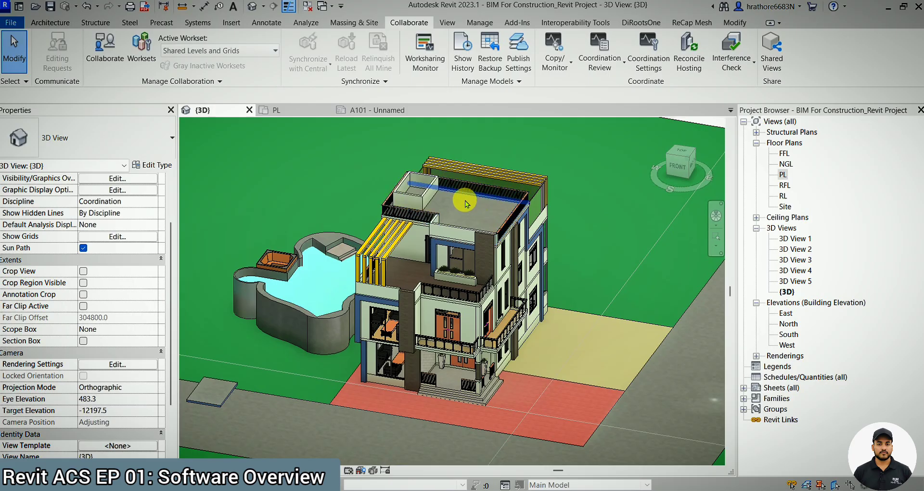
pyautogui.scroll(-3, 465, 198)
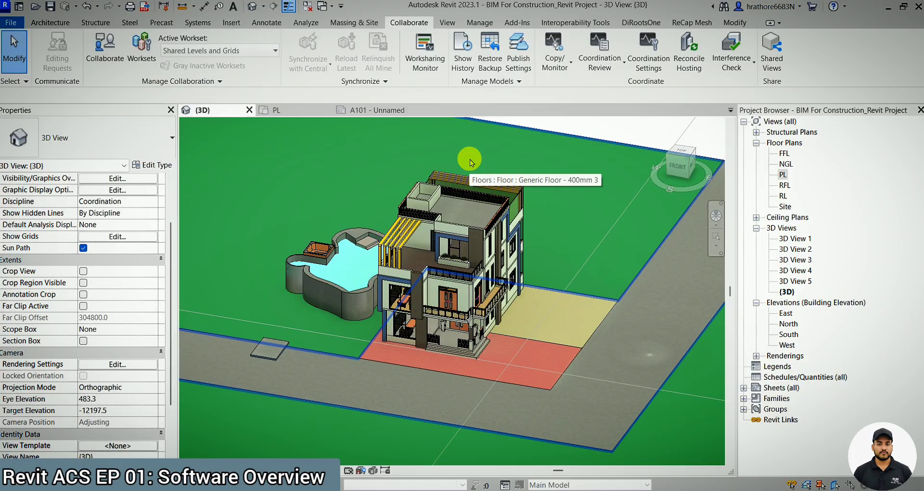
pyautogui.scroll(3, 470, 159)
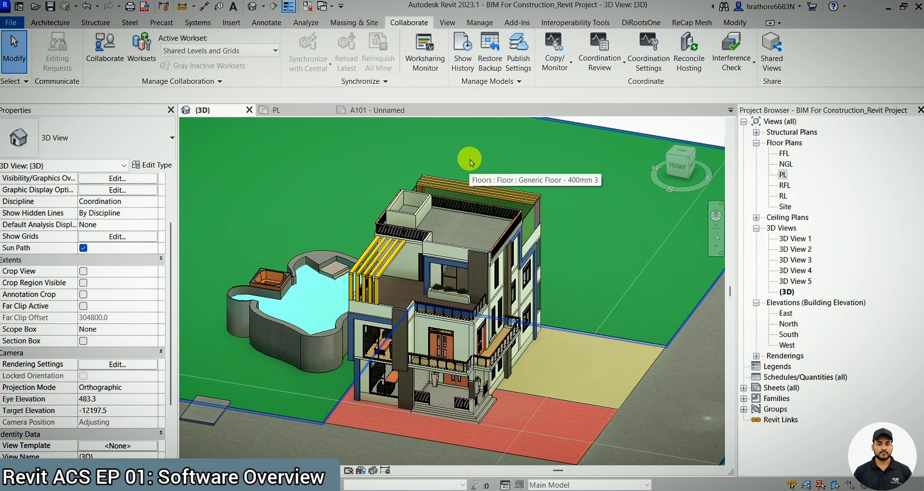
pyautogui.scroll(-4, 419, 206)
pyautogui.scroll(3, 421, 214)
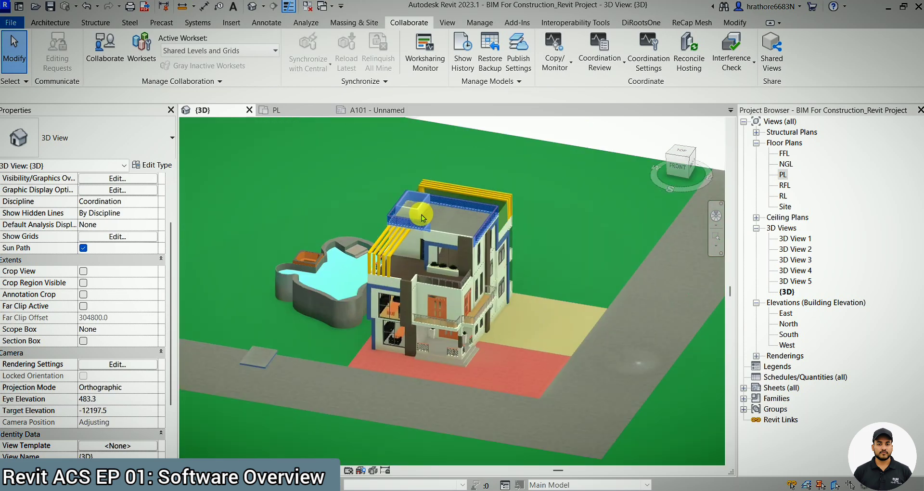
pyautogui.scroll(-2, 422, 217)
pyautogui.scroll(1, 422, 218)
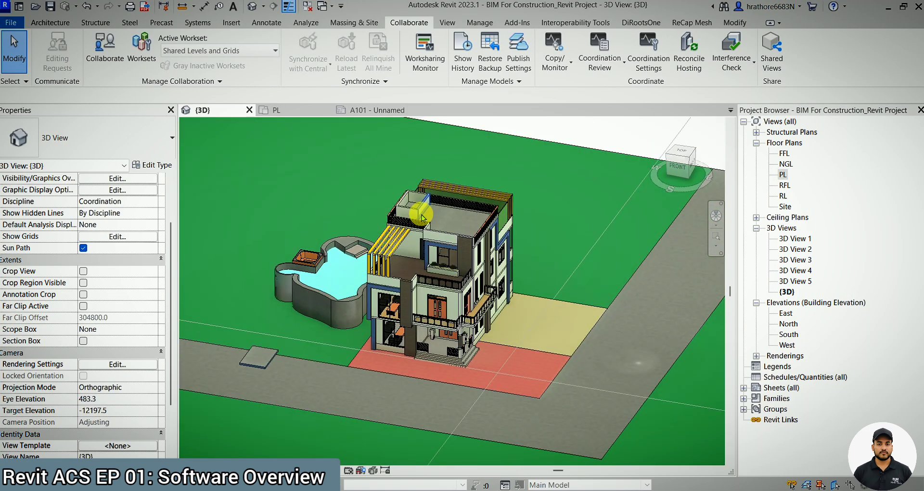
# Review the View tools, and examine the model categories in the {3D} view's Visibility/Graphic Overrides before closing them.
pyautogui.click(449, 23)
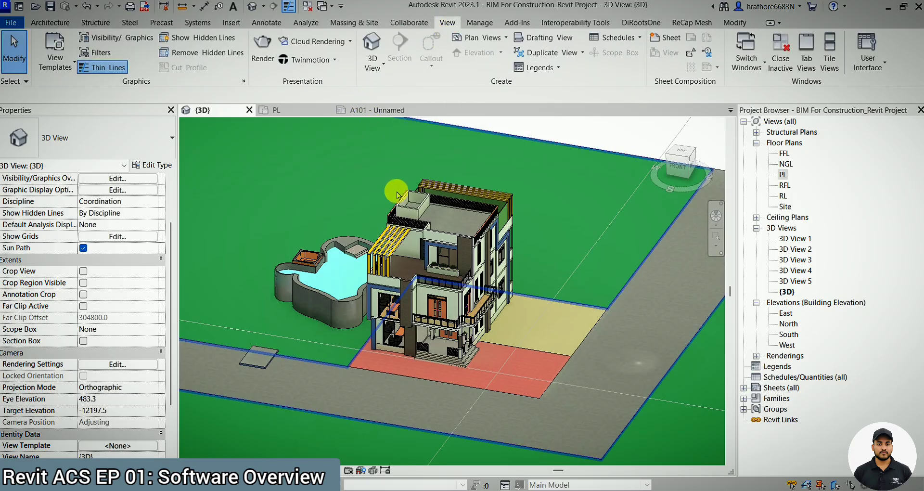
pyautogui.scroll(-1, 402, 225)
pyautogui.scroll(-1, 403, 224)
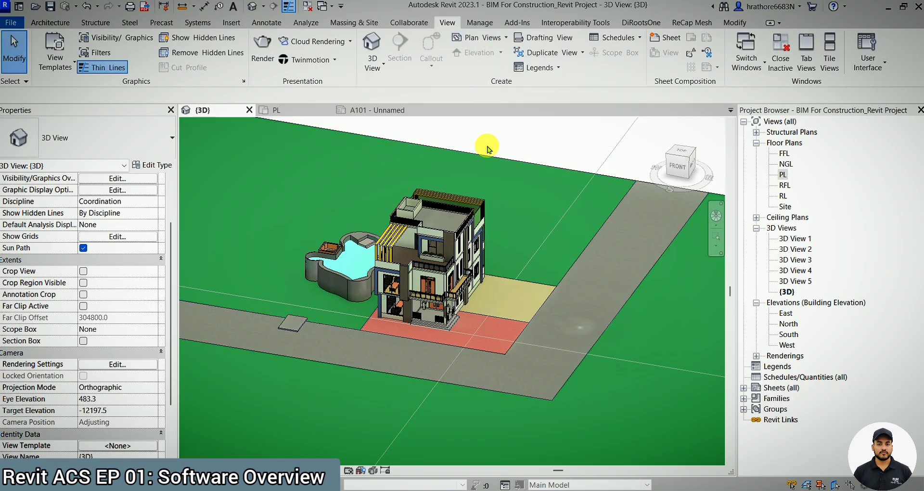
pyautogui.press('v')
pyautogui.press('g')
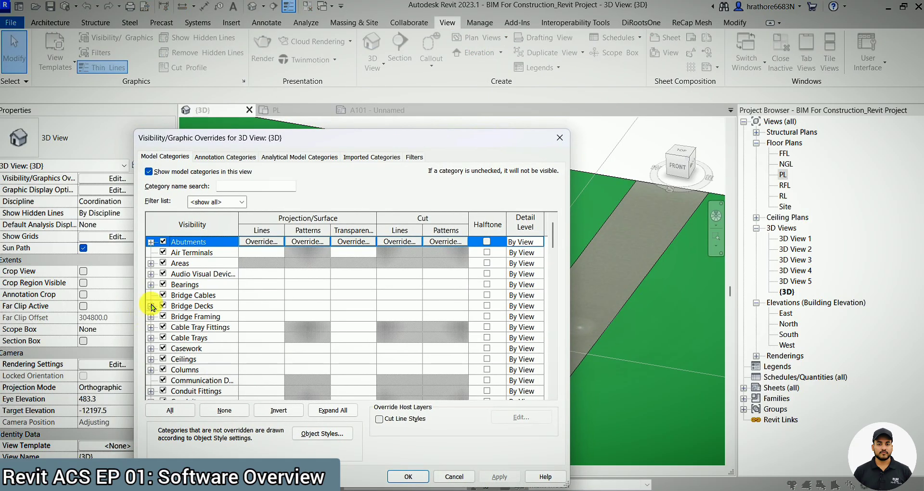
pyautogui.click(560, 137)
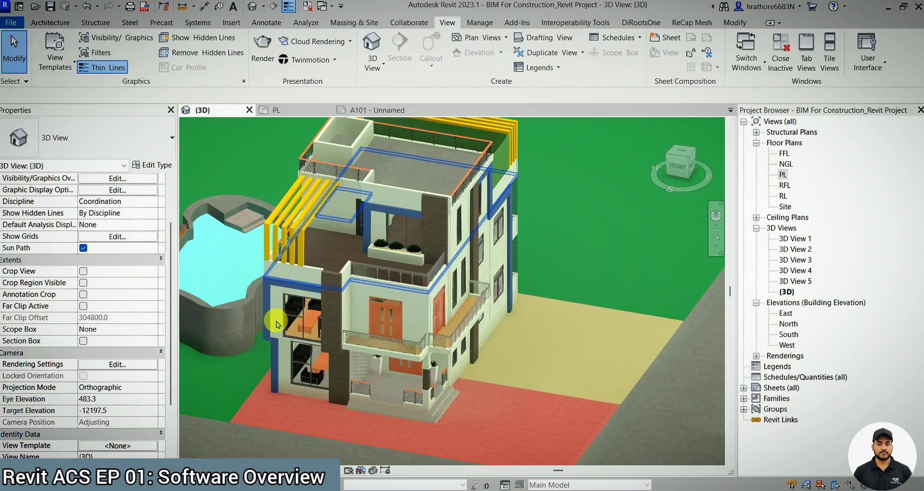
# Select the coffee table visible through the upper-floor window of the house and inspect it with its surroundings.
pyautogui.scroll(5, 276, 324)
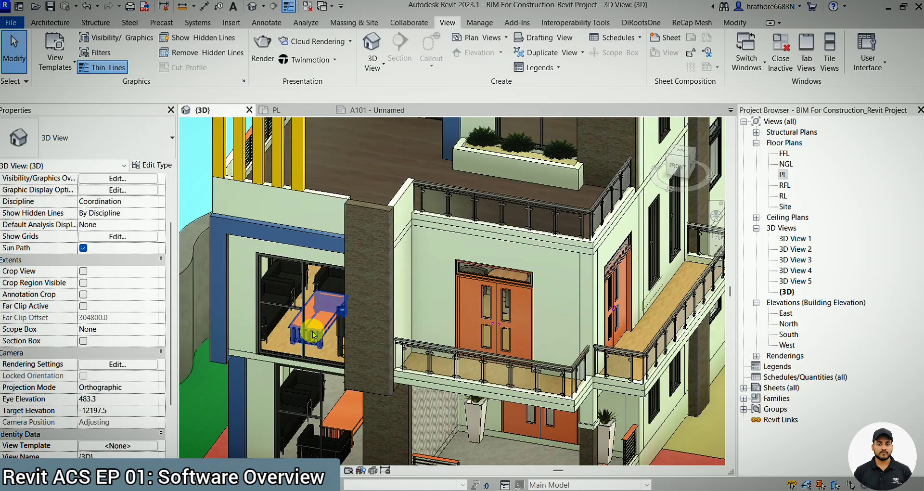
pyautogui.click(314, 335)
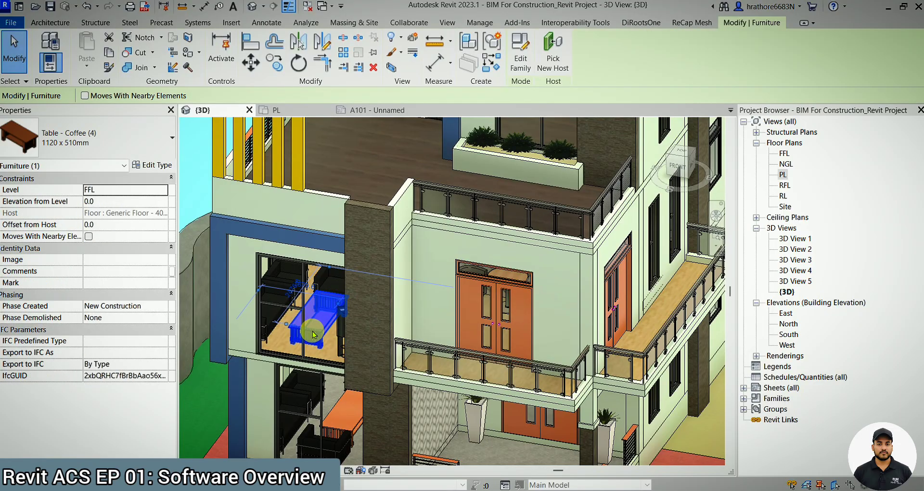
pyautogui.scroll(-3, 361, 247)
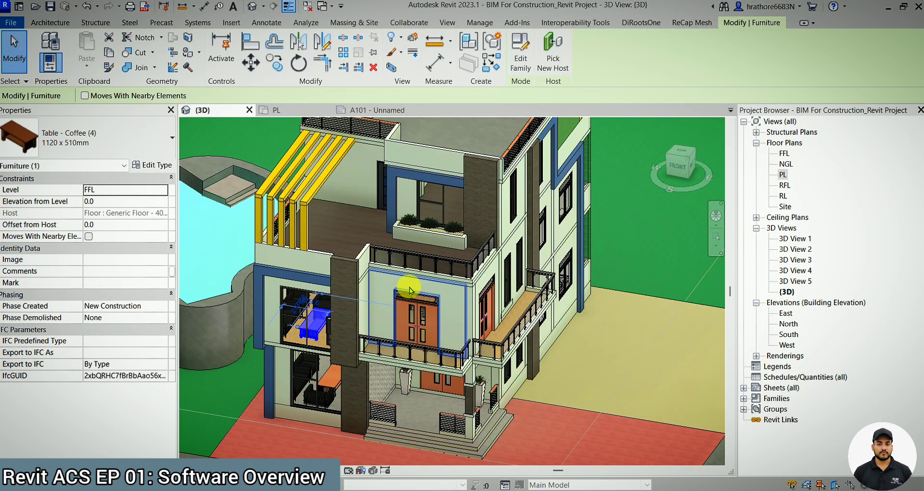
# Hide the Walls category in the {3D} view through Visibility/Graphic Overrides, and undo that change.
pyautogui.press('v')
pyautogui.press('g')
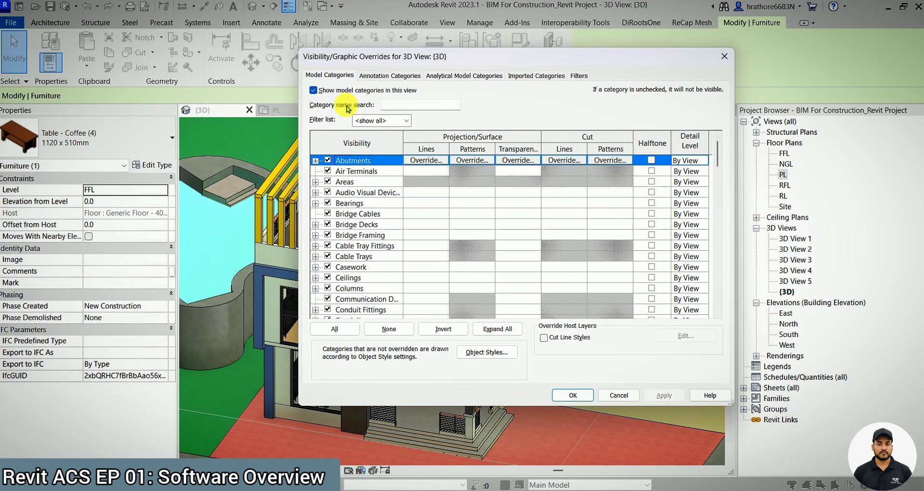
pyautogui.click(371, 236)
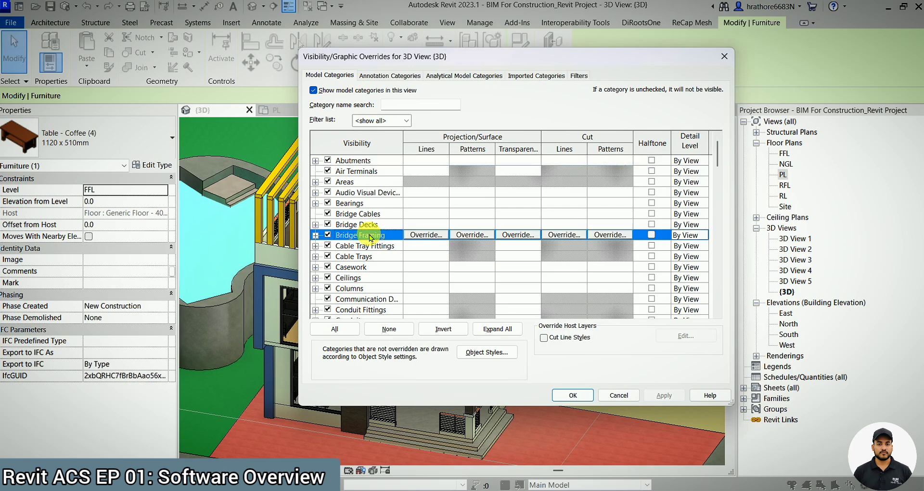
pyautogui.press('w')
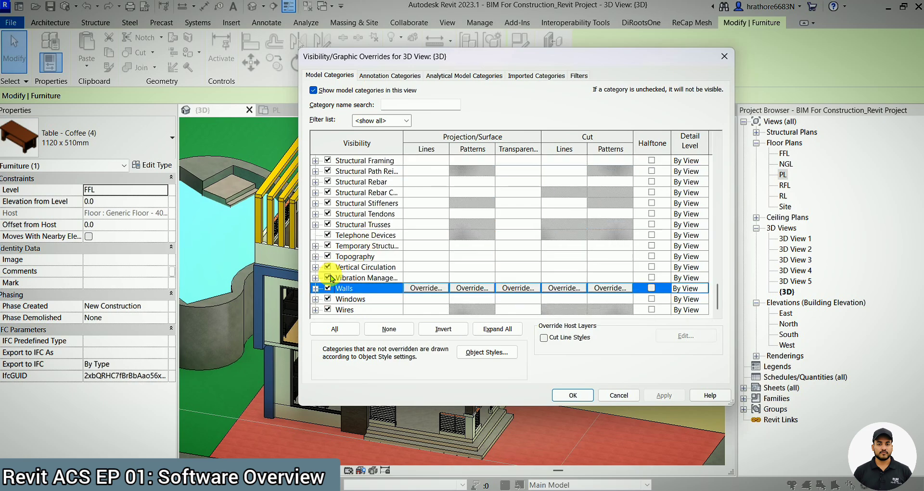
pyautogui.click(567, 397)
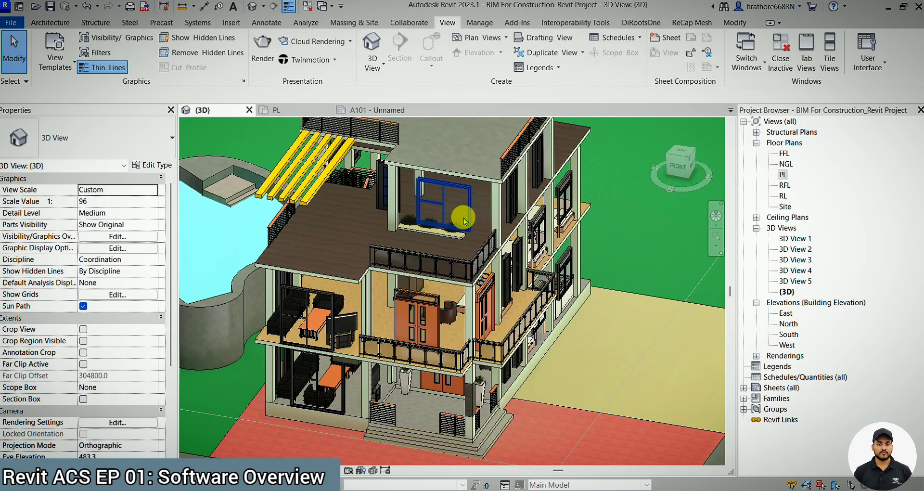
pyautogui.hotkey('ctrl', 'z')
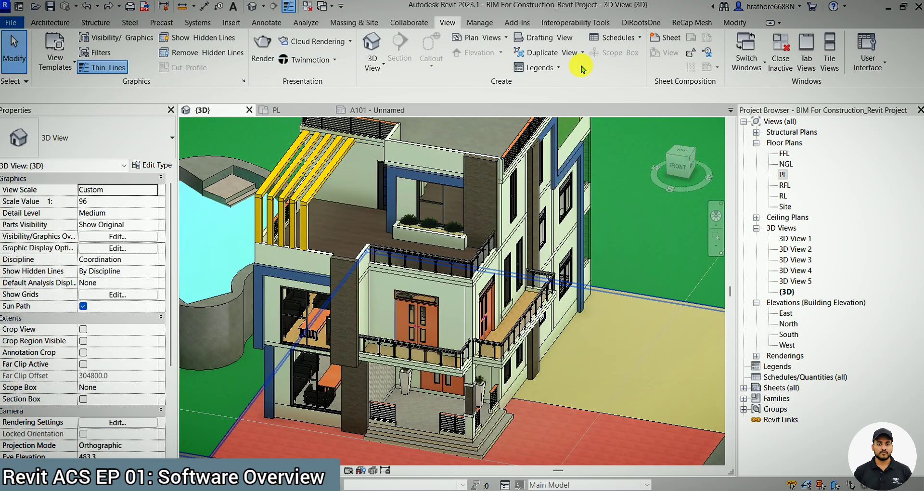
pyautogui.scroll(-1, 570, 257)
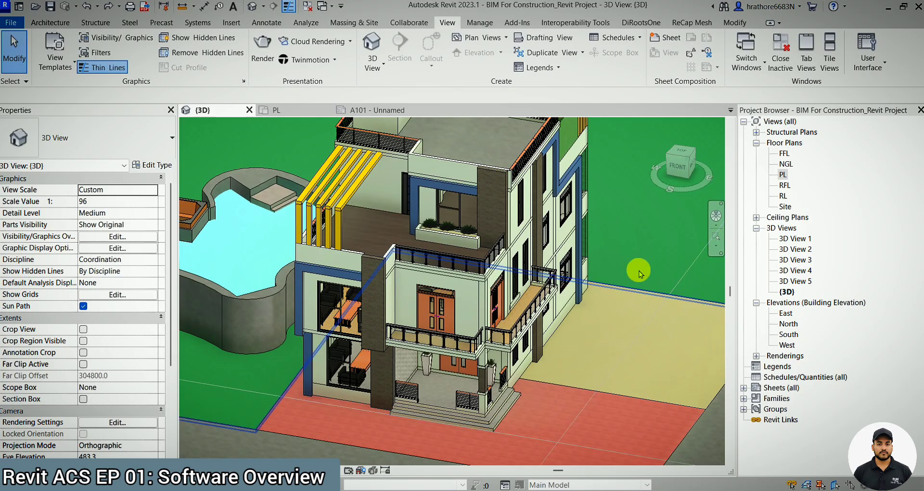
# Review the Manage tools for materials, additional settings, project location, design options, links, phases and Dynamo.
pyautogui.click(487, 23)
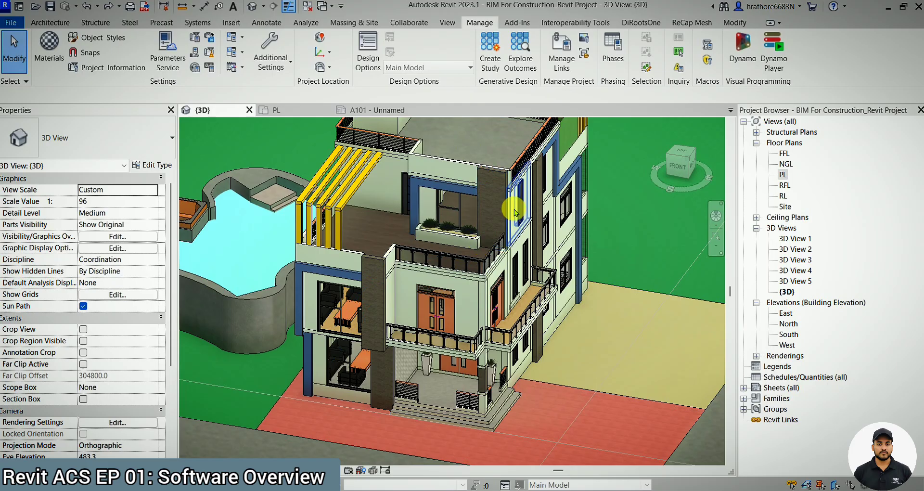
pyautogui.scroll(-1, 568, 154)
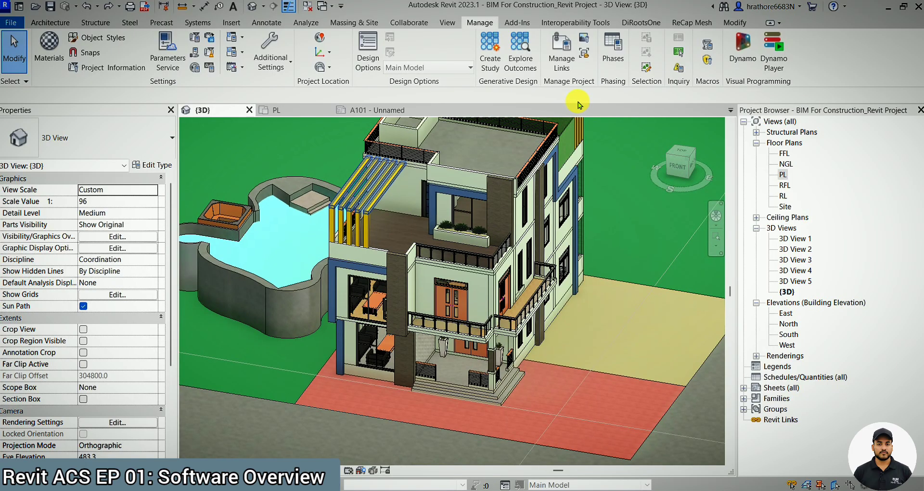
pyautogui.click(285, 72)
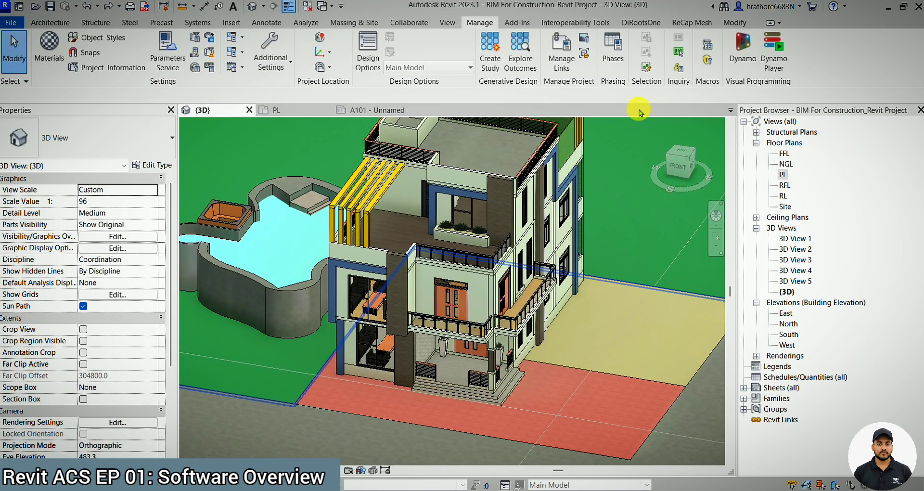
# Review the Modify tools for geometry, editing, measuring and creating, with the whole house and its site in view.
pyautogui.scroll(2, 617, 137)
pyautogui.scroll(-2, 532, 317)
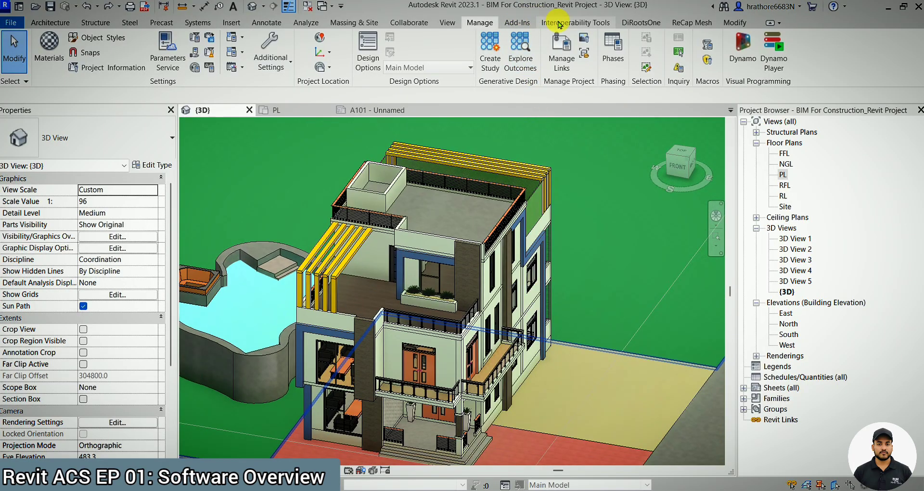
pyautogui.click(735, 24)
pyautogui.scroll(-2, 597, 193)
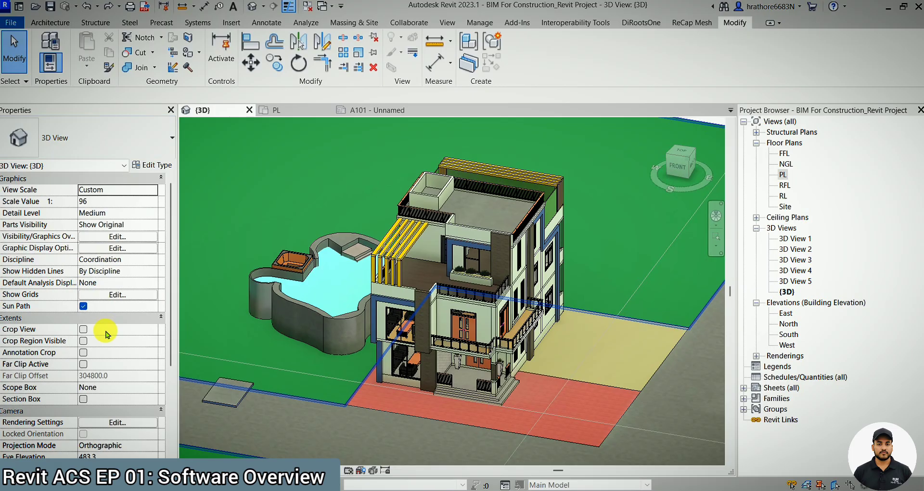
pyautogui.scroll(-5, 382, 231)
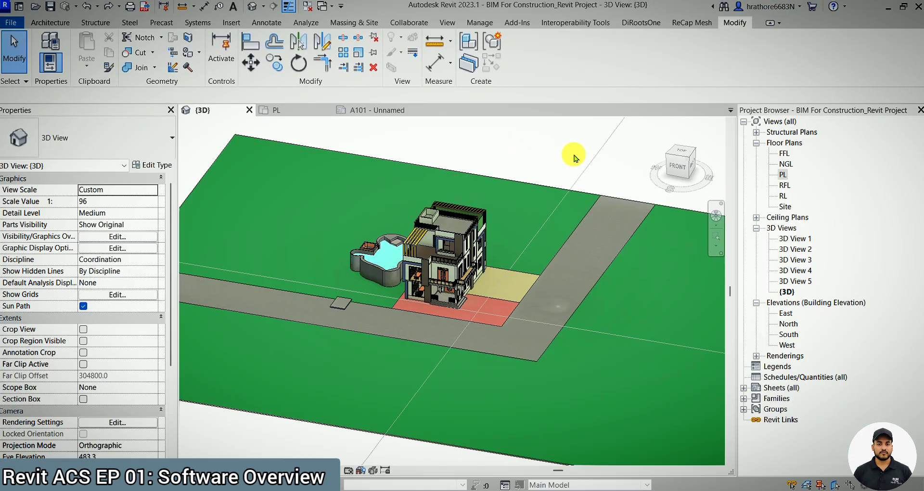
pyautogui.scroll(6, 433, 248)
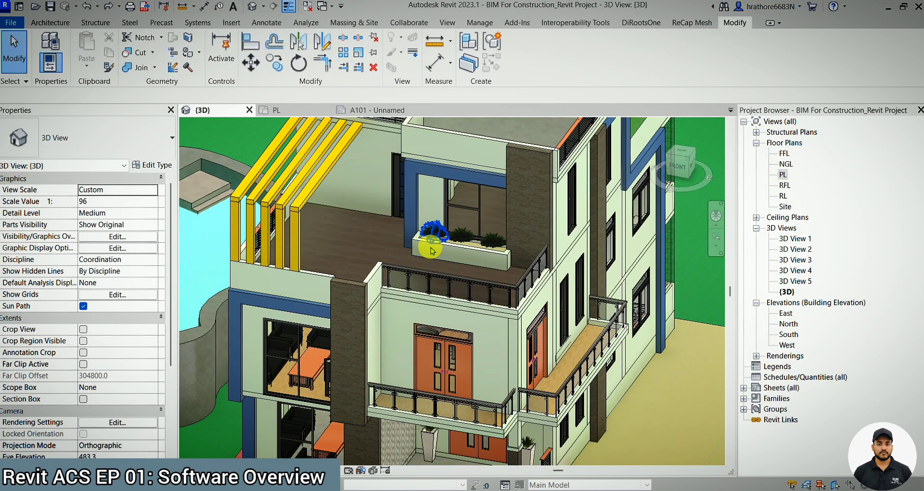
# Select a shrub in the upper terrace planter, inspect its properties and surroundings, and clear the selection.
pyautogui.click(431, 250)
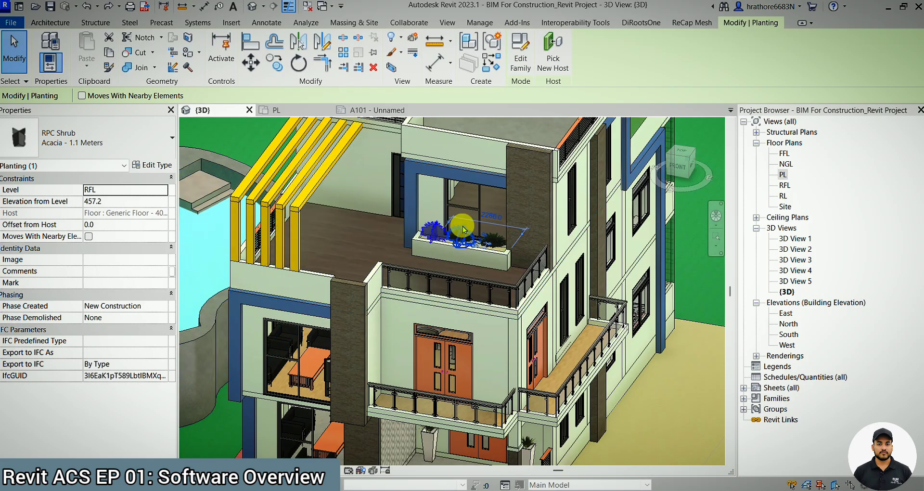
pyautogui.scroll(4, 462, 226)
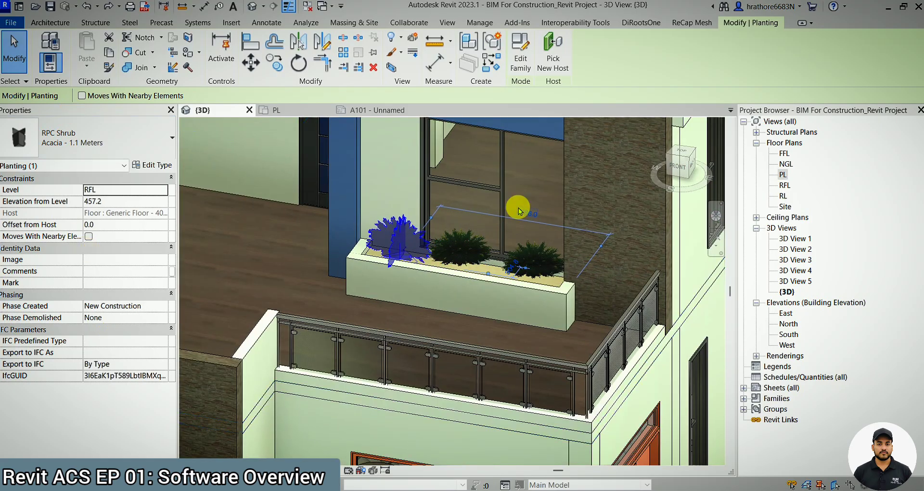
pyautogui.press('Escape')
pyautogui.scroll(-6, 519, 208)
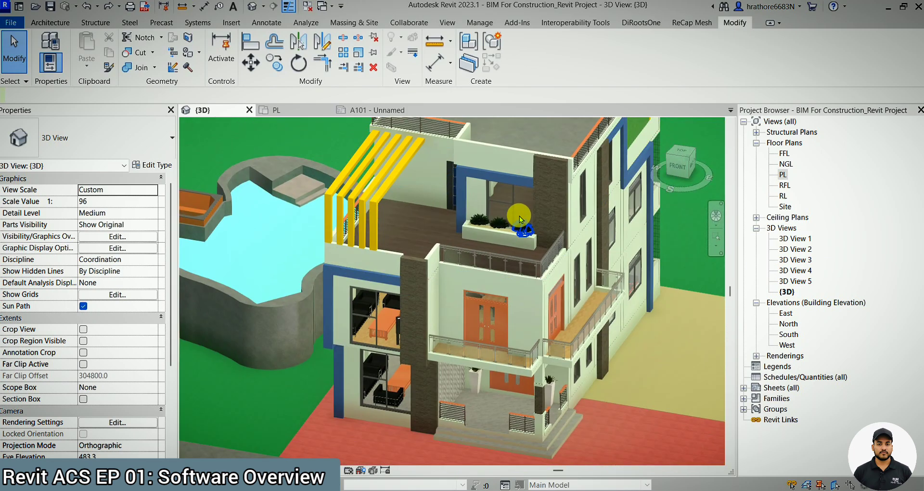
# Look through the {3D} view's properties and try to set its Projection Mode to Perspective.
pyautogui.scroll(-3, 162, 201)
pyautogui.scroll(-5, 561, 246)
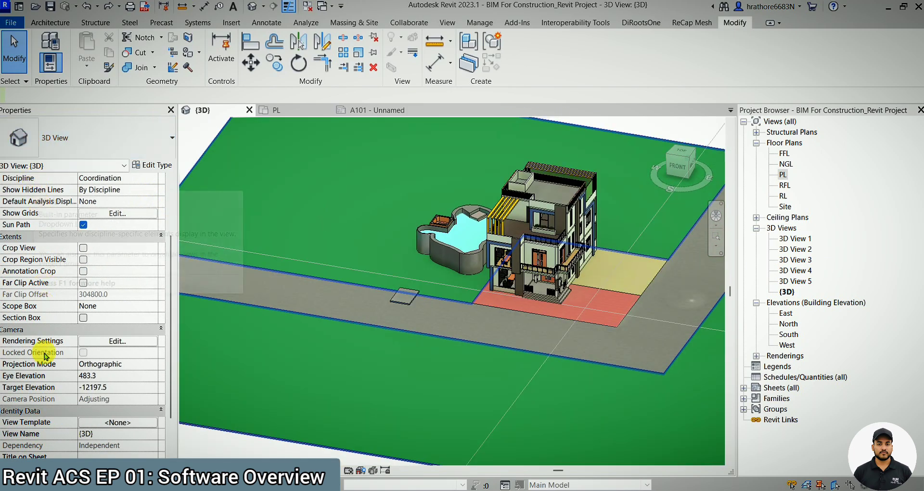
pyautogui.scroll(-2, 37, 426)
pyautogui.scroll(2, 41, 433)
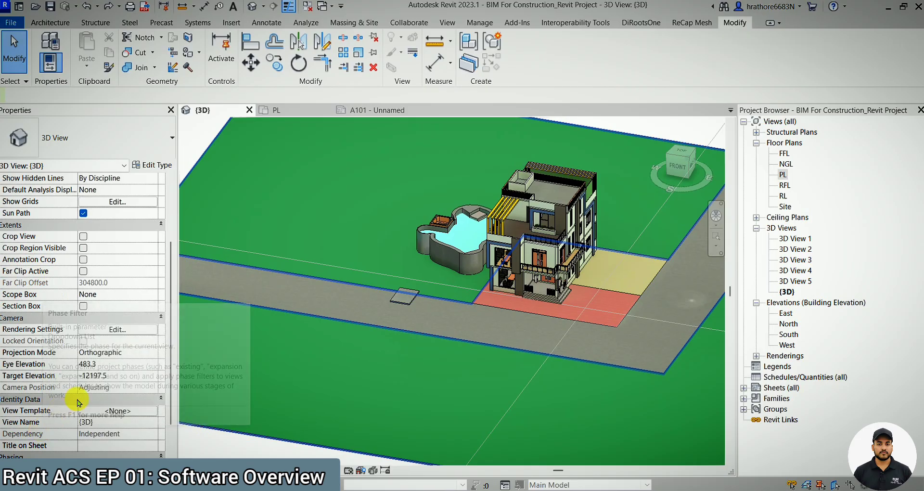
pyautogui.click(152, 352)
pyautogui.click(152, 353)
pyautogui.click(133, 375)
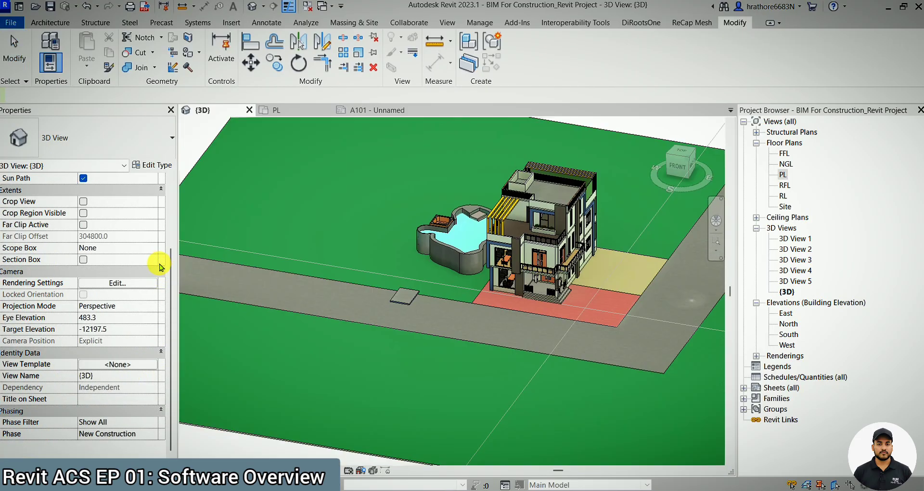
pyautogui.scroll(4, 147, 268)
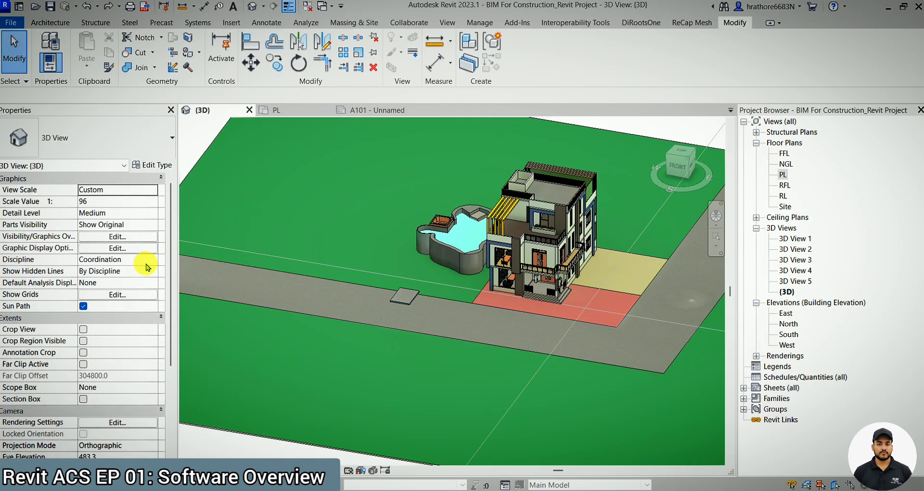
# Collapse the Floor Plans group and the whole Views (all) branch in the Project Browser.
pyautogui.scroll(-4, 364, 249)
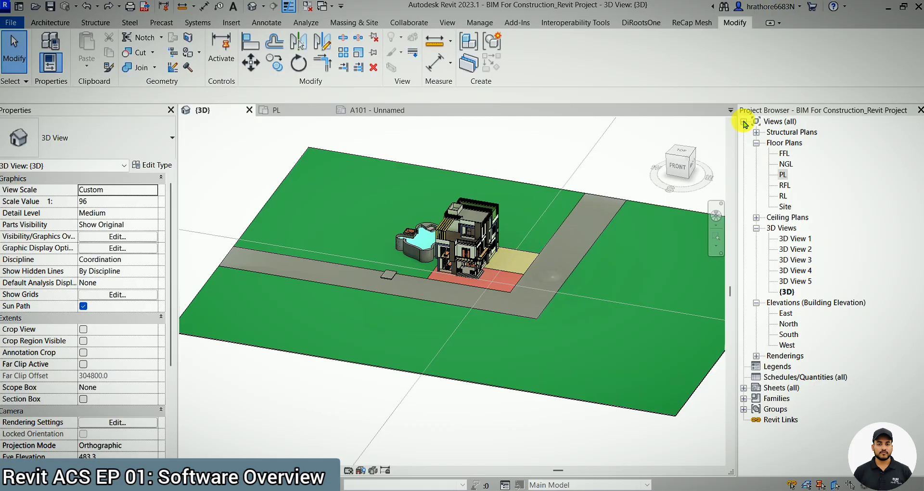
pyautogui.click(757, 144)
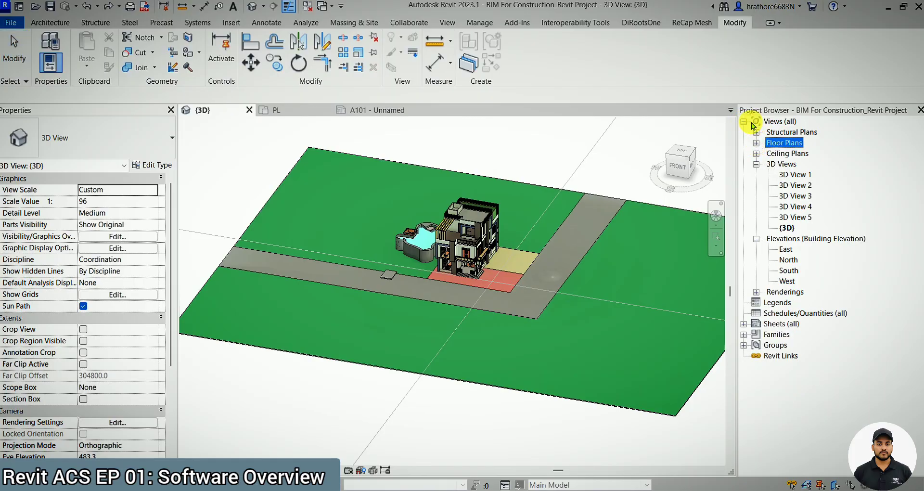
pyautogui.click(745, 122)
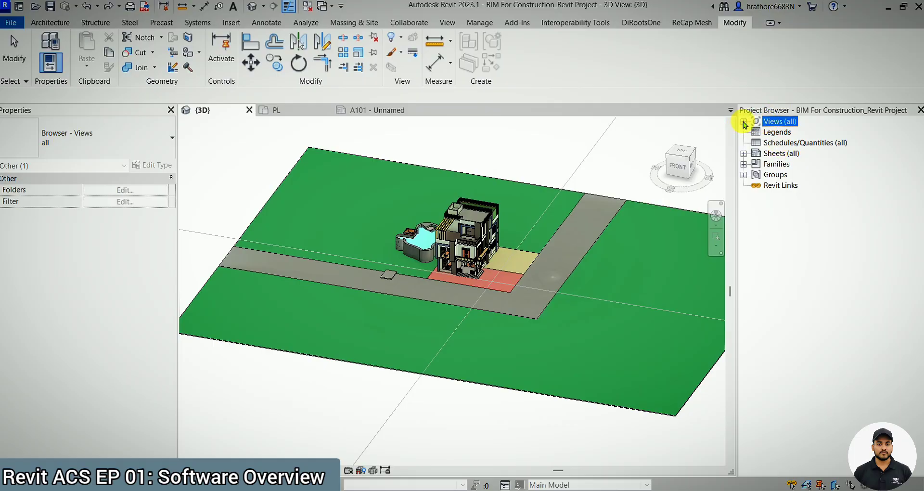
pyautogui.scroll(3, 533, 206)
pyautogui.scroll(3, 448, 310)
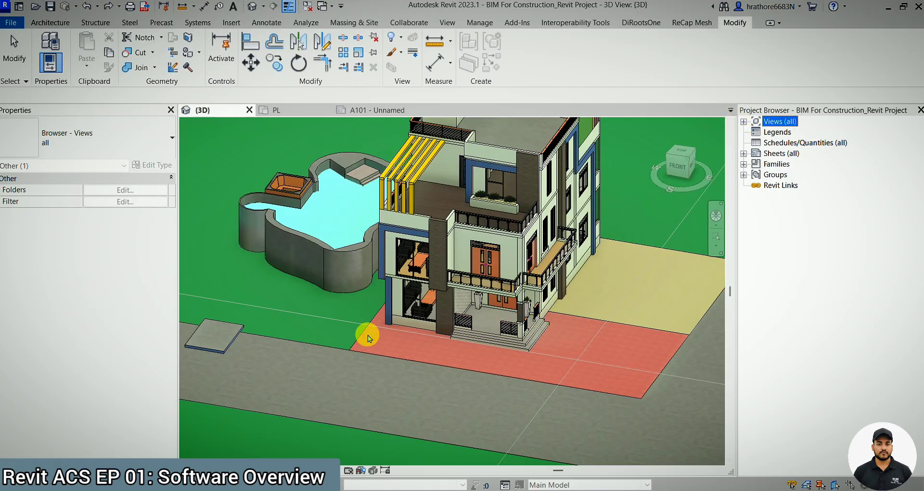
pyautogui.scroll(-3, 367, 337)
pyautogui.scroll(3, 510, 193)
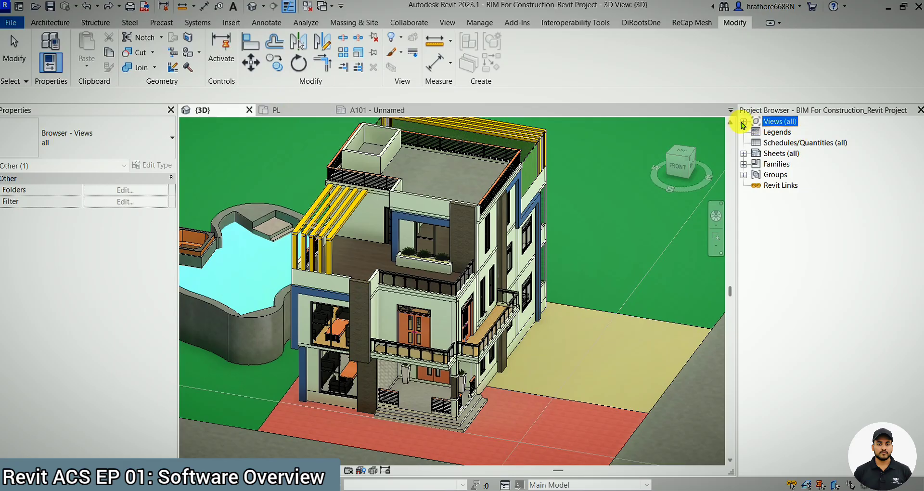
# Expand Views (all) in the Project Browser and list the contents of its 3D Views and Renderings groups.
pyautogui.click(745, 124)
pyautogui.click(756, 164)
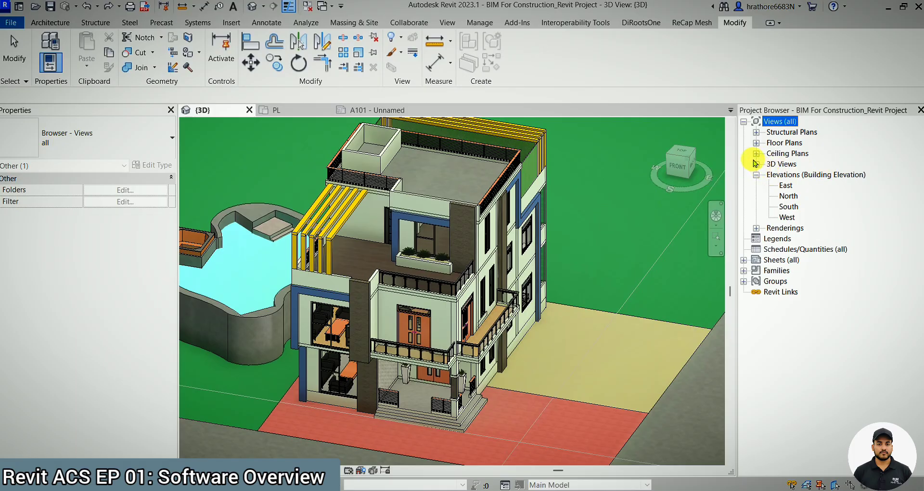
pyautogui.click(757, 164)
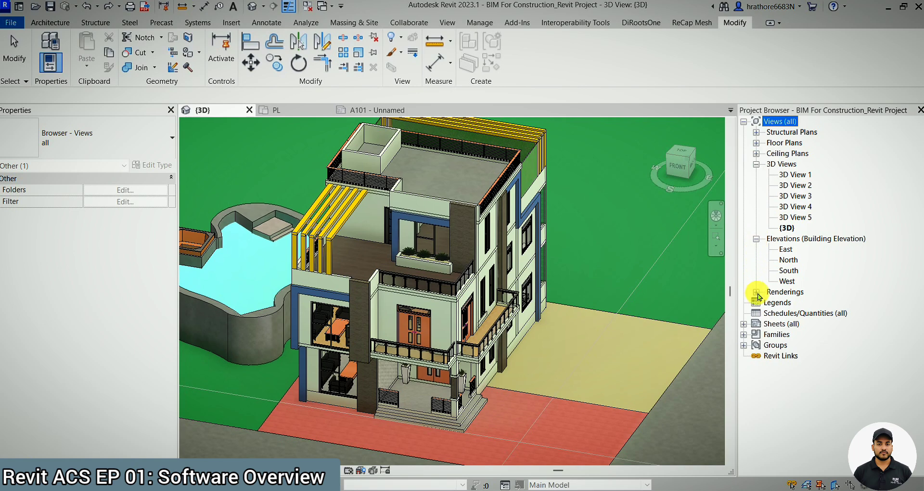
pyautogui.click(756, 292)
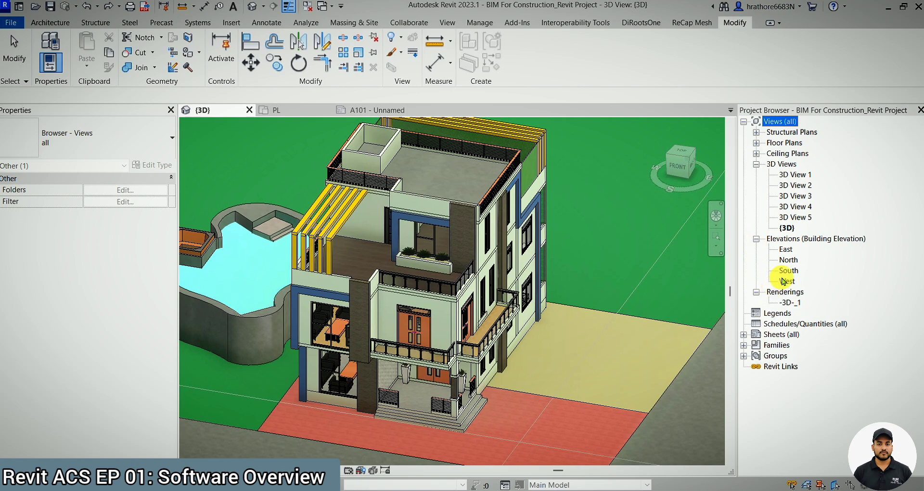
# Collapse the 3D Views and Elevations (Building Elevation) groups in the Project Browser and select the Legends category.
pyautogui.click(756, 164)
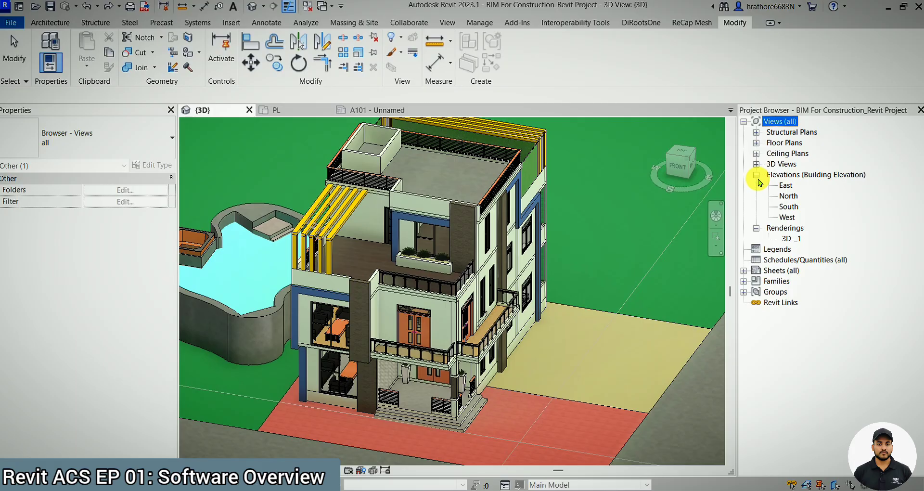
pyautogui.scroll(-1, 465, 380)
pyautogui.scroll(1, 493, 306)
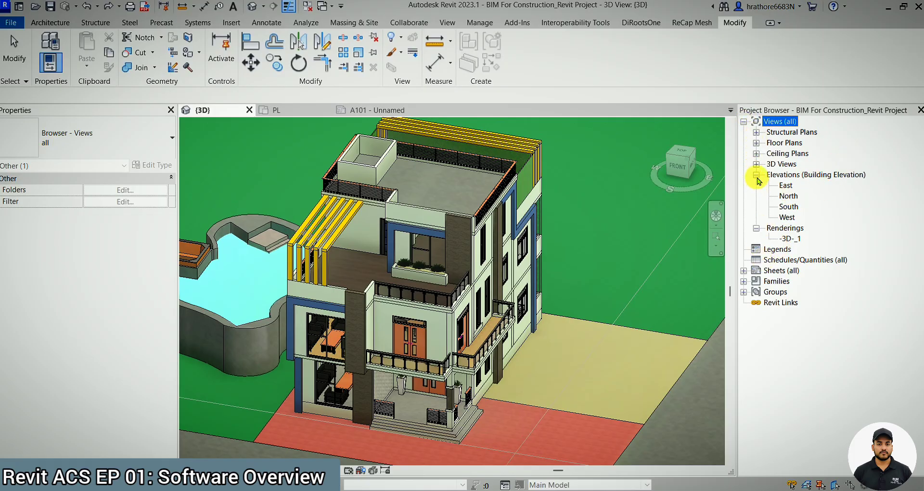
pyautogui.click(756, 175)
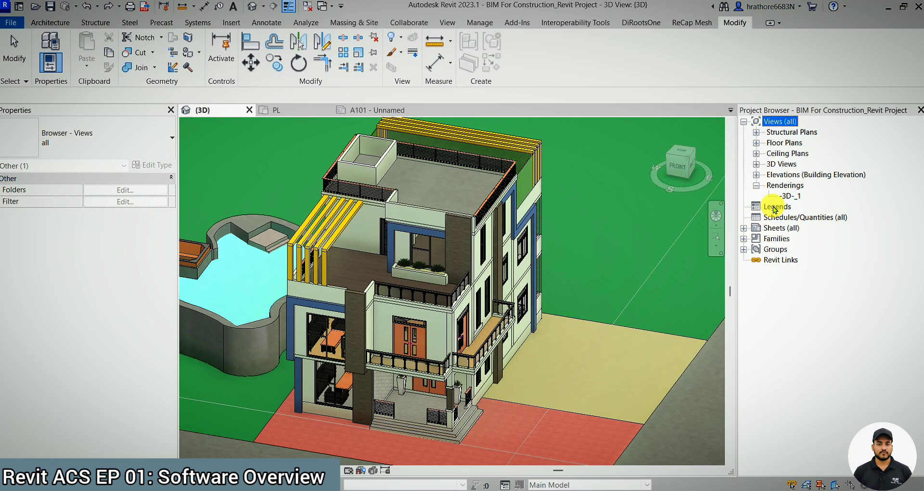
pyautogui.click(775, 208)
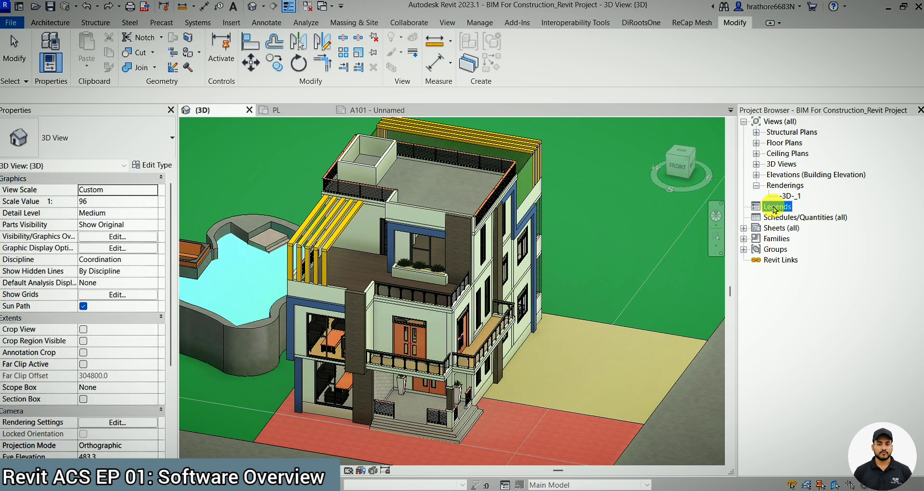
# Switch to sheet A101 - Unnamed and examine the placed floor plan with its grids, pool and title block.
pyautogui.click(376, 115)
pyautogui.scroll(-1, 450, 252)
pyautogui.scroll(3, 408, 229)
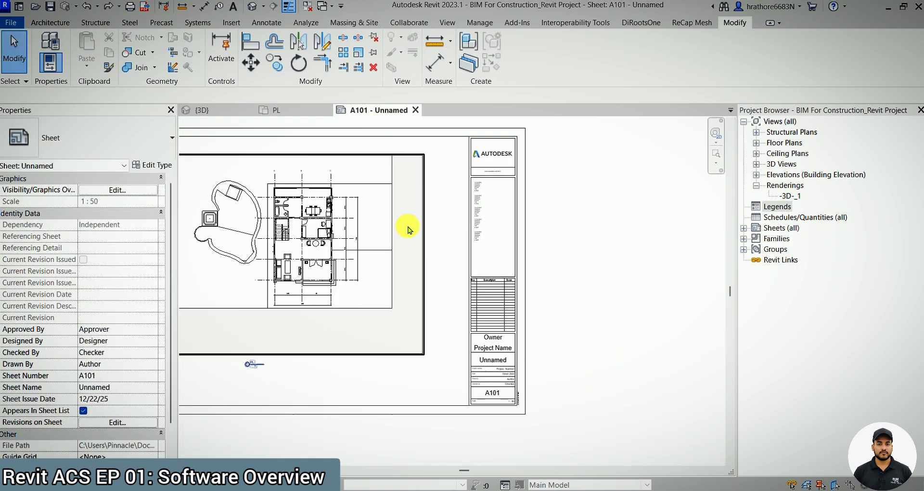
pyautogui.scroll(3, 312, 260)
pyautogui.scroll(-1, 389, 308)
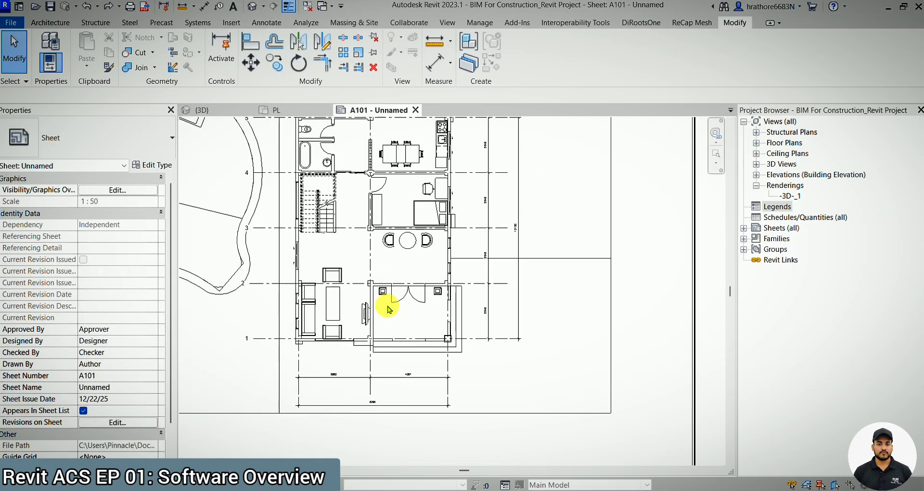
pyautogui.scroll(-1, 404, 279)
pyautogui.scroll(-1, 429, 241)
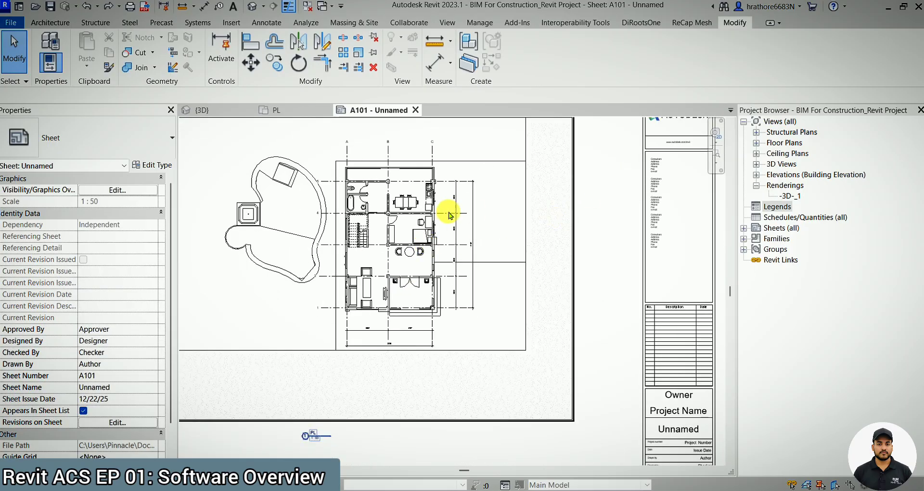
# Examine the bedroom, dining area and kitchen fixtures in the floor plan on sheet A101.
pyautogui.scroll(2, 448, 215)
pyautogui.scroll(2, 310, 207)
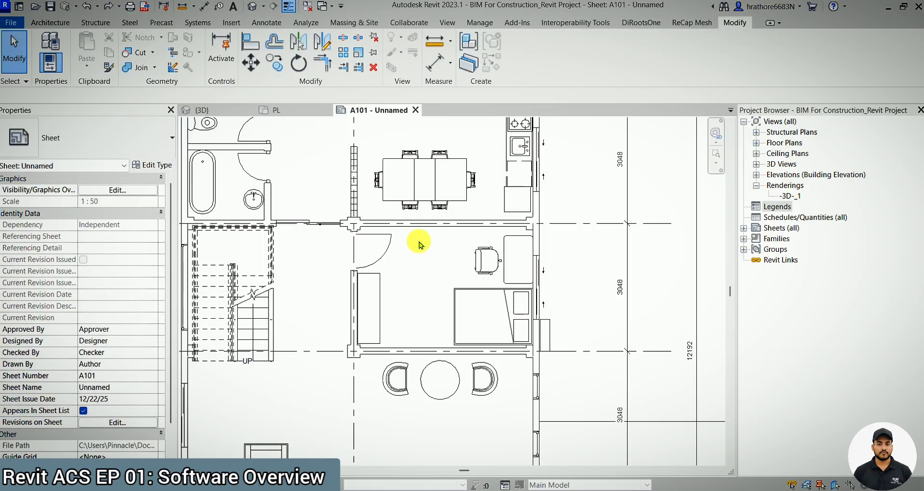
pyautogui.scroll(-2, 479, 145)
pyautogui.scroll(3, 479, 146)
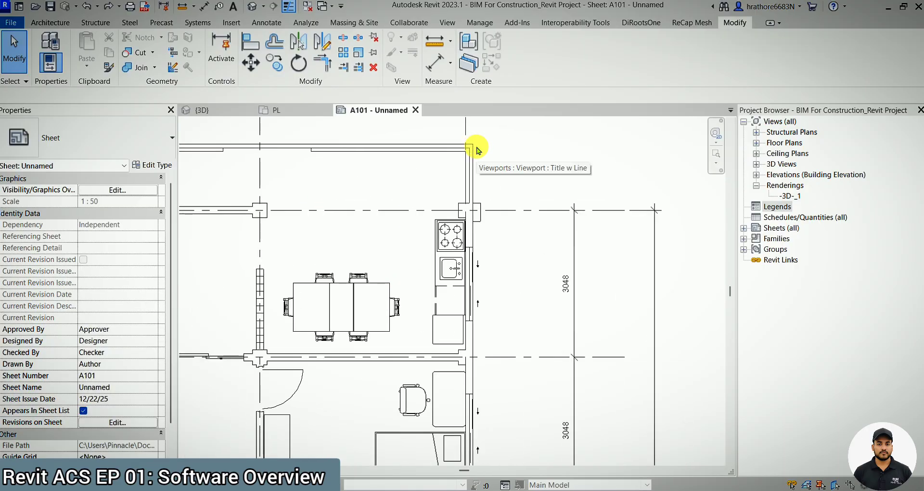
pyautogui.scroll(1, 458, 220)
pyautogui.scroll(2, 452, 234)
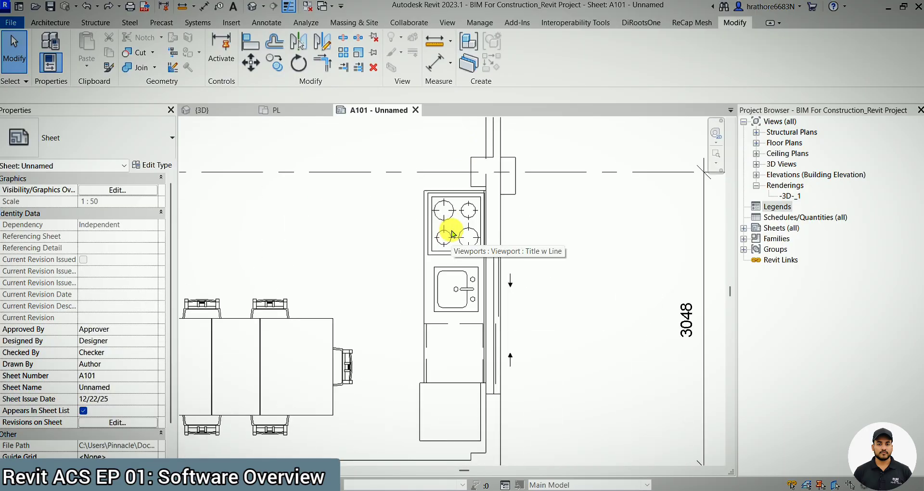
pyautogui.scroll(-3, 453, 235)
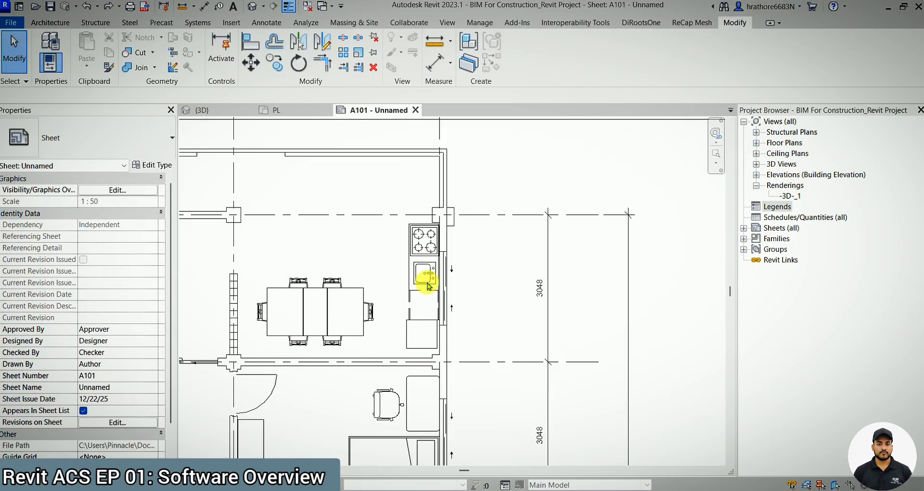
pyautogui.scroll(2, 432, 285)
pyautogui.scroll(-3, 665, 202)
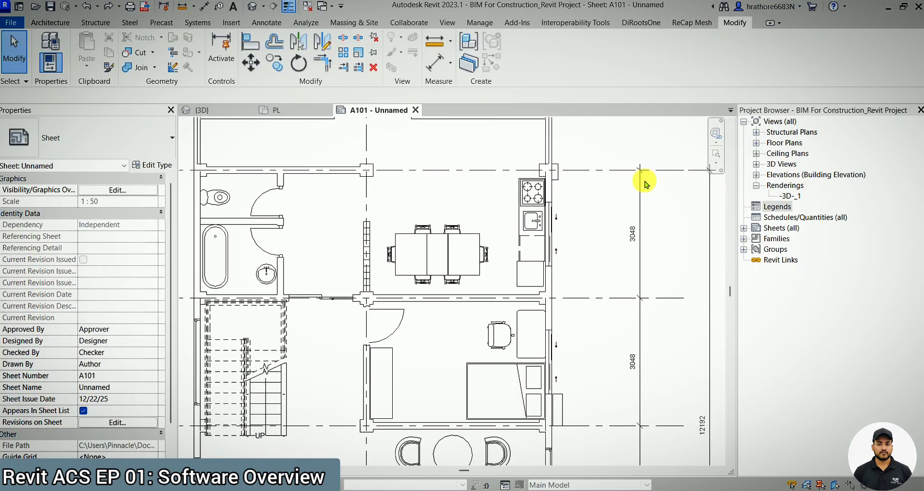
# Examine the grid dimensions beside the kitchen and the plan's overall layout relative to the sheet's title block.
pyautogui.scroll(2, 656, 200)
pyautogui.scroll(-1, 642, 196)
pyautogui.scroll(3, 640, 196)
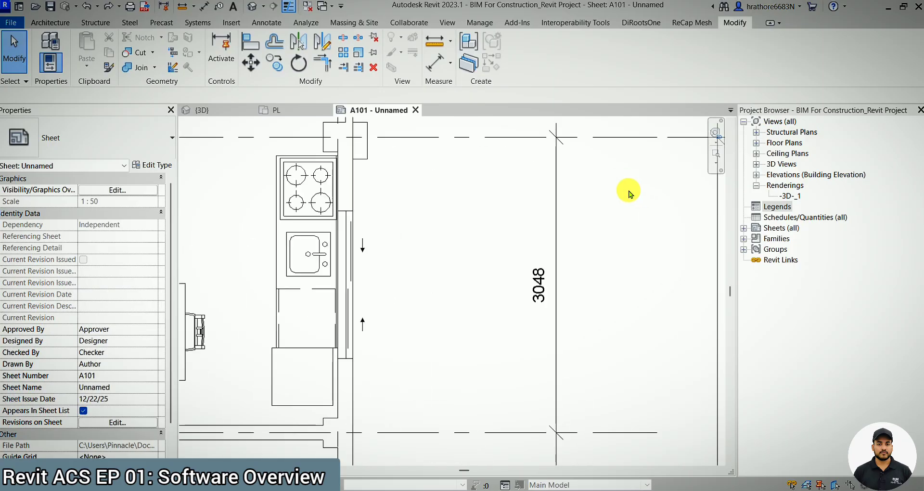
pyautogui.scroll(-2, 625, 192)
pyautogui.scroll(-2, 289, 277)
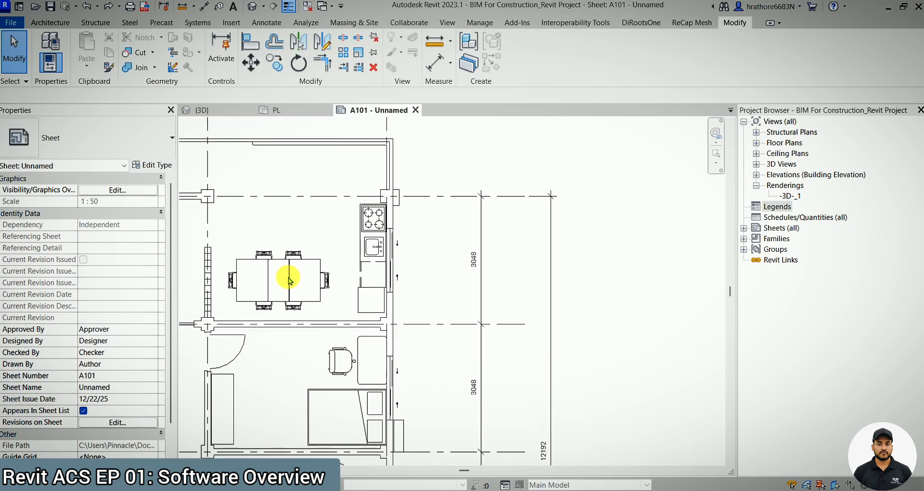
pyautogui.scroll(-5, 467, 182)
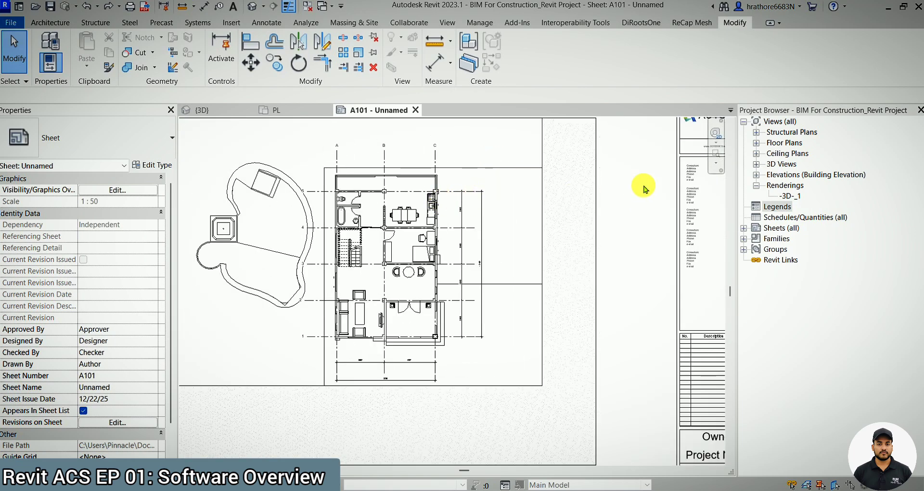
pyautogui.scroll(3, 663, 146)
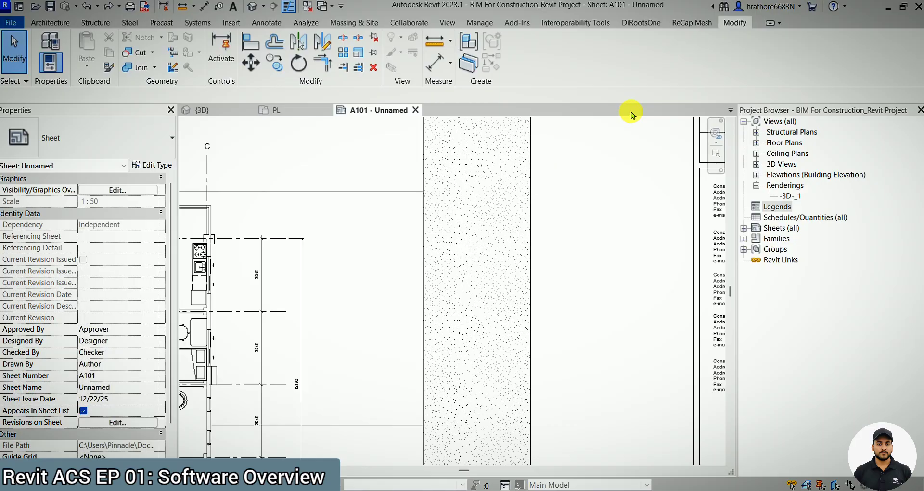
# Switch to the {3D} view, open its Visibility/Graphic Overrides and close them without changing anything.
pyautogui.scroll(-3, 500, 181)
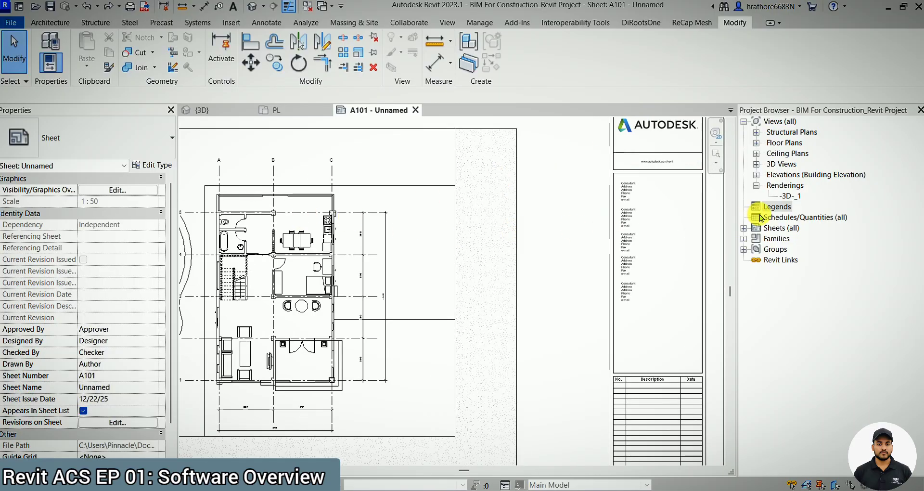
pyautogui.click(203, 110)
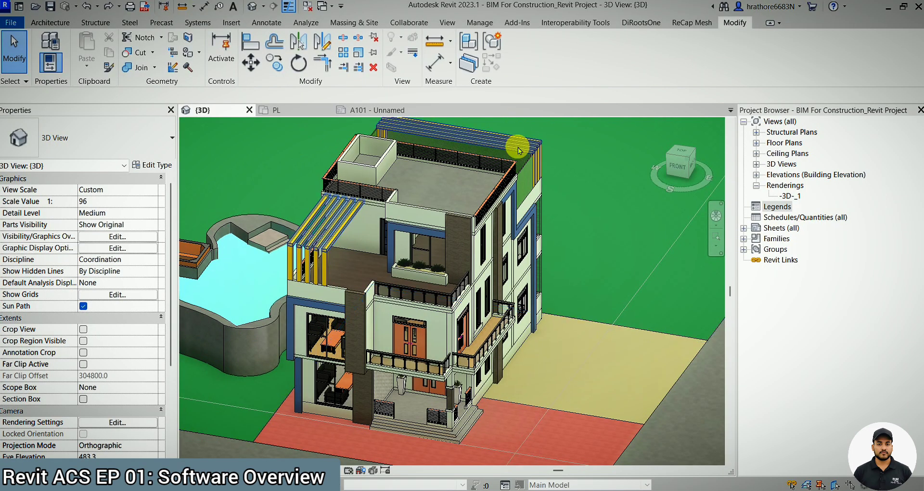
pyautogui.press('v')
pyautogui.press('v')
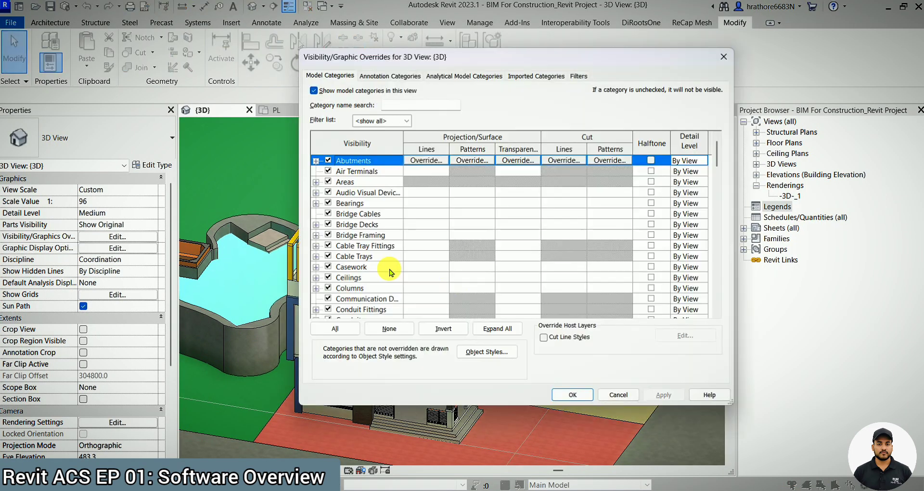
pyautogui.press('Escape')
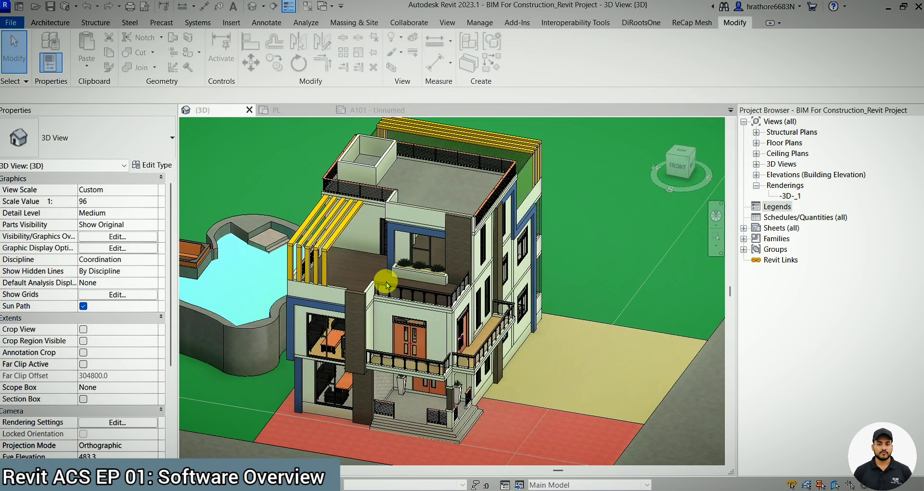
# Select the Generic Floor - 400mm 3 floor at the roof terrace and review its instance properties.
pyautogui.scroll(5, 423, 298)
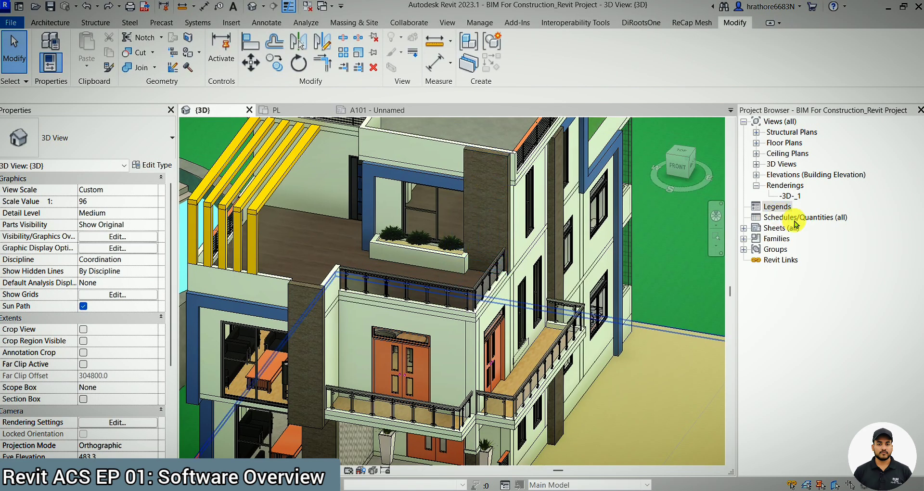
pyautogui.scroll(-6, 206, 392)
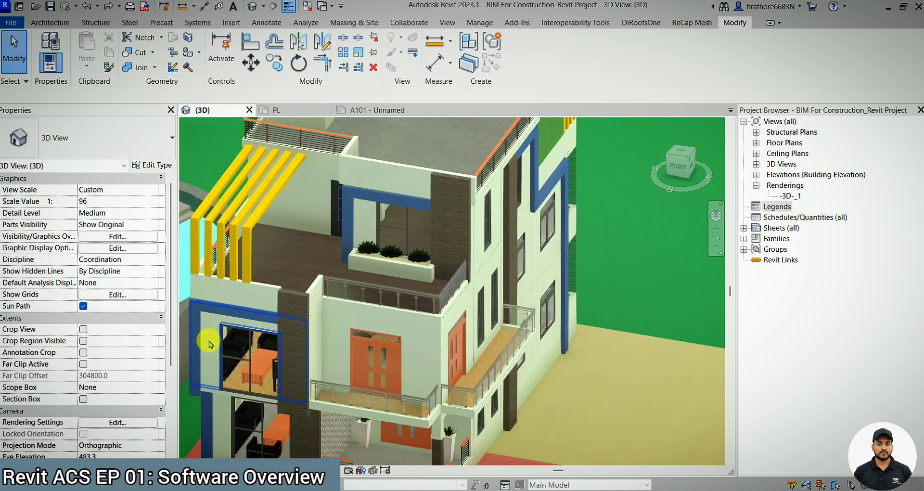
pyautogui.click(282, 290)
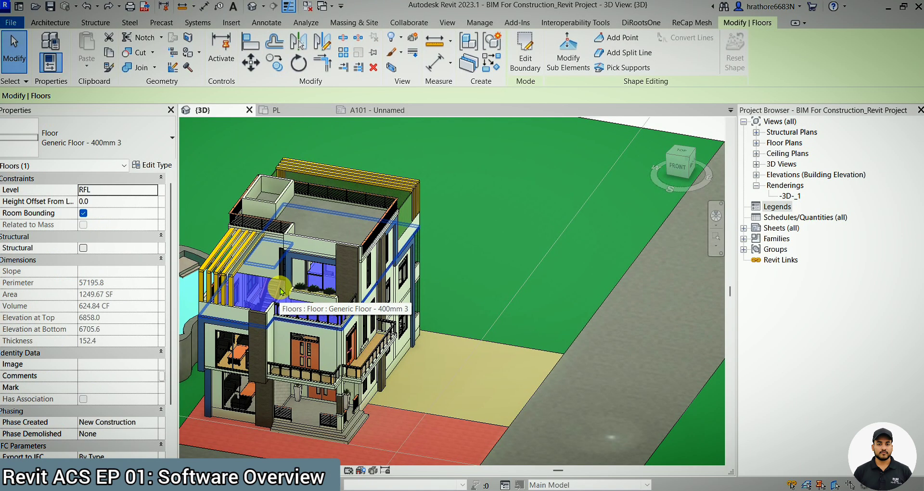
pyautogui.scroll(5, 217, 313)
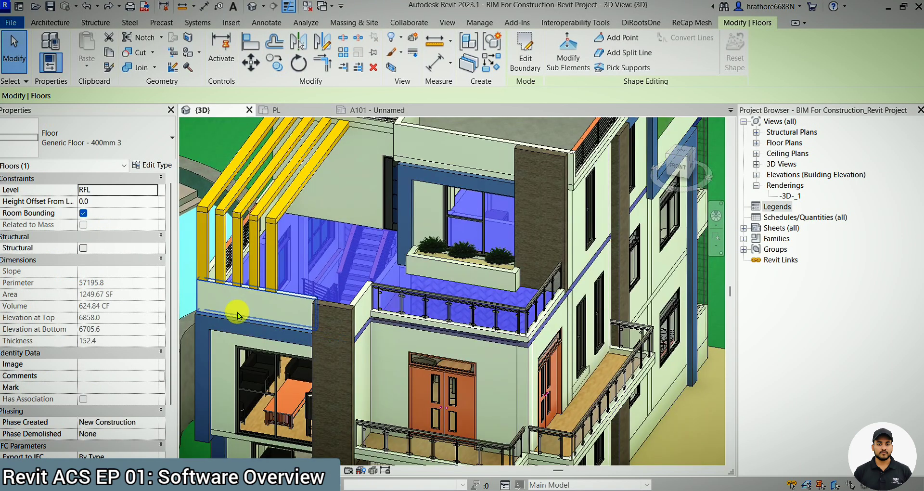
pyautogui.scroll(-5, 355, 263)
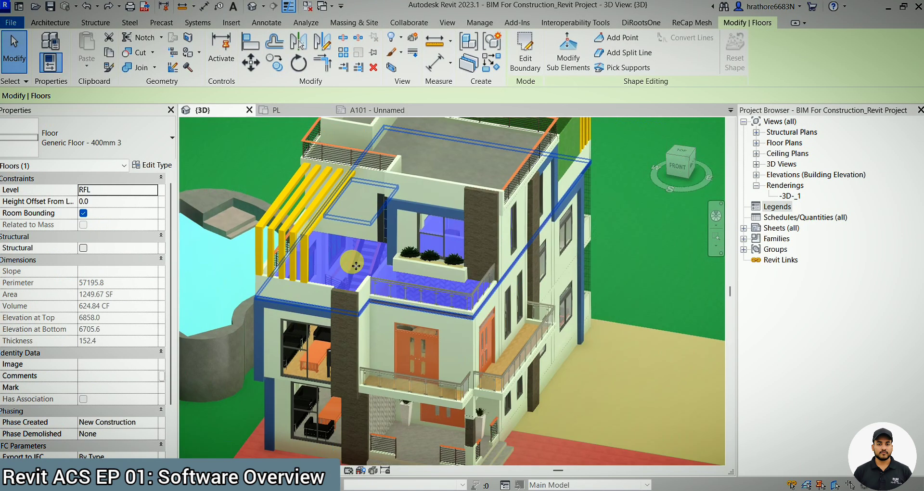
pyautogui.scroll(-3, 116, 216)
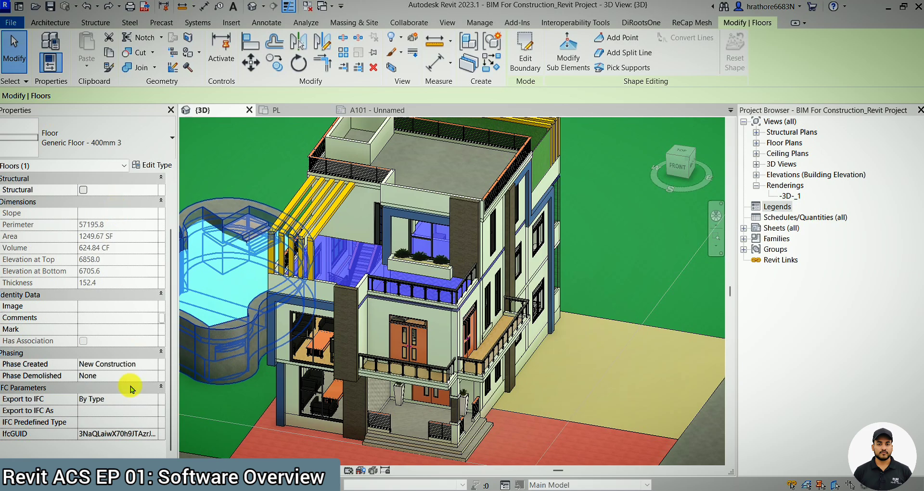
pyautogui.scroll(3, 130, 389)
# Open the selected floor's type properties, review the parameters and close them without changes.
pyautogui.click(149, 164)
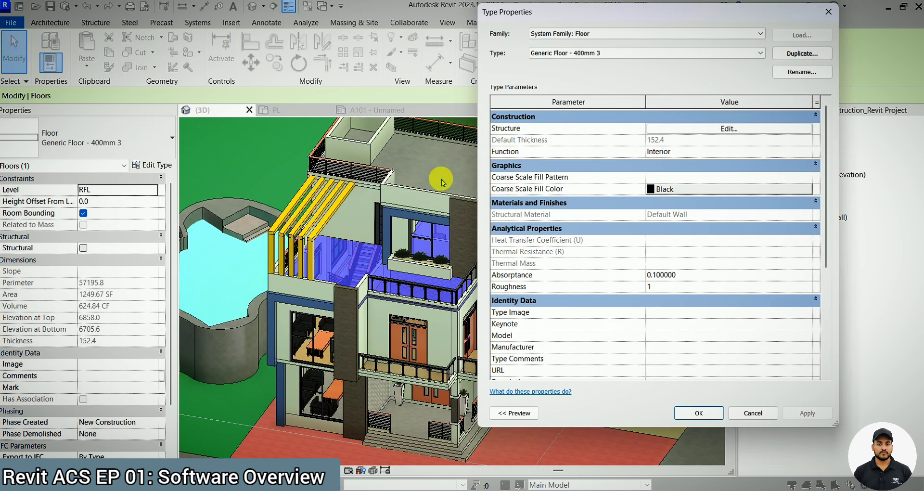
pyautogui.scroll(-2, 669, 165)
pyautogui.click(828, 13)
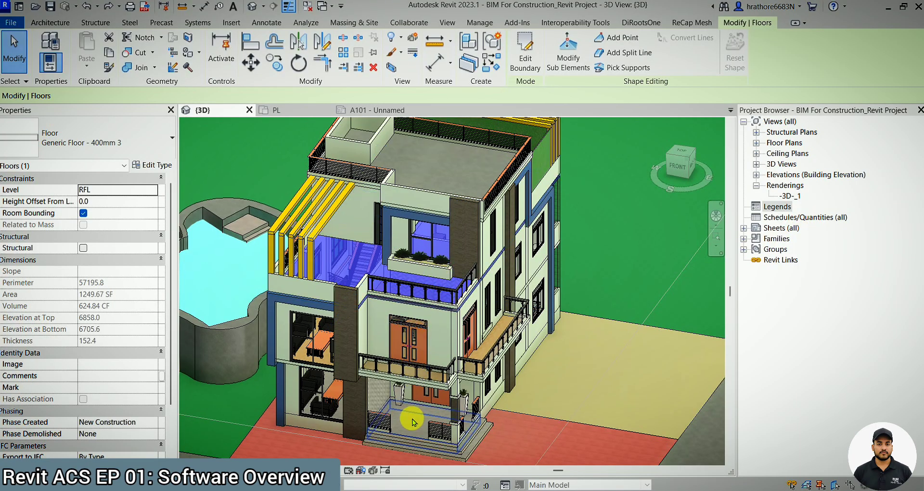
# Select the Table - Coffee (4) behind the upper front window and examine its properties.
pyautogui.scroll(-3, 348, 390)
pyautogui.scroll(5, 371, 332)
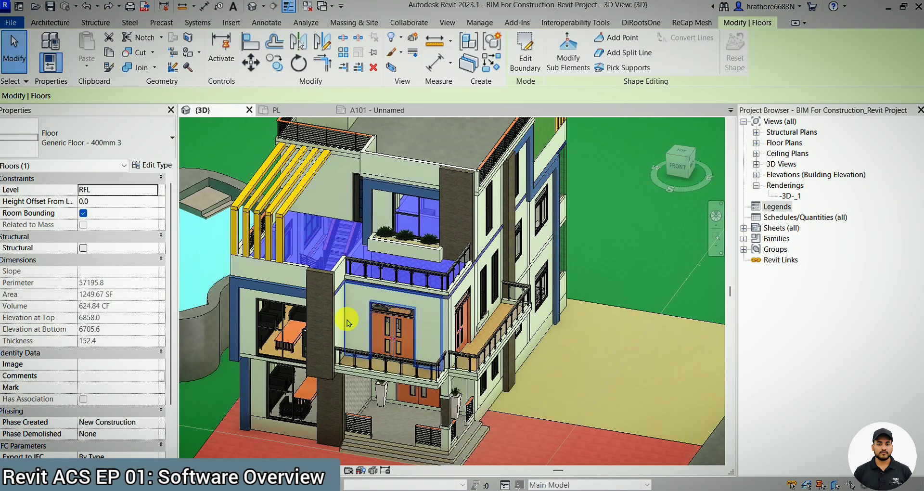
pyautogui.click(288, 343)
pyautogui.scroll(3, 282, 358)
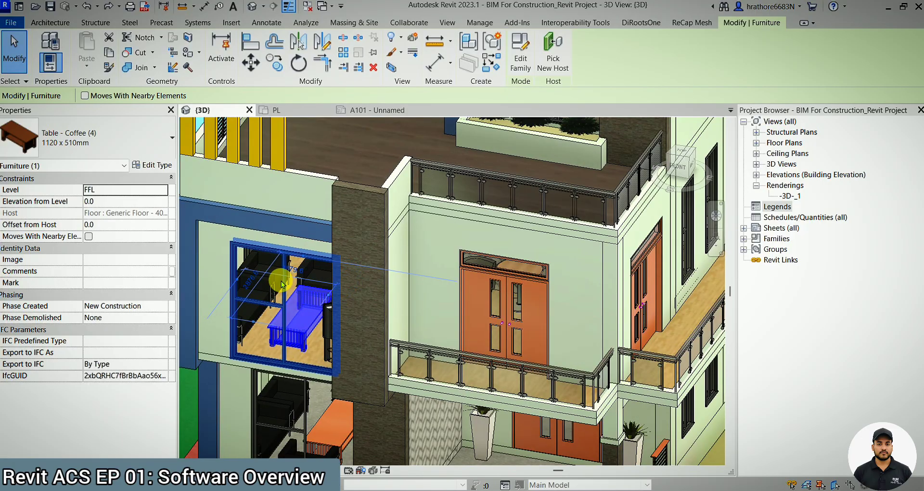
pyautogui.scroll(-3, 281, 358)
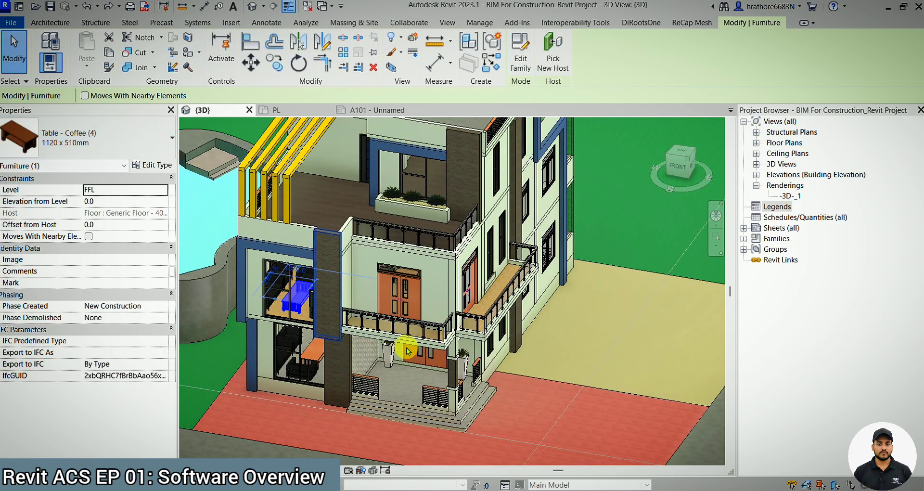
# Select the Parapetto_10 railing beside the entrance porch steps and examine its properties.
pyautogui.scroll(2, 385, 402)
pyautogui.click(363, 396)
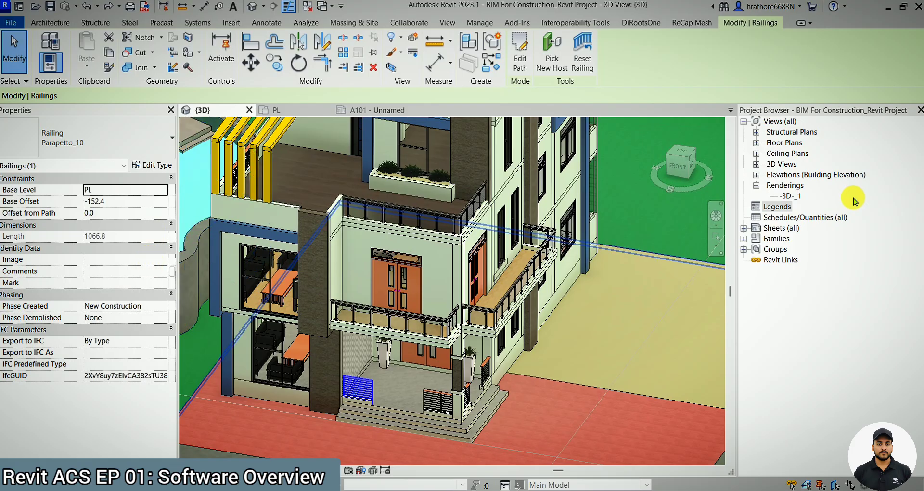
pyautogui.scroll(-3, 403, 344)
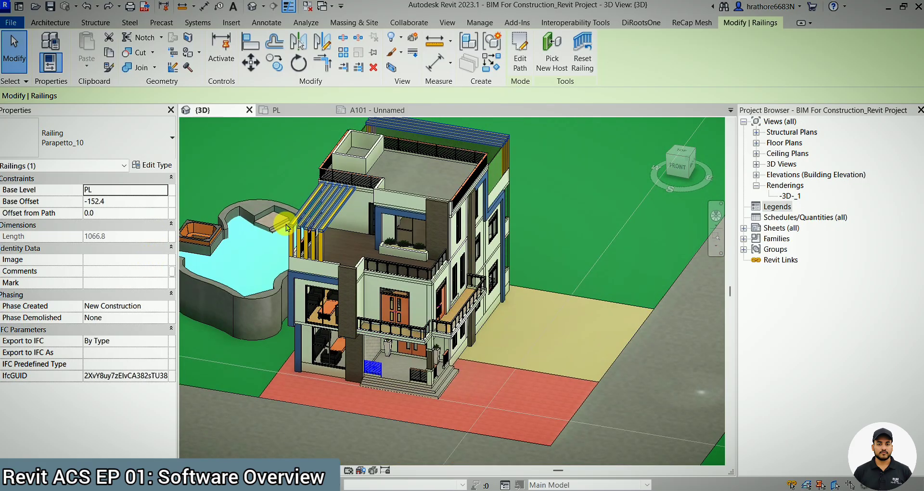
pyautogui.scroll(2, 297, 271)
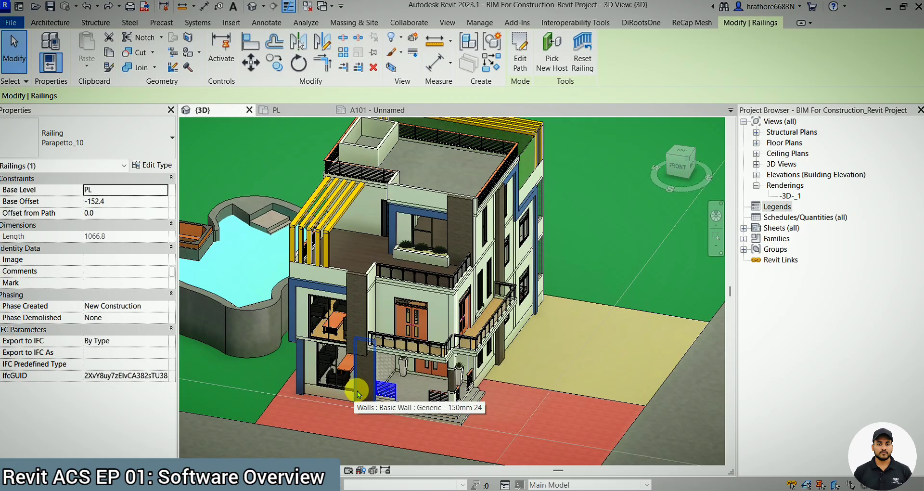
pyautogui.scroll(-1, 365, 414)
pyautogui.scroll(1, 366, 423)
pyautogui.scroll(-1, 357, 404)
pyautogui.scroll(1, 342, 383)
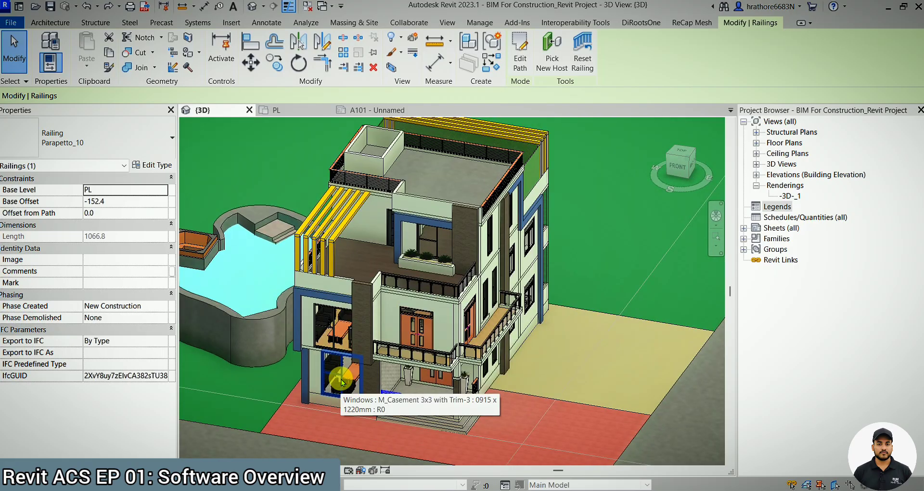
pyautogui.scroll(-1, 342, 382)
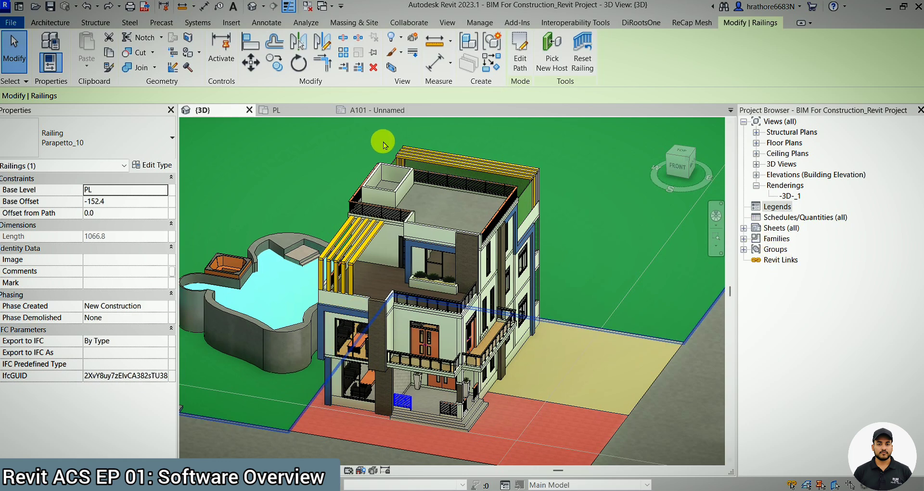
# Return to sheet A101 - Unnamed, open New Sheet for the Sheets category and close it without creating a sheet.
pyautogui.click(387, 109)
pyautogui.scroll(-3, 583, 207)
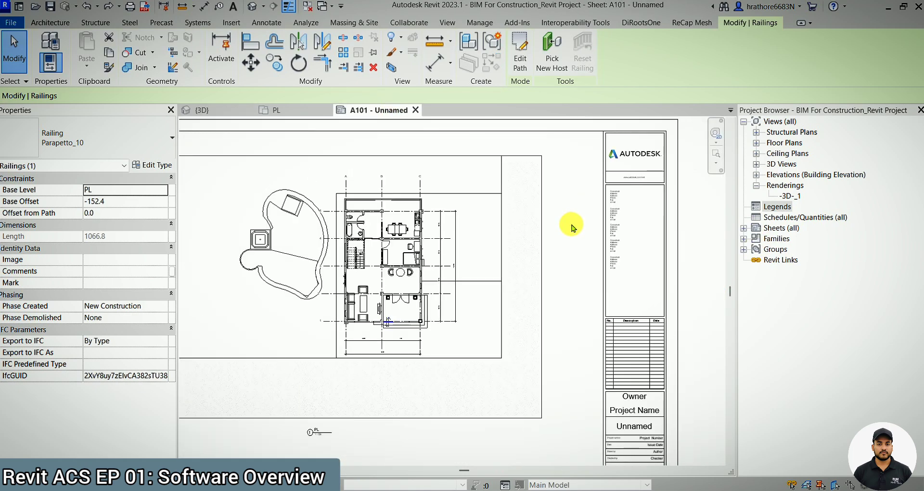
pyautogui.scroll(-2, 530, 240)
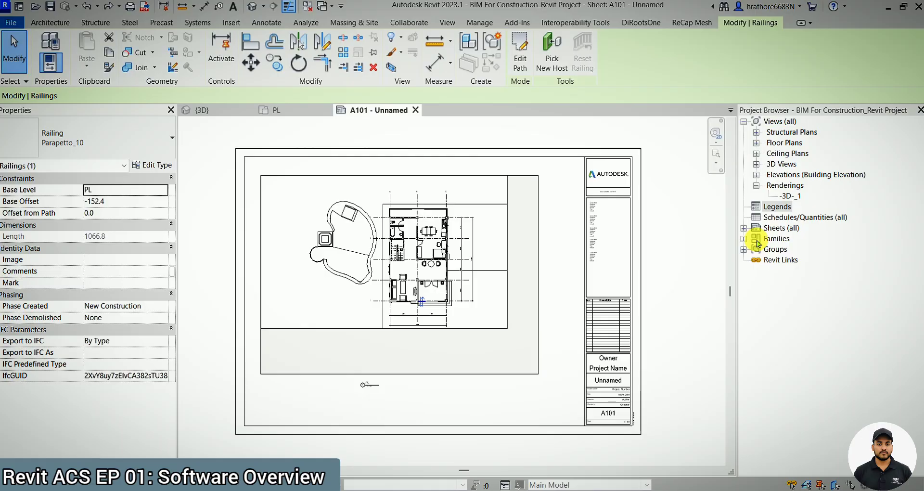
pyautogui.rightClick(775, 231)
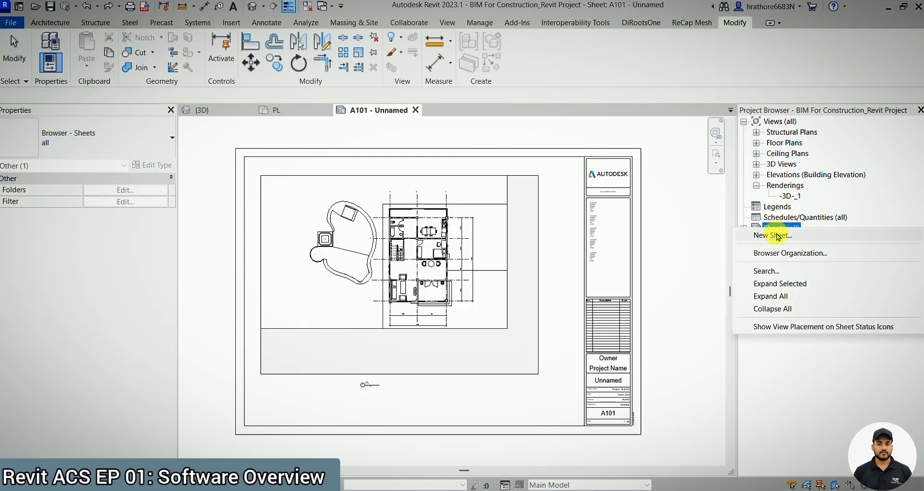
pyautogui.click(777, 236)
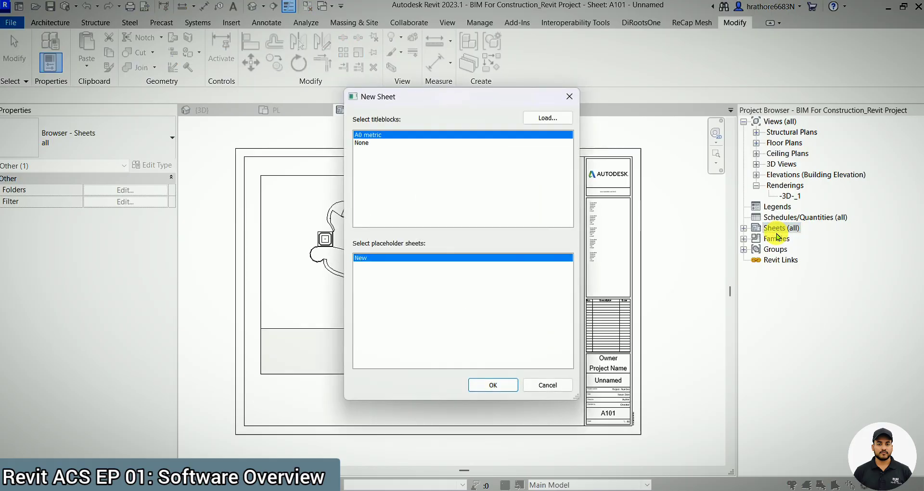
pyautogui.click(571, 94)
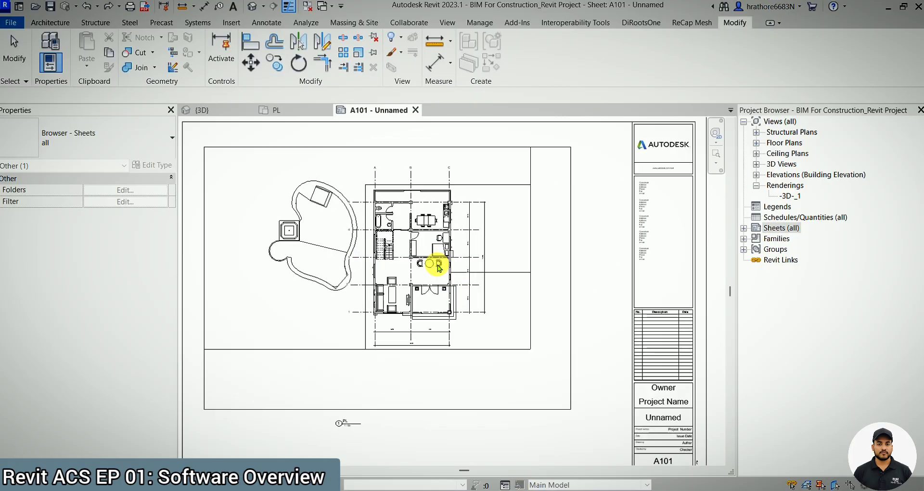
pyautogui.scroll(5, 439, 268)
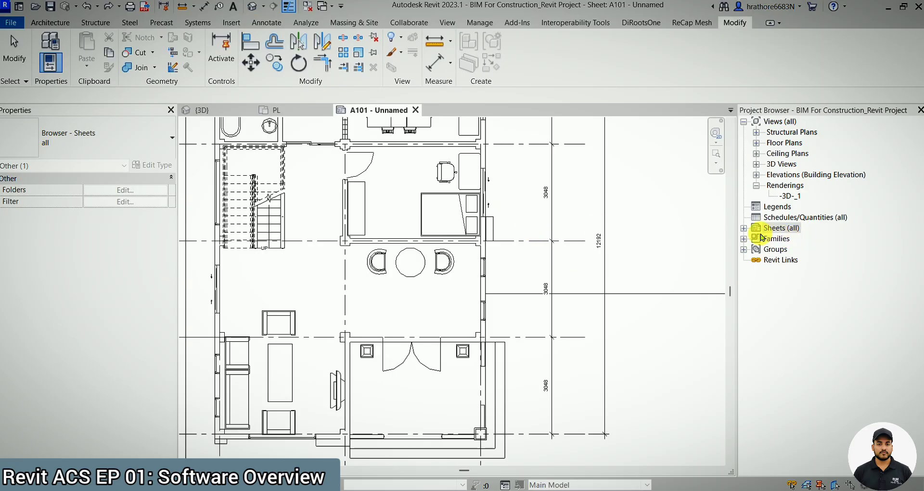
# Return to the {3D} view, display the Architecture tools and examine the building's front facade.
pyautogui.click(221, 110)
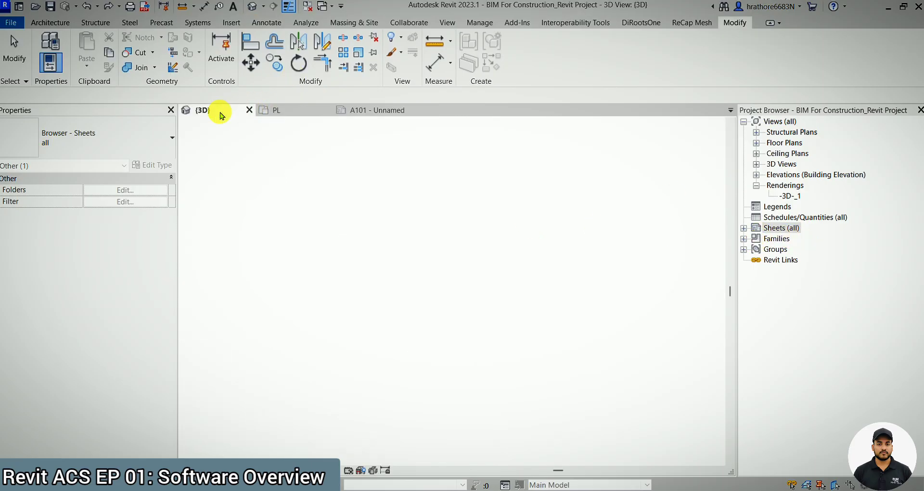
pyautogui.click(50, 22)
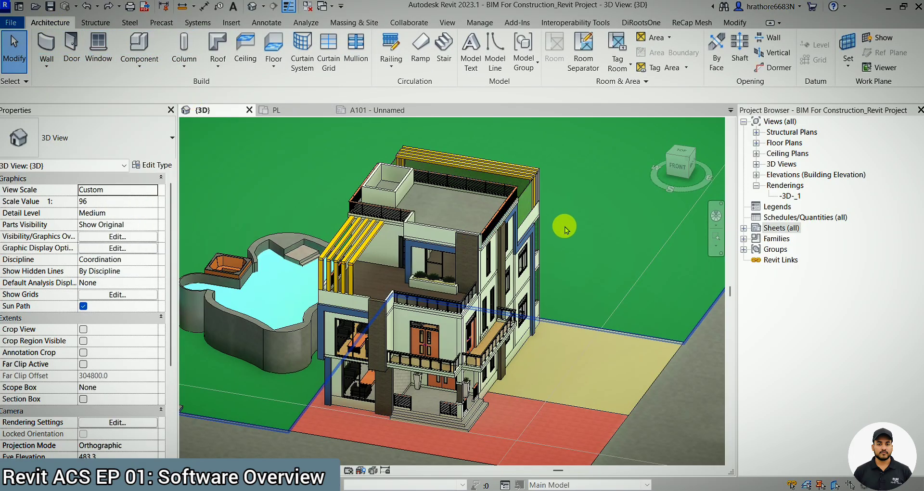
pyautogui.scroll(-3, 415, 305)
pyautogui.scroll(3, 415, 306)
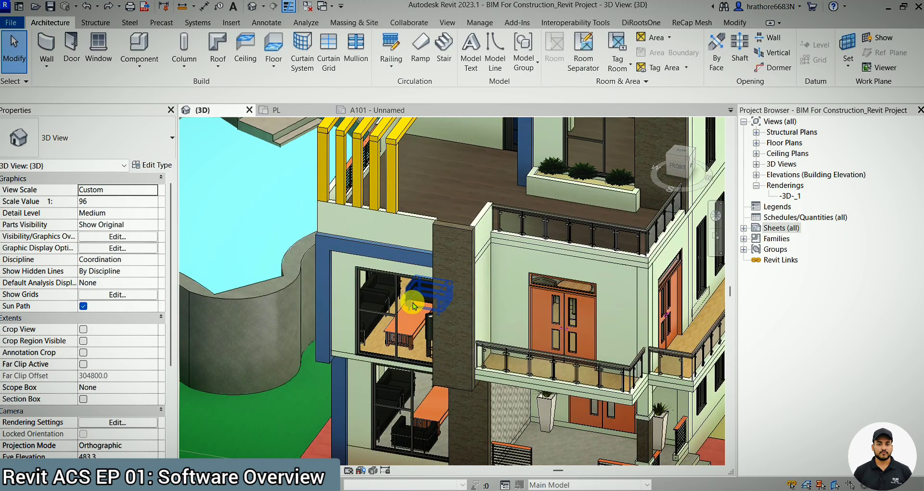
pyautogui.scroll(-1, 415, 306)
pyautogui.scroll(1, 415, 305)
pyautogui.scroll(-3, 413, 306)
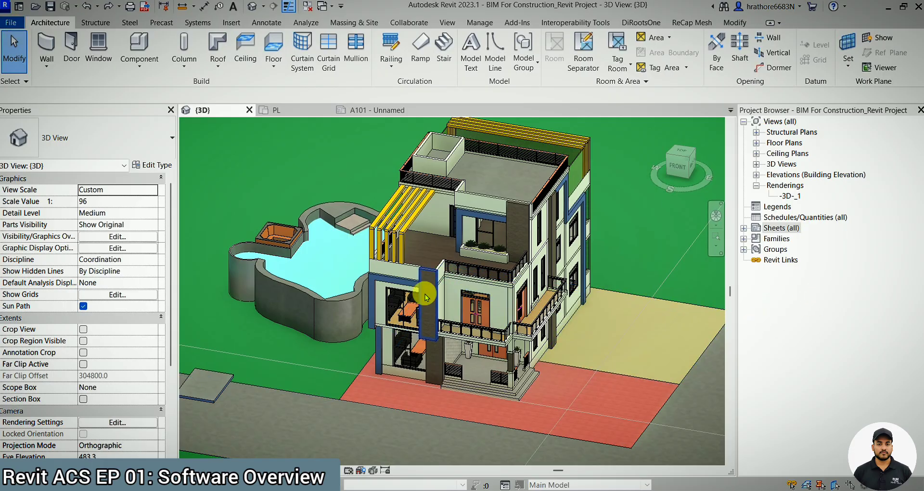
# Select the upper-floor coffee table again and inspect it through the window along with the surrounding walls and balcony.
pyautogui.scroll(3, 409, 315)
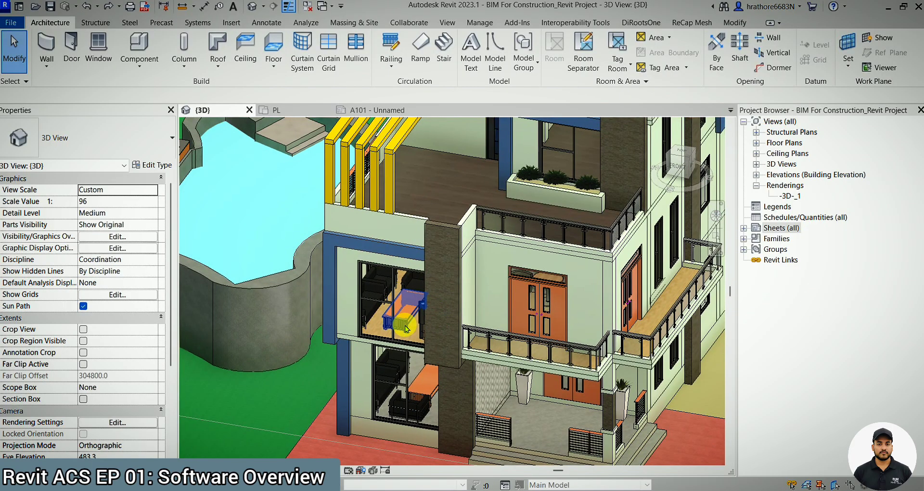
pyautogui.click(406, 327)
pyautogui.scroll(4, 423, 311)
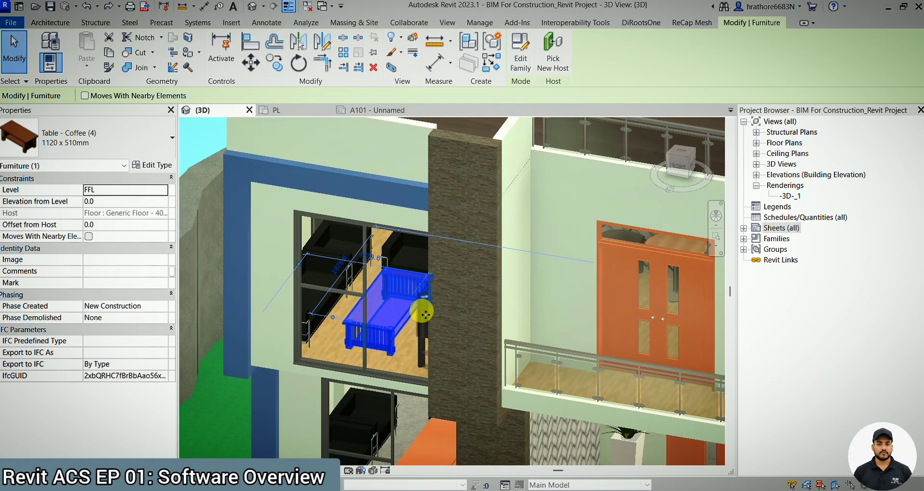
pyautogui.scroll(-3, 266, 293)
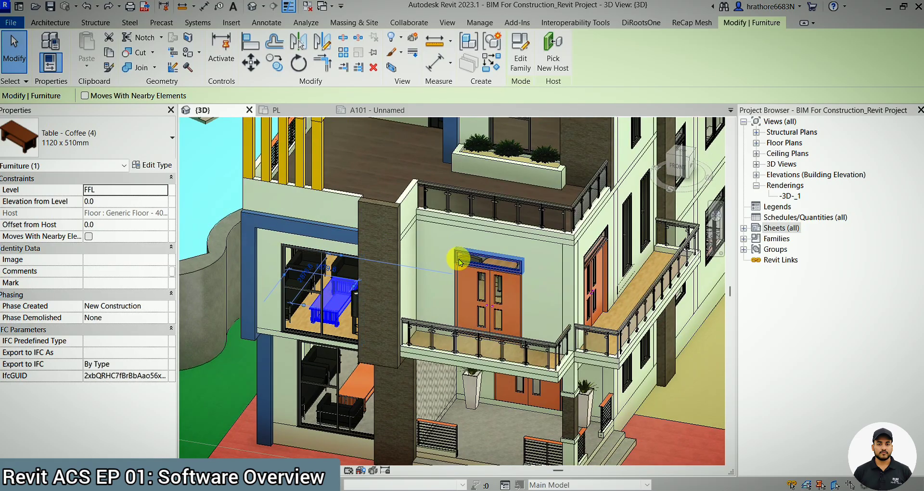
pyautogui.keyDown('shift'); pyautogui.moveTo(454, 259); pyautogui.dragTo(378, 307, button='middle'); pyautogui.keyUp('shift')
pyautogui.scroll(-1, 378, 305)
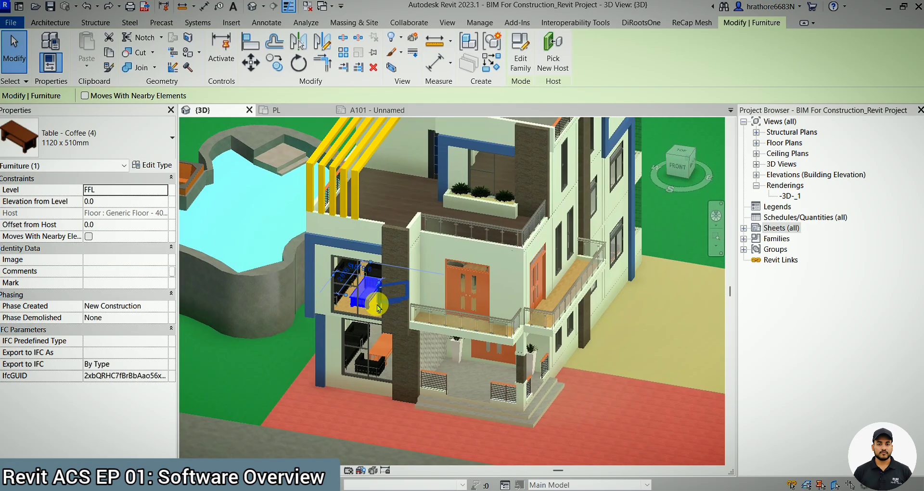
pyautogui.scroll(2, 362, 317)
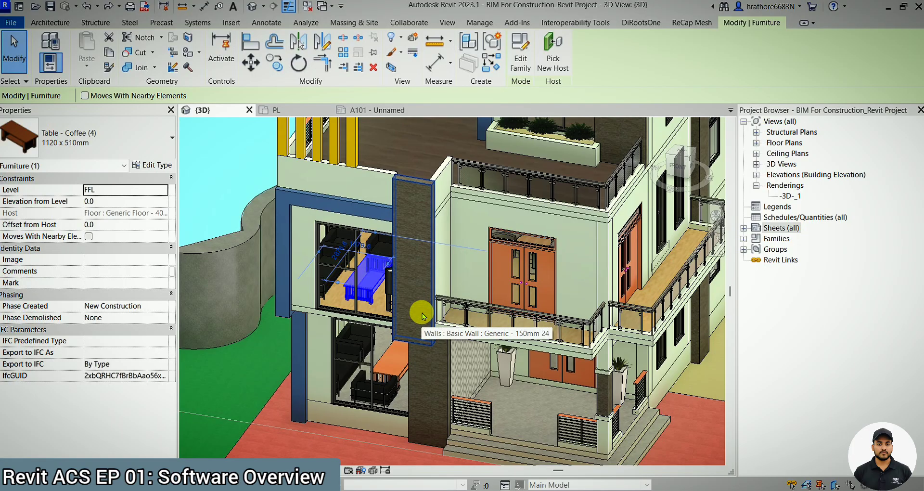
# Expand Families in the Project Browser and collapse its Doors, Conduits and Generic Models categories.
pyautogui.scroll(-2, 393, 283)
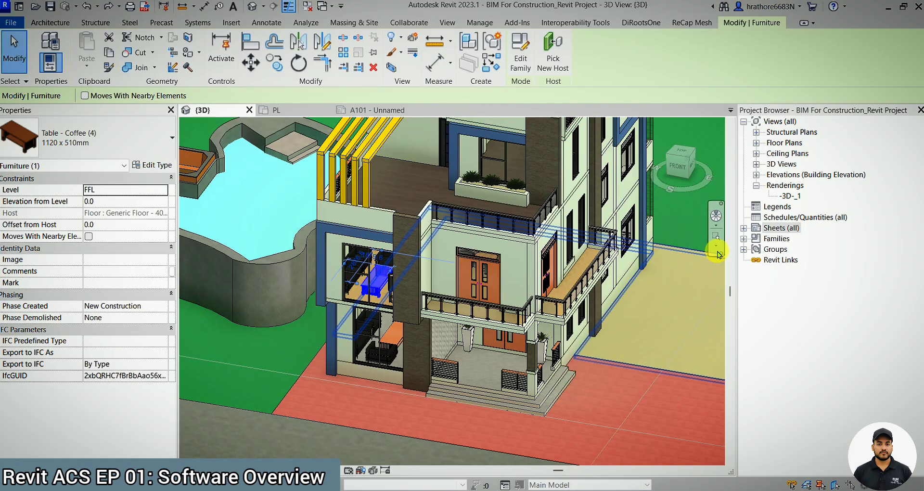
pyautogui.click(780, 228)
pyautogui.click(745, 239)
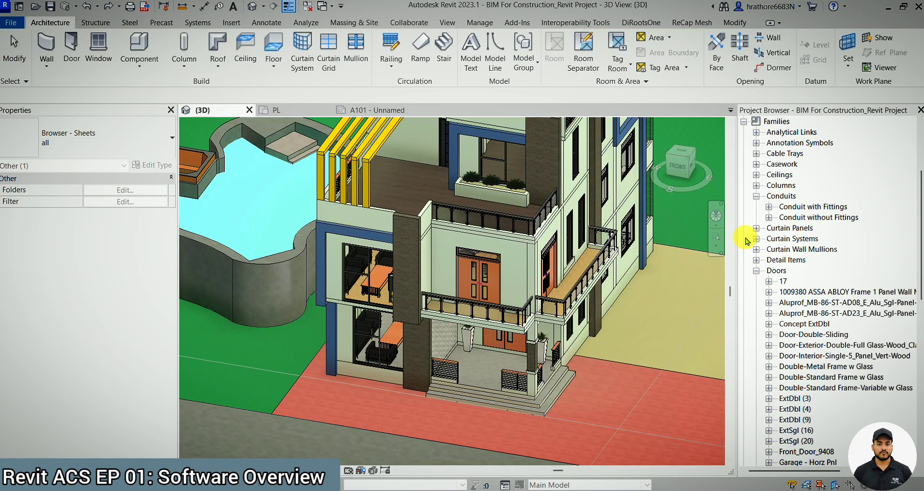
pyautogui.click(757, 260)
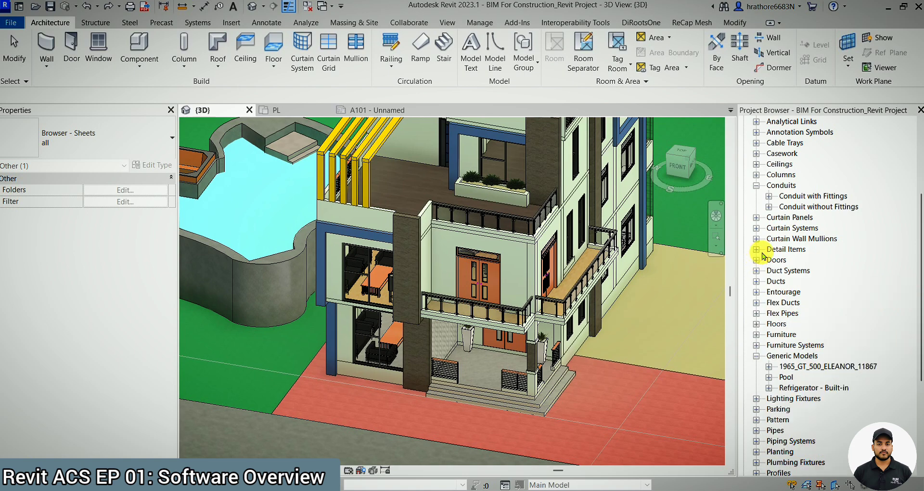
pyautogui.scroll(1, 763, 248)
pyautogui.click(757, 217)
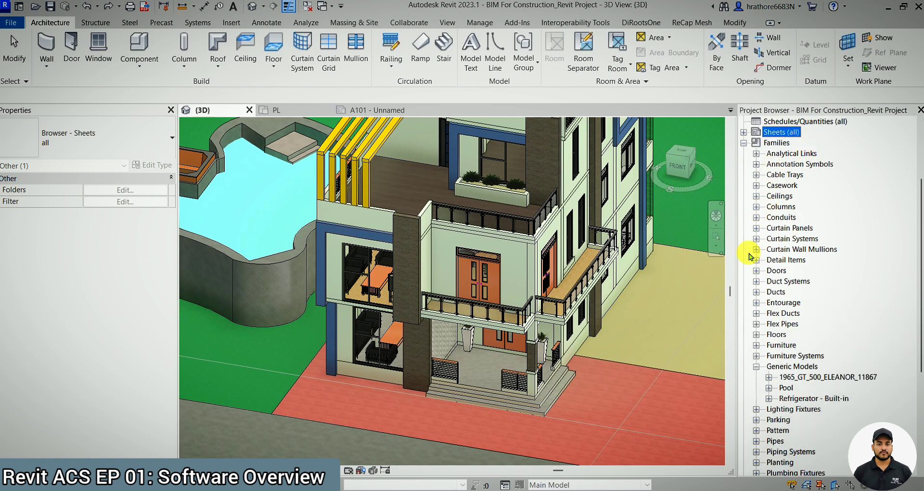
pyautogui.click(756, 366)
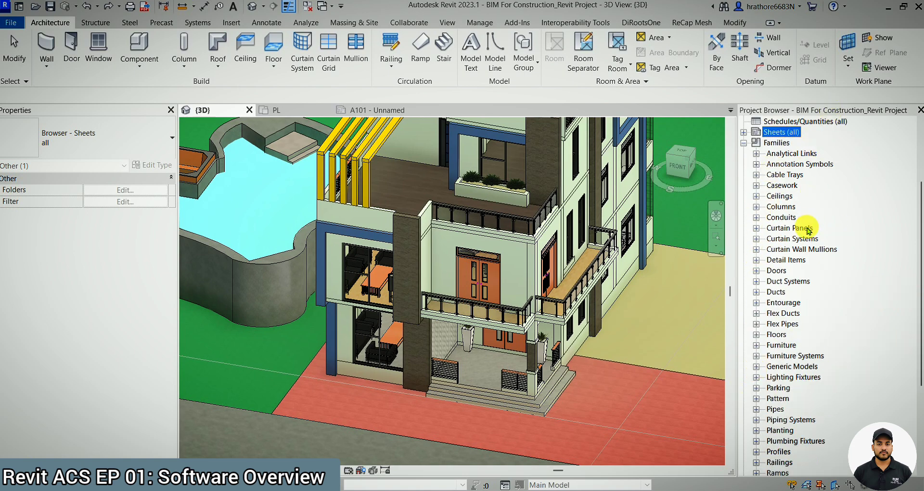
# Select the upper-floor coffee table and locate the Furniture model category in the {3D} view's Visibility/Graphic Overrides.
pyautogui.click(328, 312)
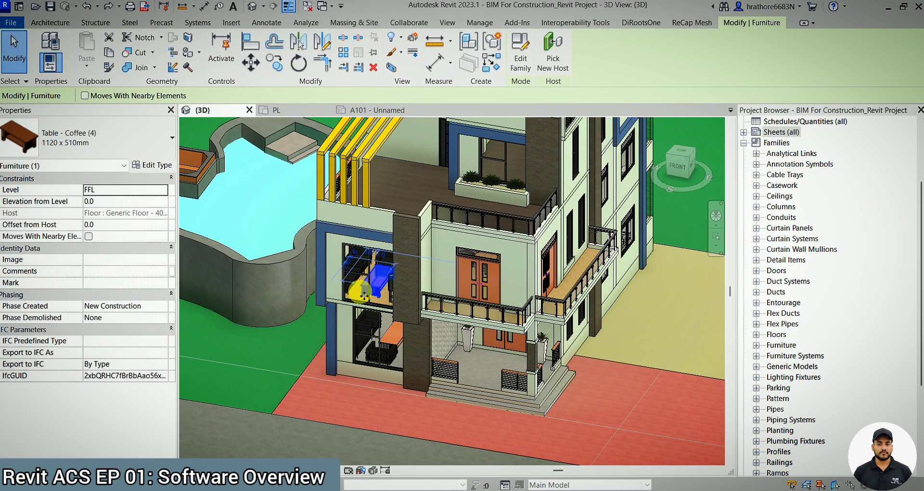
pyautogui.press('v')
pyautogui.press('g')
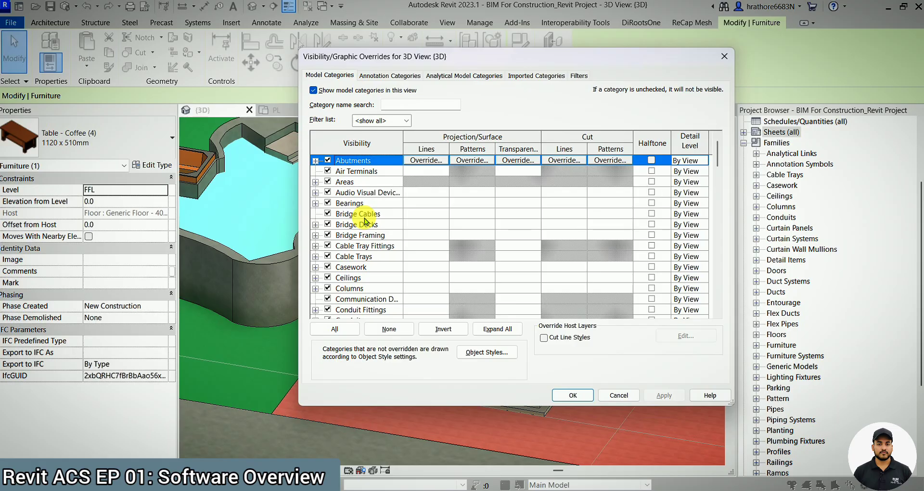
pyautogui.scroll(-1, 365, 222)
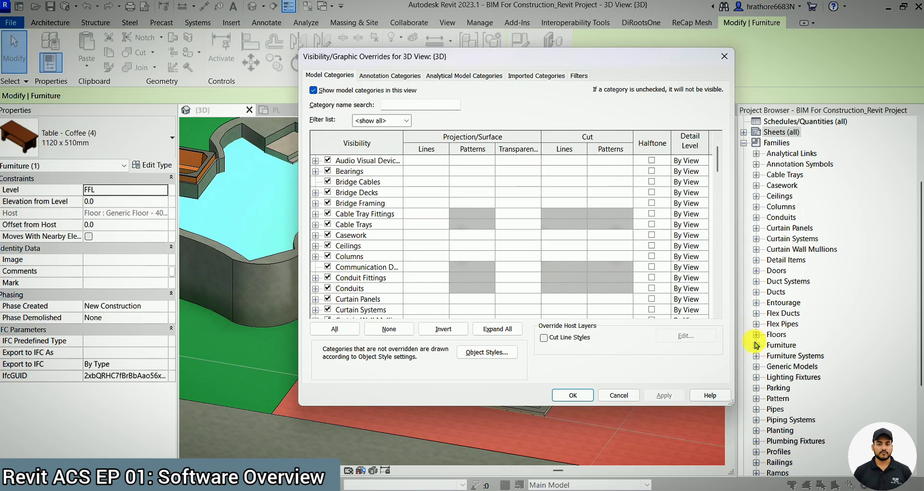
pyautogui.click(365, 246)
pyautogui.press('f')
pyautogui.scroll(-2, 367, 246)
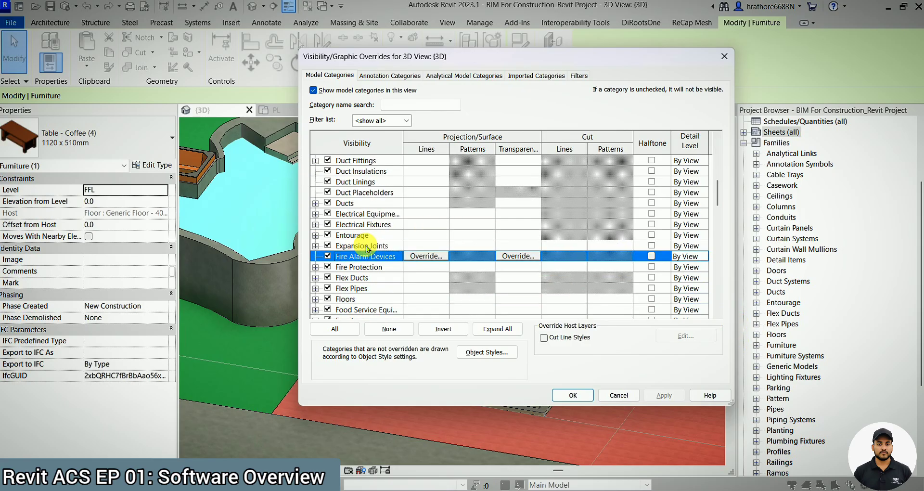
pyautogui.scroll(-3, 367, 248)
pyautogui.press('f')
pyautogui.press('f')
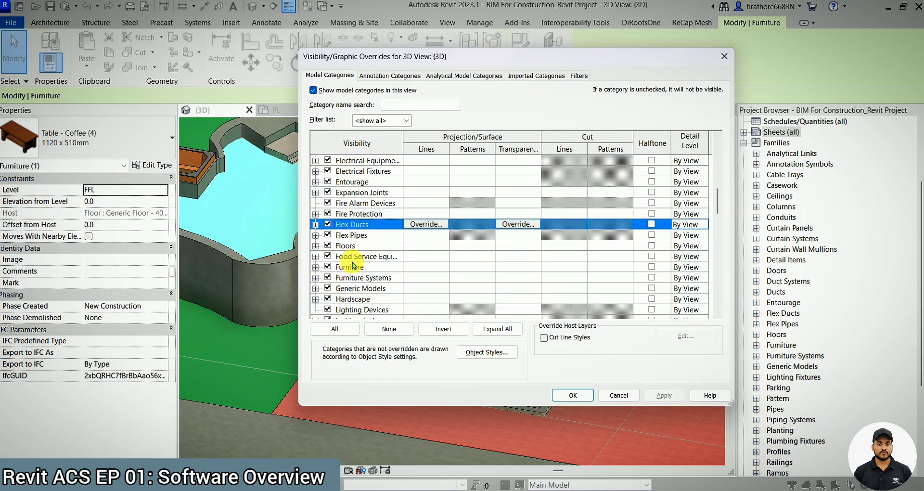
# Turn off visibility of the Furniture category in the {3D} view, apply it and undo the change.
pyautogui.click(327, 270)
pyautogui.moveTo(469, 56); pyautogui.dragTo(605, 42)
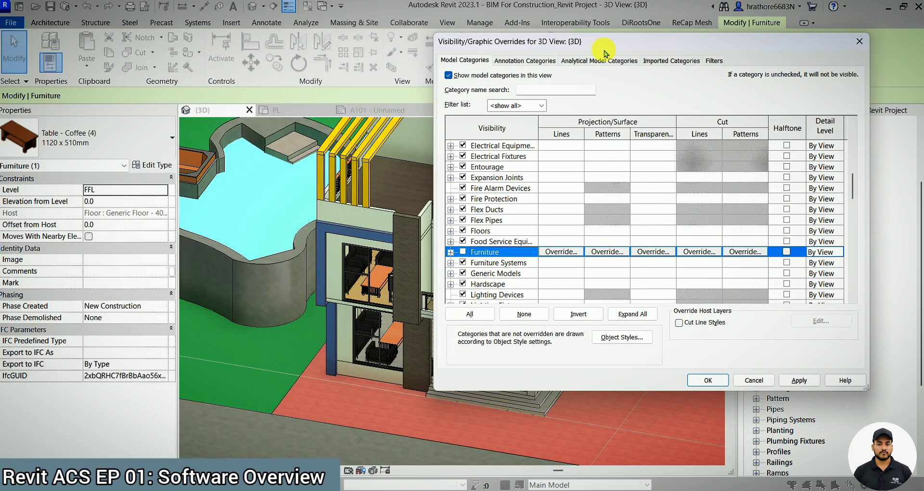
pyautogui.click(708, 381)
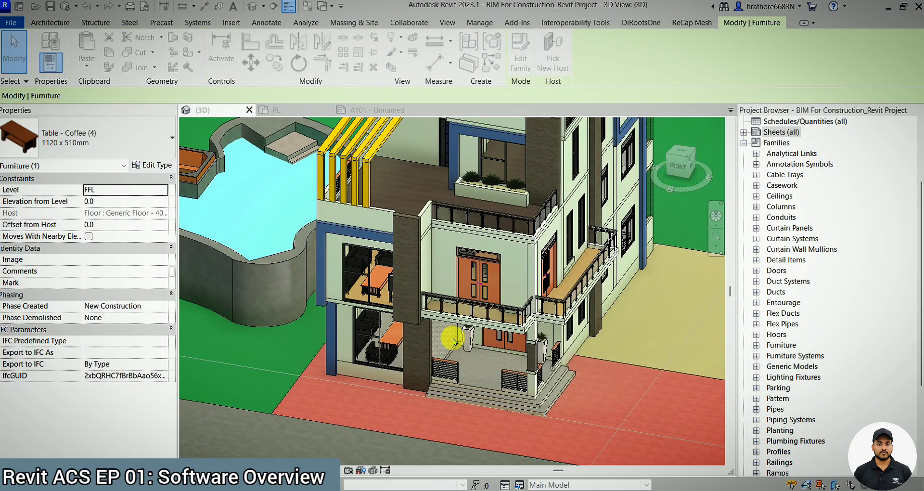
pyautogui.hotkey('ctrl', 'z')
# Select the upper-floor coffee table, expand the Furniture category under Families and examine the furniture families it contains.
pyautogui.click(385, 293)
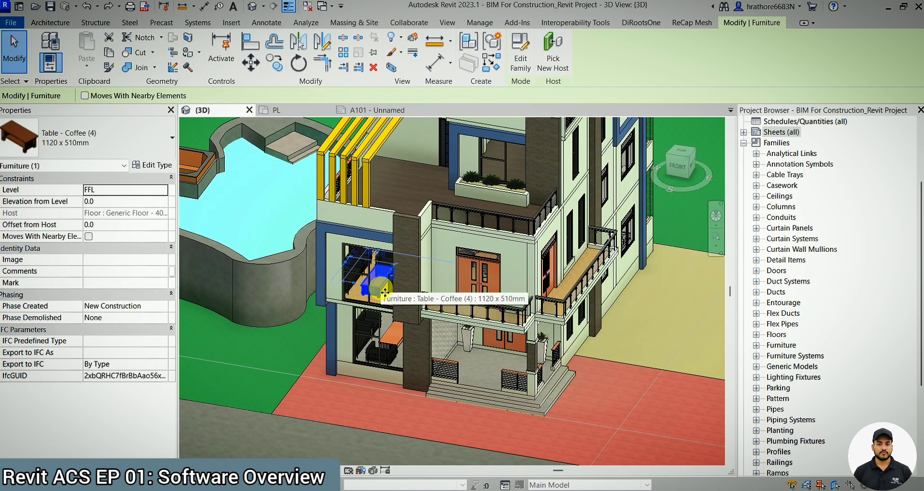
pyautogui.click(754, 360)
pyautogui.click(756, 346)
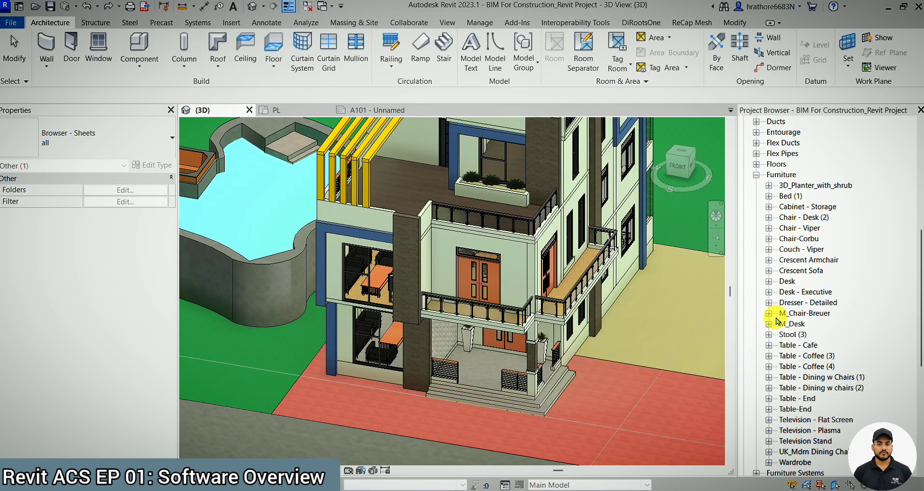
pyautogui.scroll(3, 776, 178)
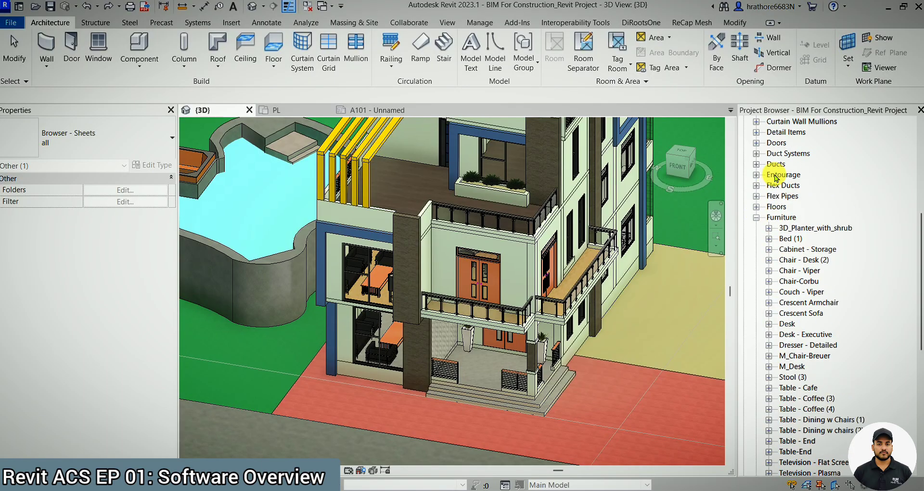
pyautogui.scroll(5, 776, 179)
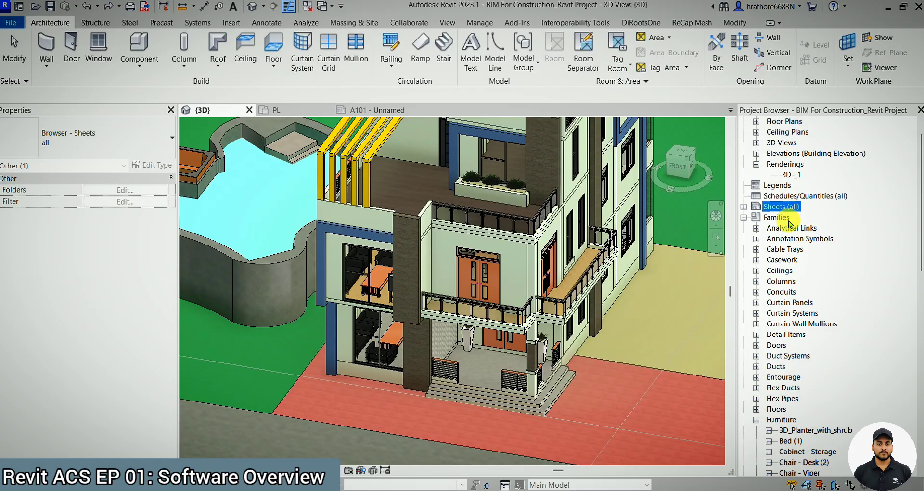
pyautogui.scroll(-1, 792, 219)
pyautogui.scroll(-4, 796, 238)
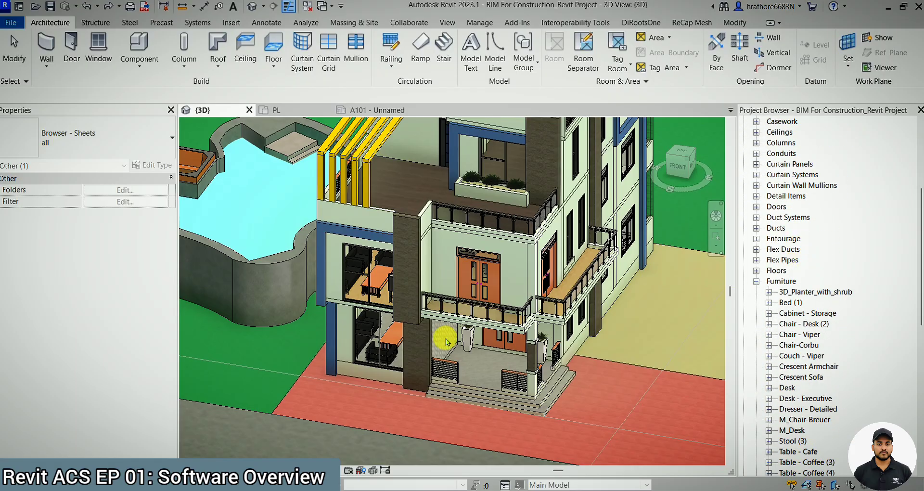
pyautogui.scroll(-3, 785, 294)
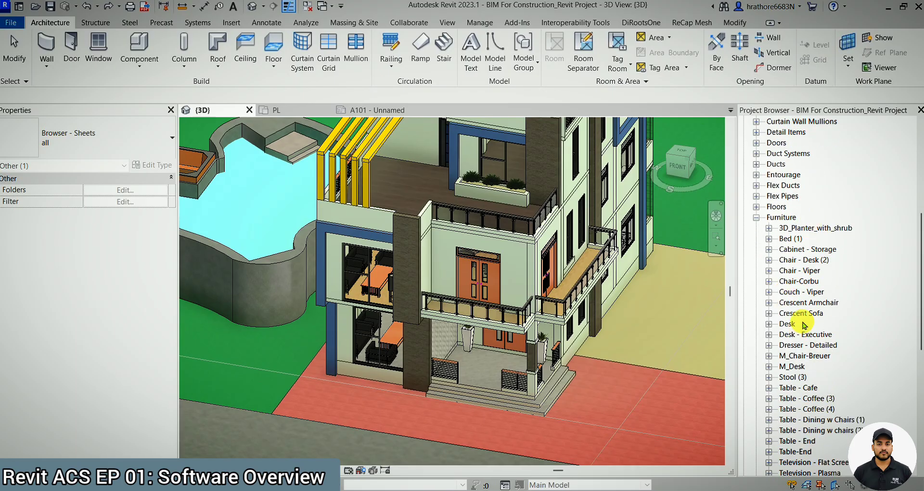
# Reselect the coffee table, collapse the Furniture category and the Families list, and expand Groups in the Project Browser.
pyautogui.click(378, 279)
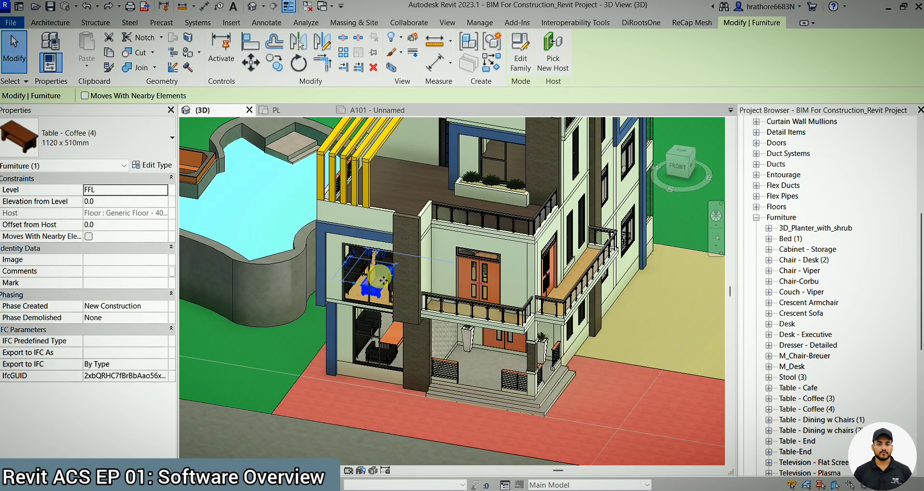
pyautogui.click(758, 217)
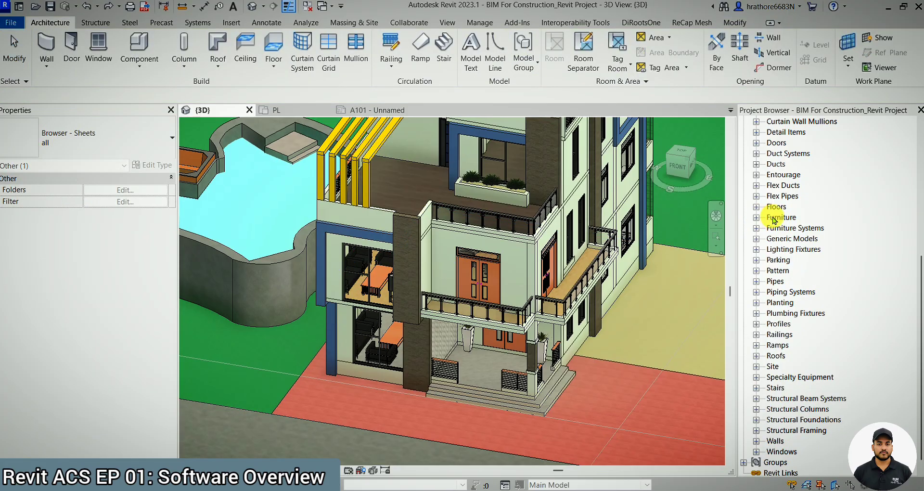
pyautogui.scroll(-5, 450, 264)
pyautogui.scroll(7, 811, 185)
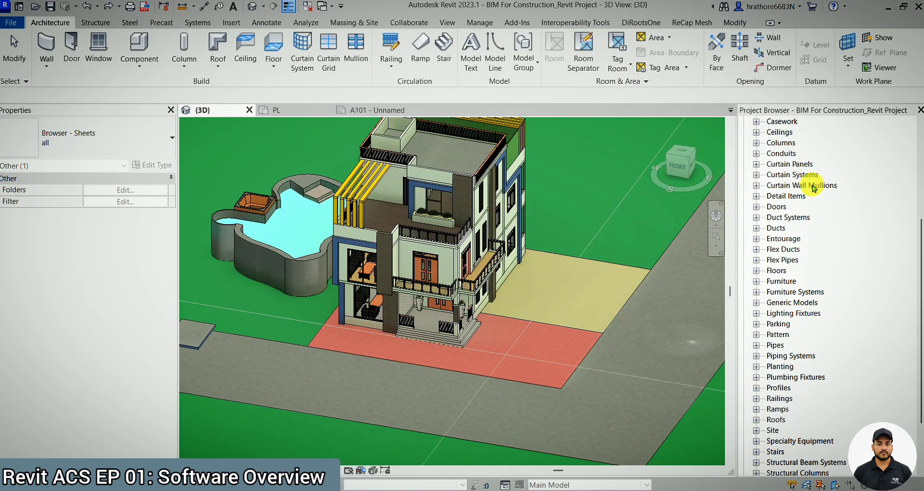
pyautogui.scroll(1, 813, 188)
pyautogui.click(744, 239)
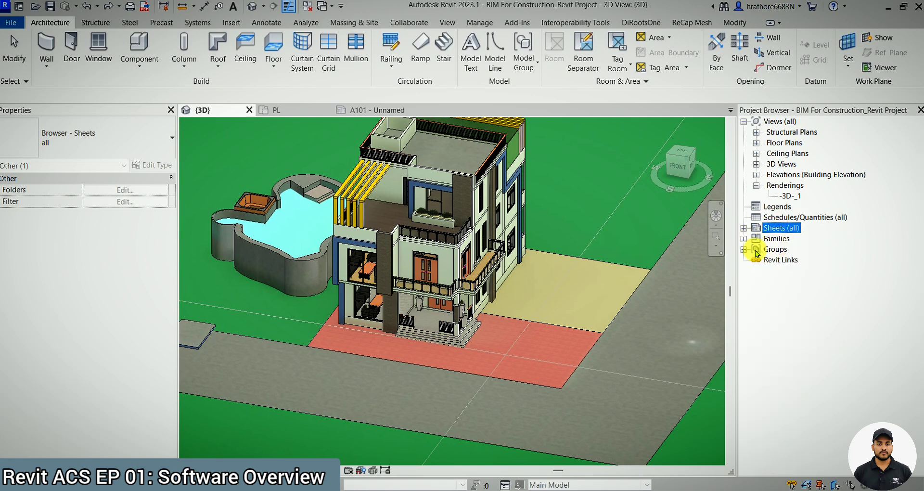
pyautogui.click(744, 250)
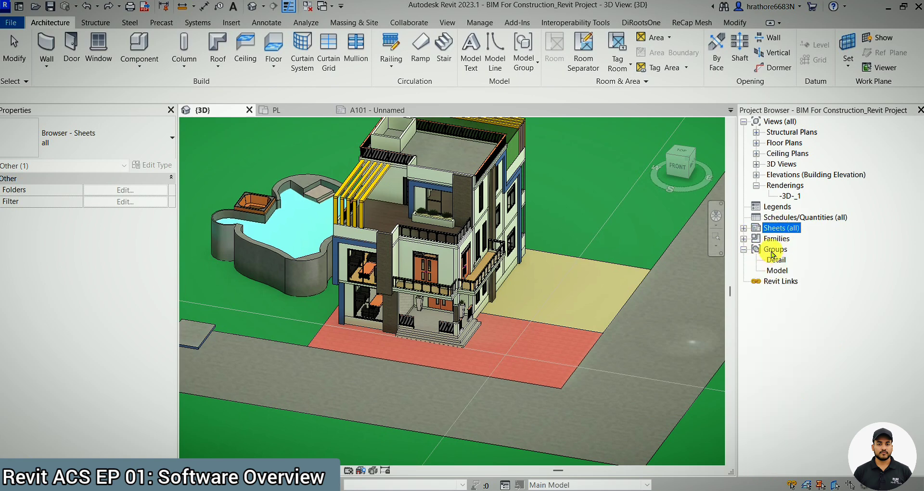
# Select the upper-floor coffee table and the ground-floor coffee table one after the other.
pyautogui.scroll(5, 431, 214)
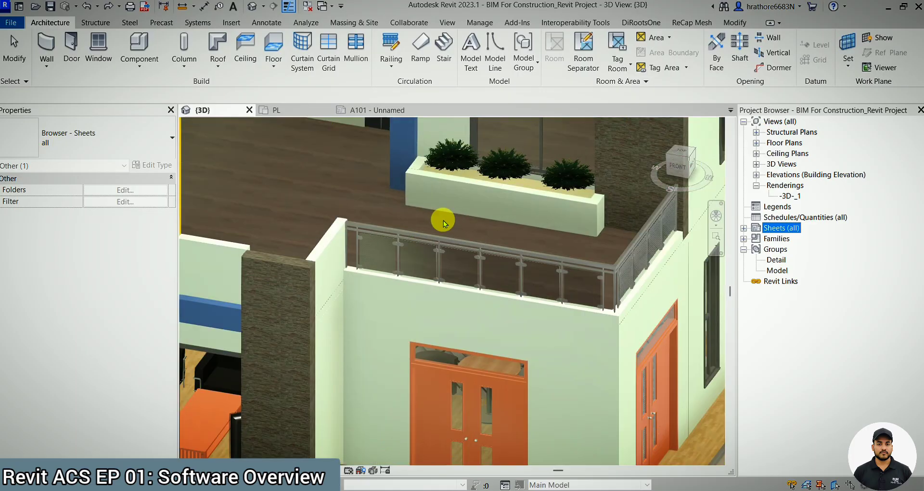
pyautogui.click(487, 207)
pyautogui.scroll(-4, 487, 207)
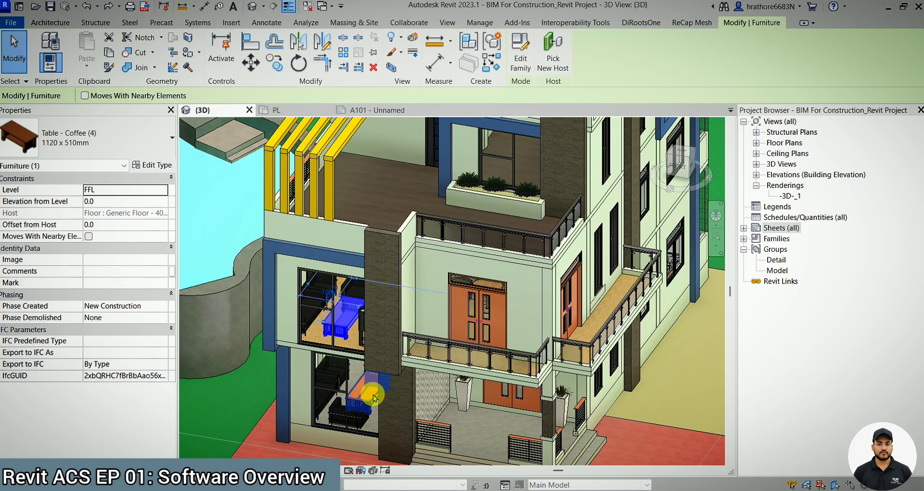
pyautogui.click(361, 417)
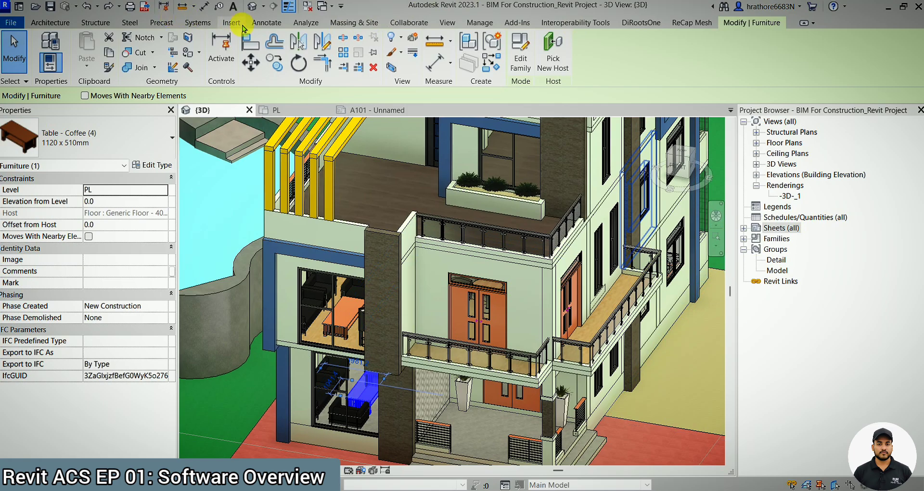
# Display the Insert and Manage tools, then open Manage Links and close it without adding a link.
pyautogui.click(231, 22)
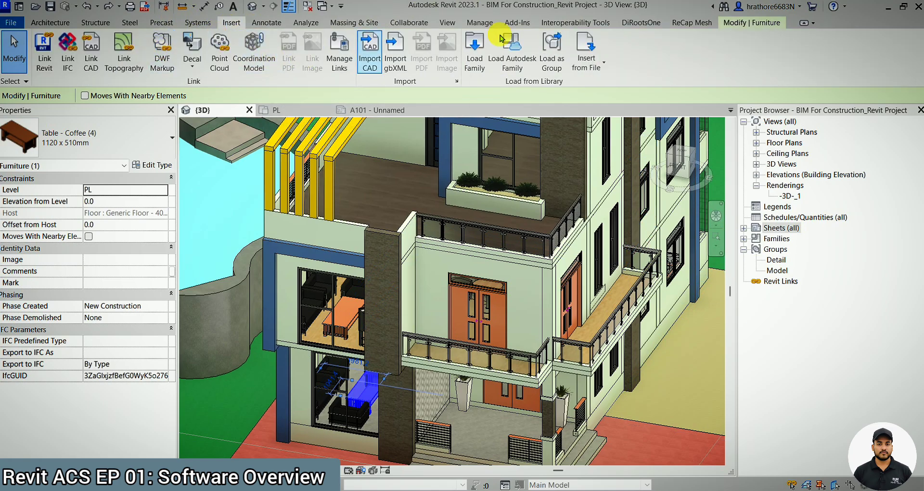
pyautogui.click(485, 23)
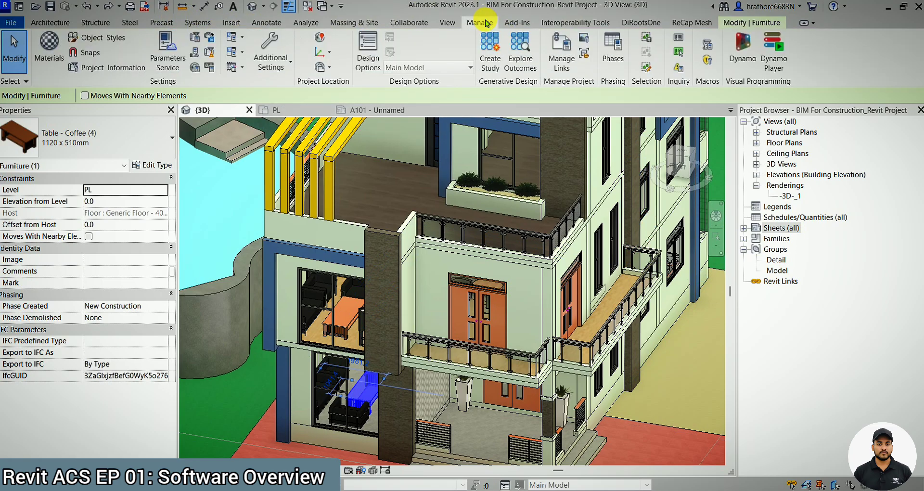
pyautogui.click(548, 61)
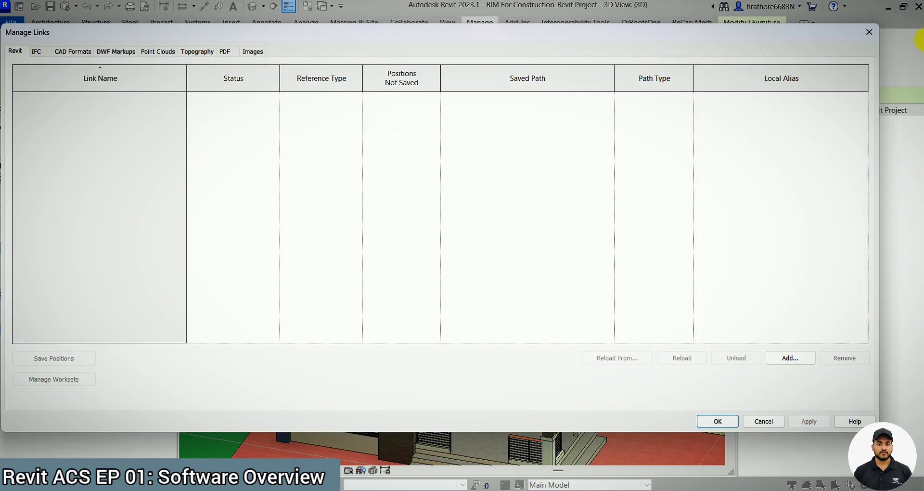
pyautogui.click(869, 32)
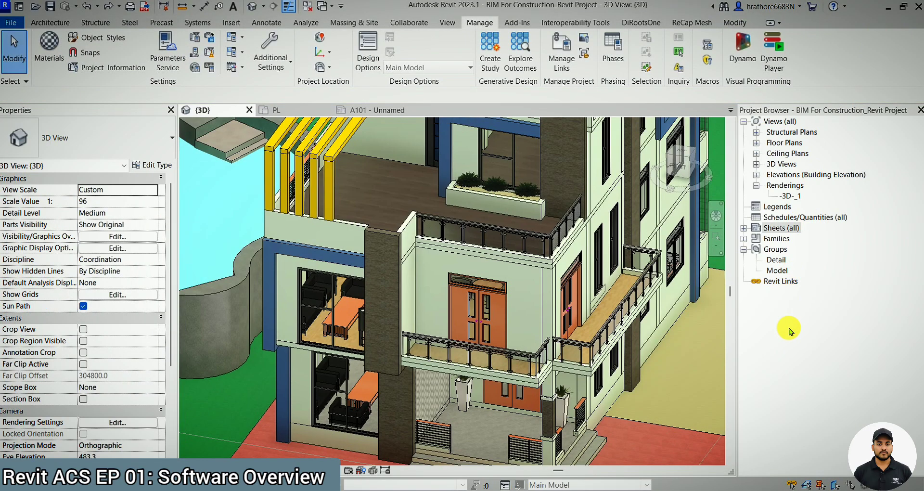
# Examine the whole house in the {3D} view, including the roof railings, facade, pool and surrounding plot.
pyautogui.scroll(-5, 481, 262)
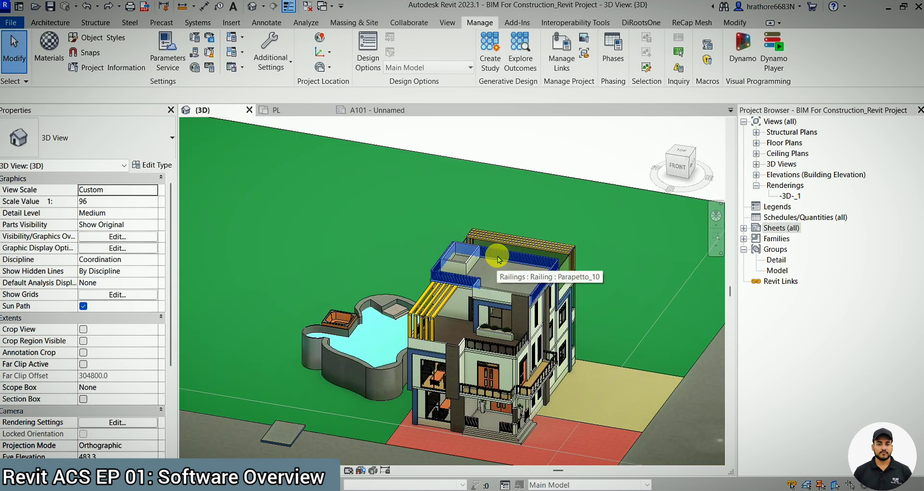
pyautogui.scroll(4, 498, 259)
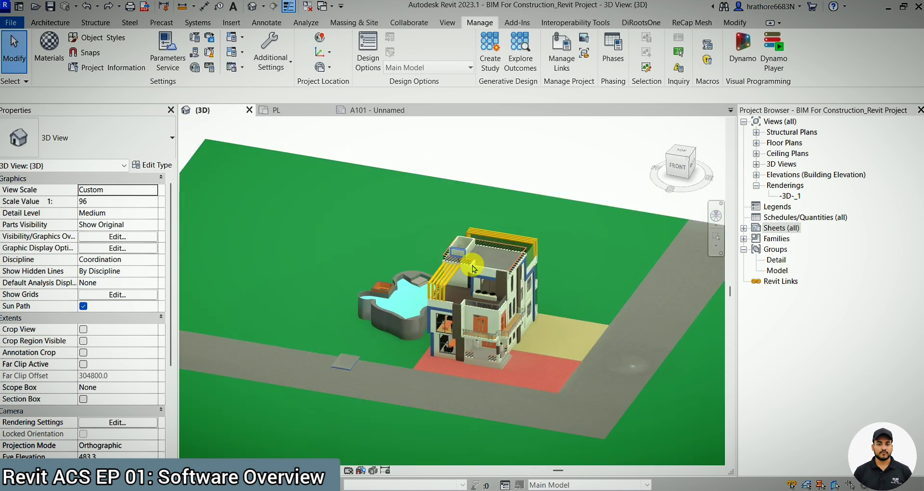
pyautogui.scroll(2, 549, 234)
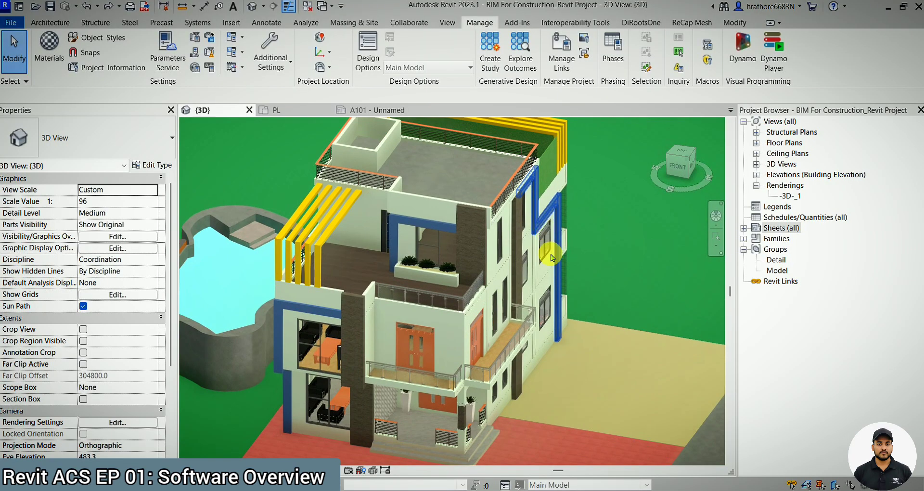
pyautogui.scroll(-3, 551, 326)
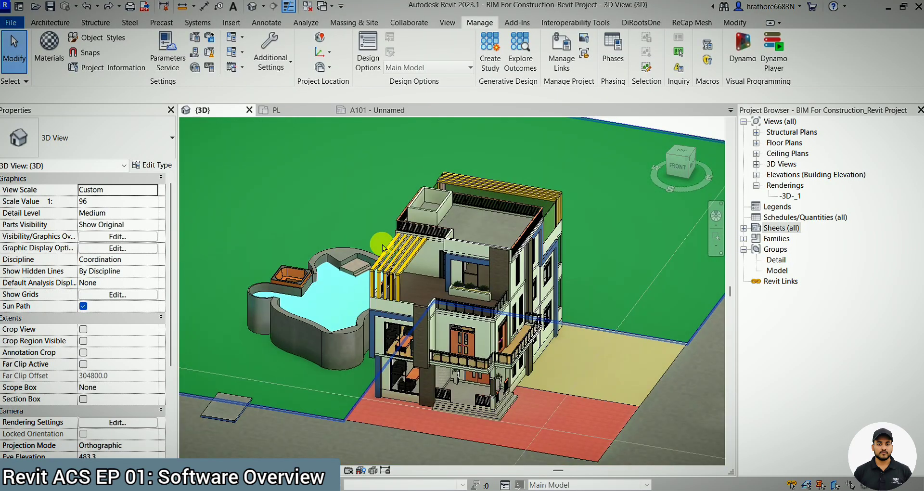
pyautogui.scroll(1, 450, 396)
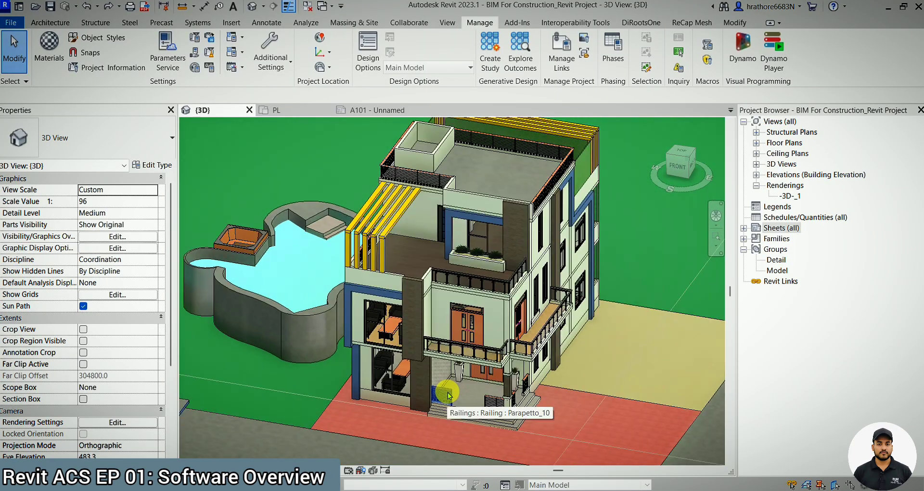
pyautogui.scroll(2, 493, 189)
pyautogui.scroll(-1, 488, 161)
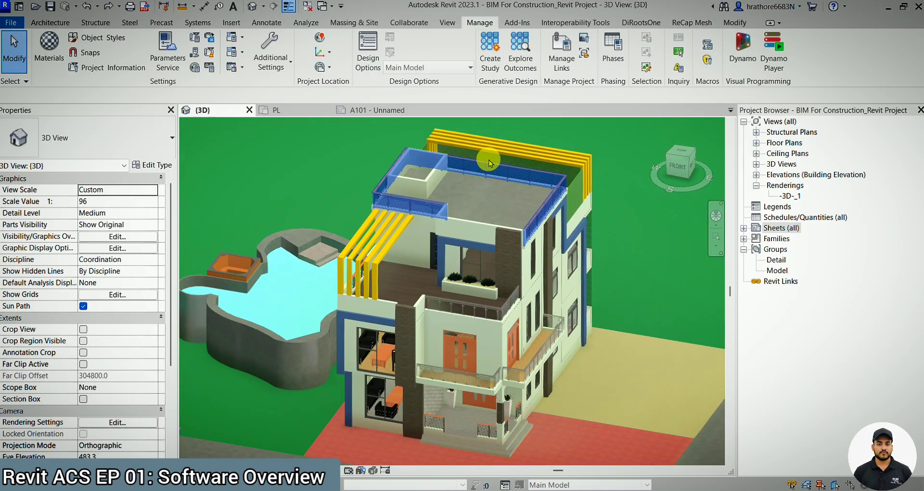